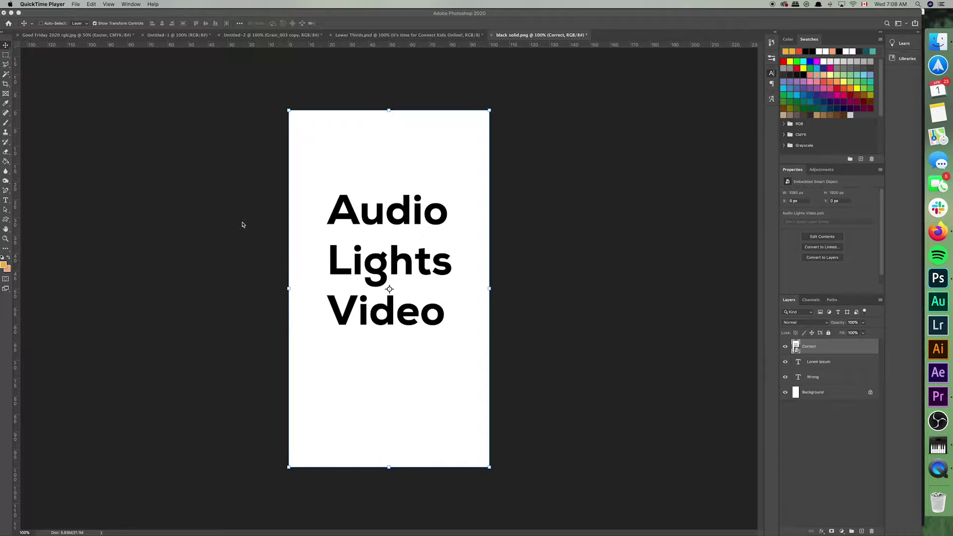
Switch to Premiere Pro and browse to the Multicam tutorial folder for import.
{"action": "left_click", "coordinate": [332, 310]}
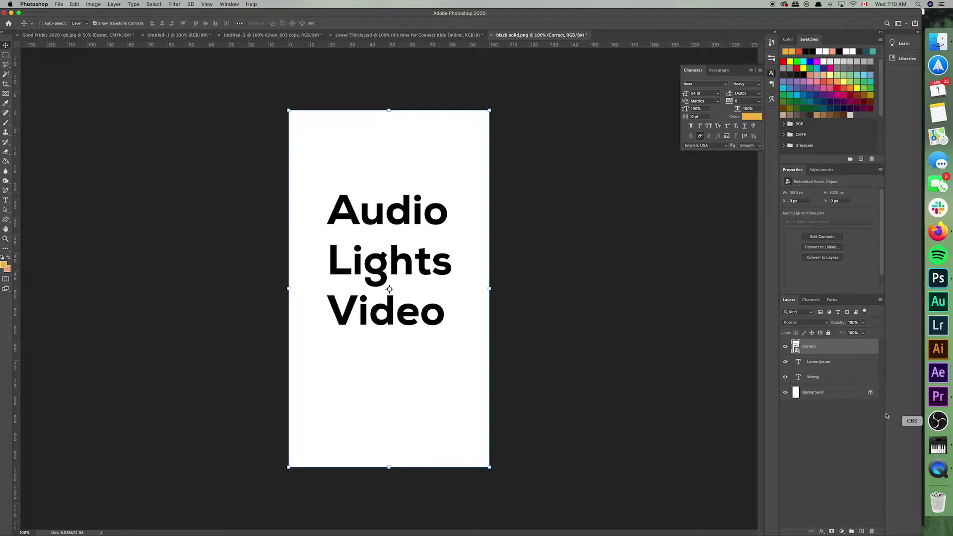
{"action": "left_click", "coordinate": [937, 399]}
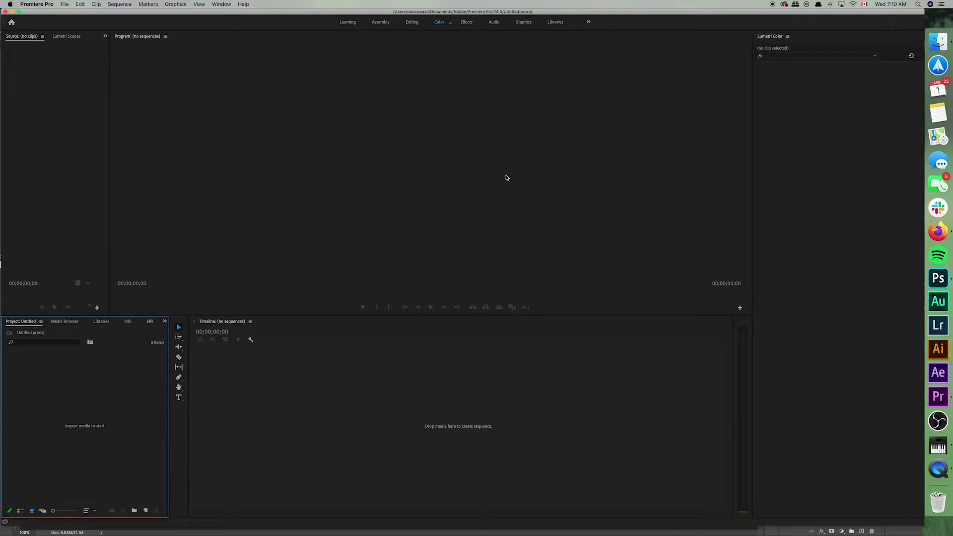
{"action": "double_click", "coordinate": [122, 396]}
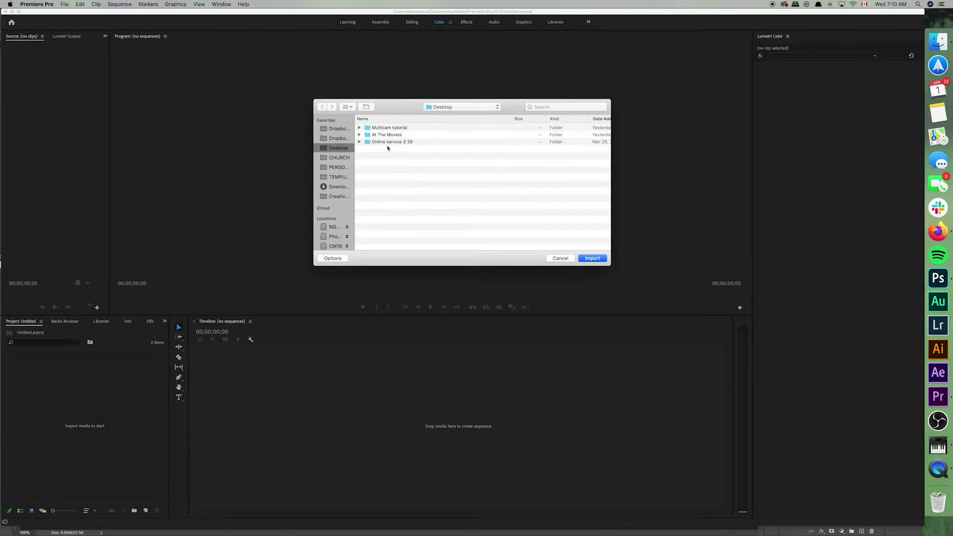
{"action": "double_click", "coordinate": [388, 128]}
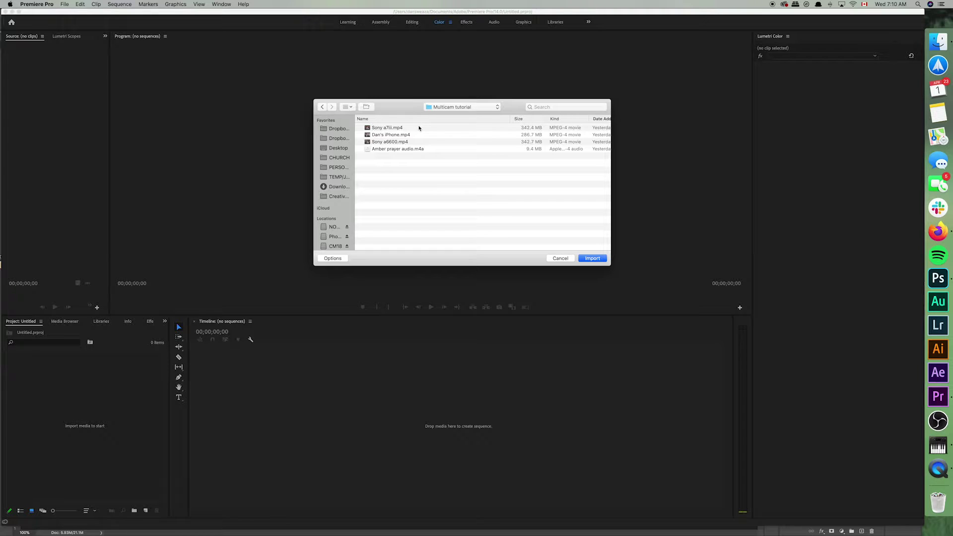
Import Sony a7iii.mp4, the iPhone clip, Sony a6600.mp4 and the prayer audio file.
{"action": "left_click", "coordinate": [419, 128]}
{"action": "left_click", "coordinate": [421, 135]}
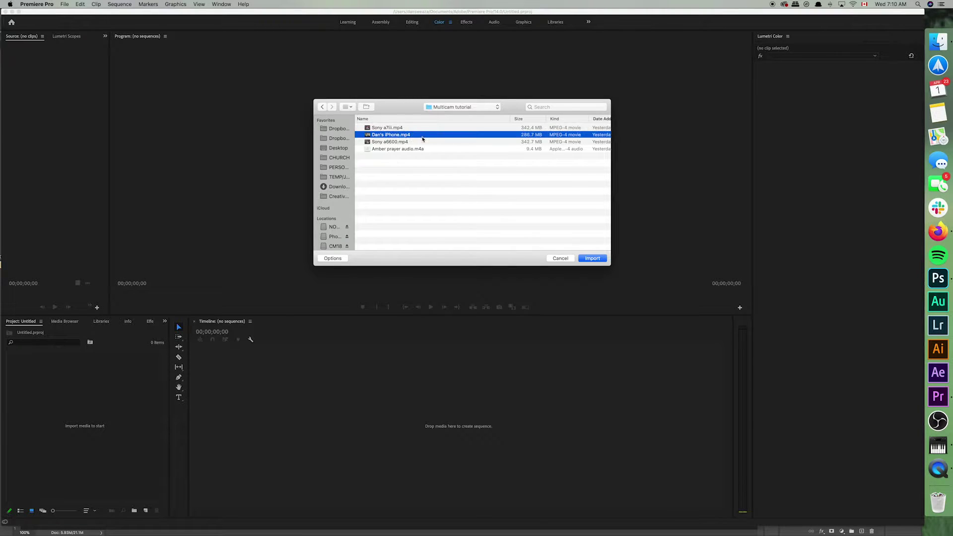
{"action": "left_click", "coordinate": [436, 142]}
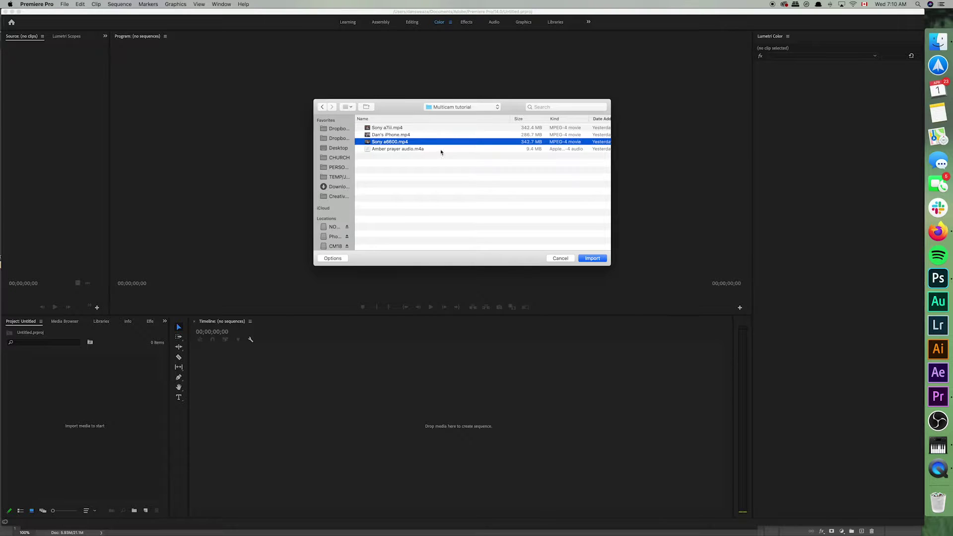
{"action": "left_click", "coordinate": [440, 149]}
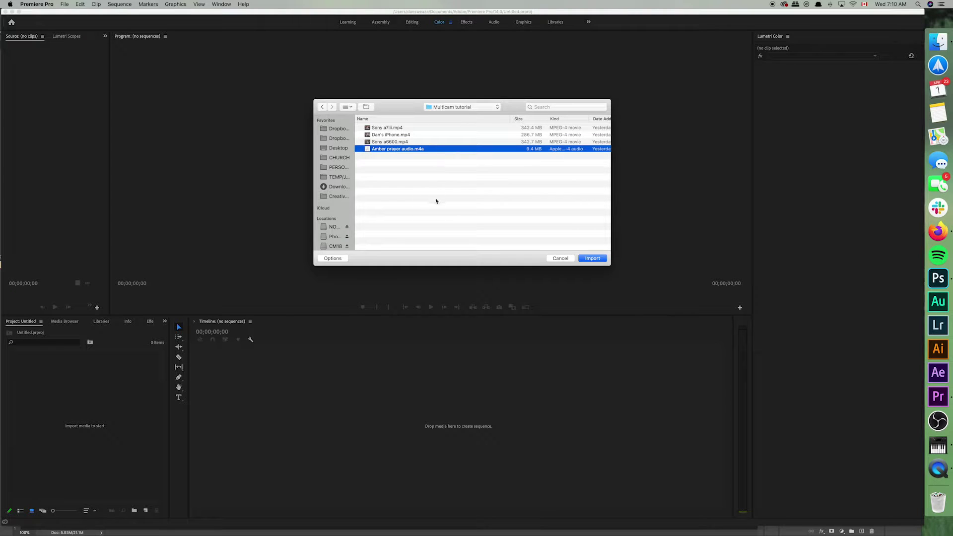
{"action": "left_click", "coordinate": [419, 142]}
{"action": "left_click", "coordinate": [418, 135]}
{"action": "left_click", "coordinate": [420, 128]}
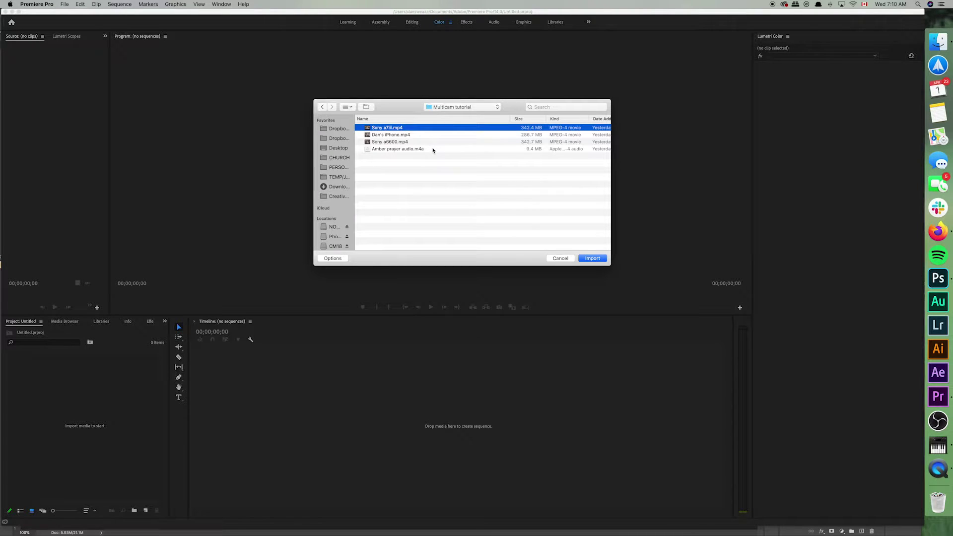
{"action": "left_click", "coordinate": [433, 149], "text": "shift"}
{"action": "left_click", "coordinate": [586, 259]}
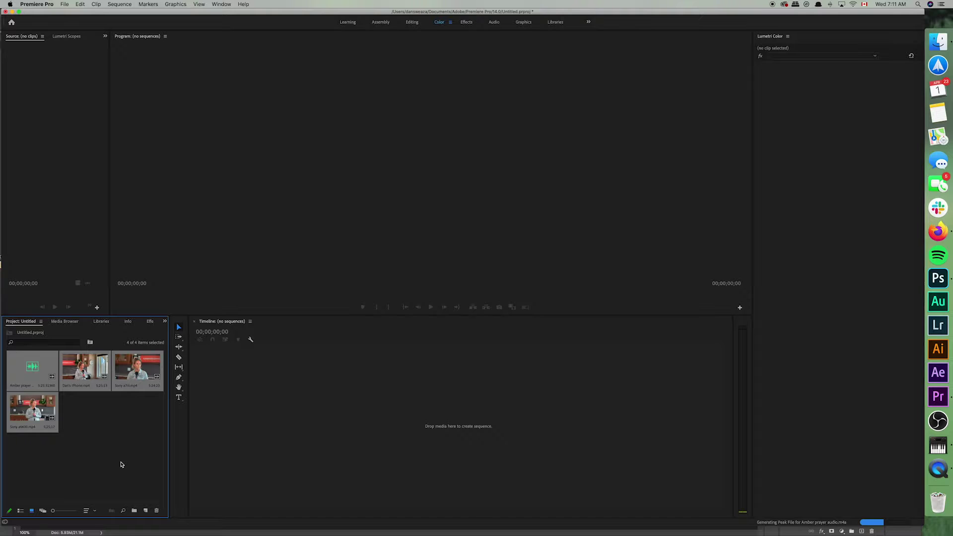
{"action": "left_click", "coordinate": [33, 445]}
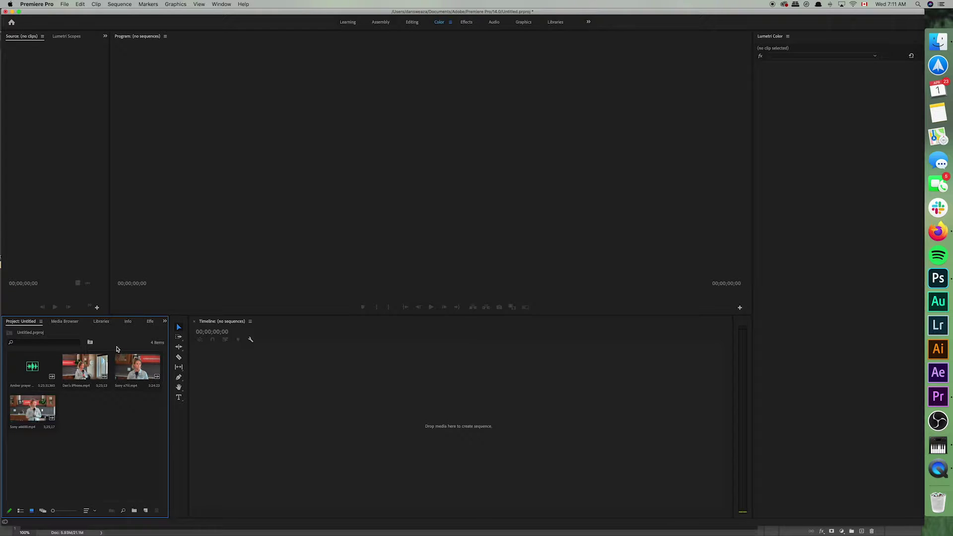
Create a new sequence from the Sony a6600.mp4 clip in the Timeline.
{"action": "left_click", "coordinate": [138, 367]}
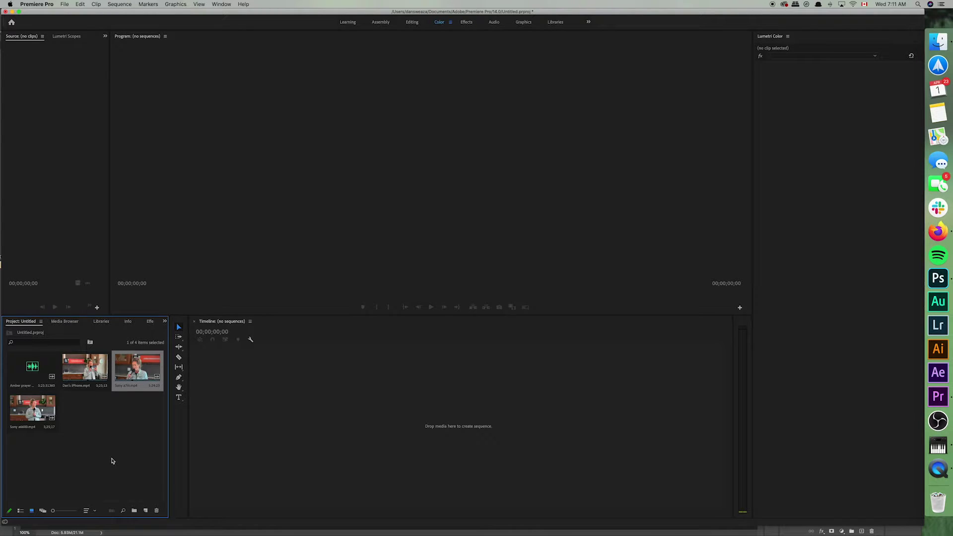
{"action": "left_click", "coordinate": [28, 422]}
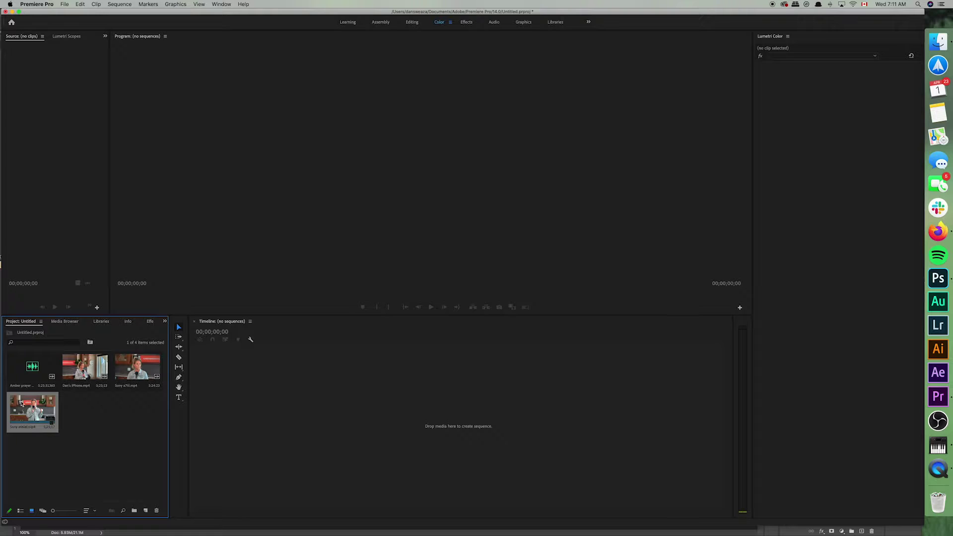
{"action": "left_click_drag", "start_coordinate": [22, 408], "coordinate": [320, 407]}
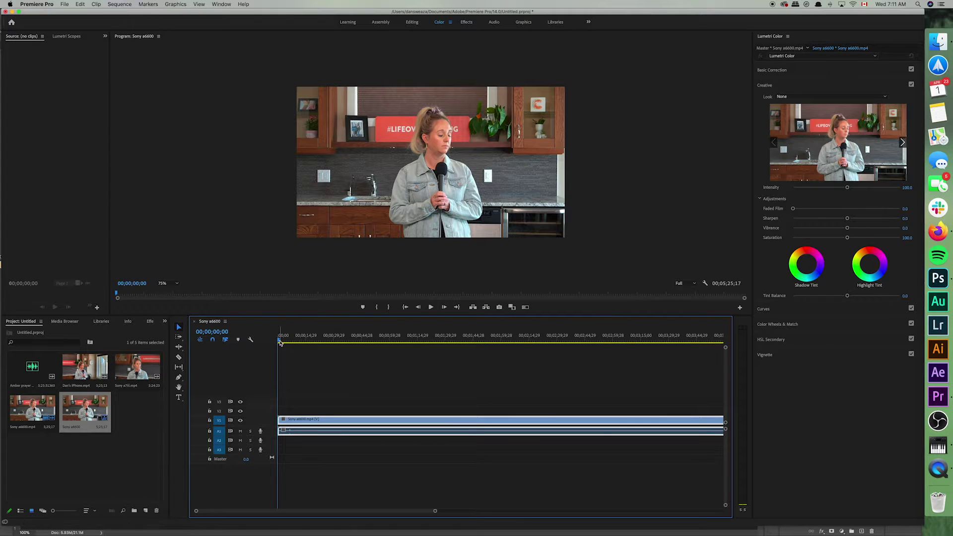
{"action": "left_click_drag", "start_coordinate": [277, 340], "coordinate": [275, 347]}
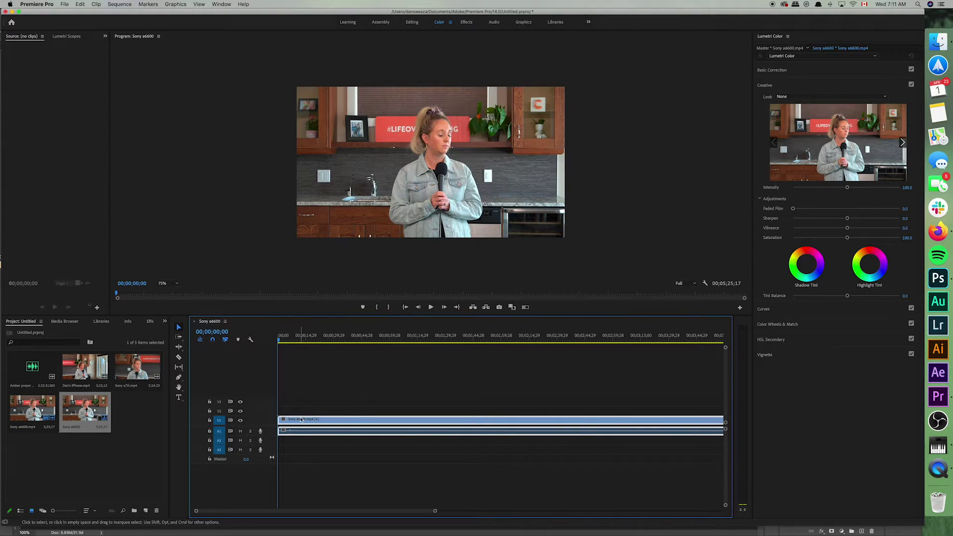
Slide the clip to start around 00;01;23;28 and mark an in point there.
{"action": "left_click_drag", "start_coordinate": [303, 421], "coordinate": [386, 421]}
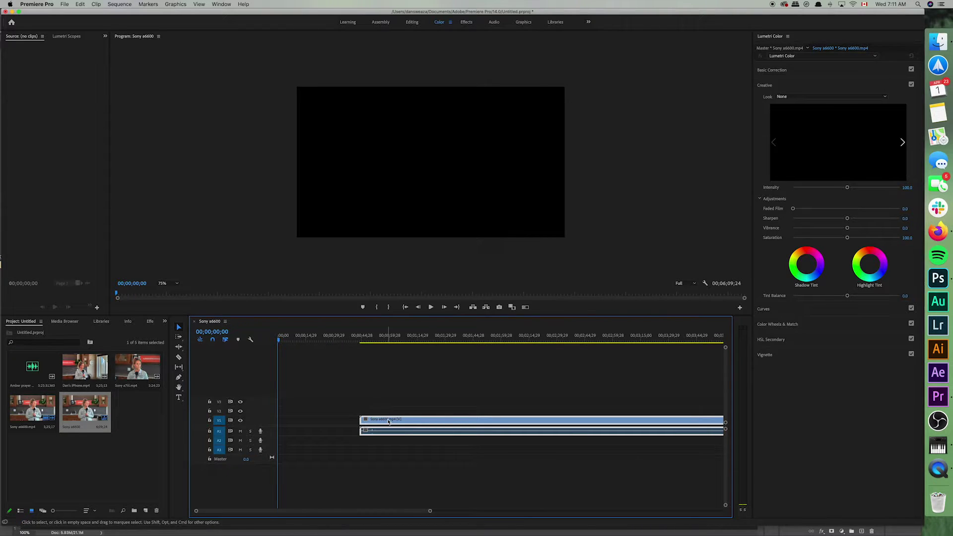
{"action": "left_click_drag", "start_coordinate": [389, 422], "coordinate": [456, 422]}
{"action": "left_click", "coordinate": [439, 339]}
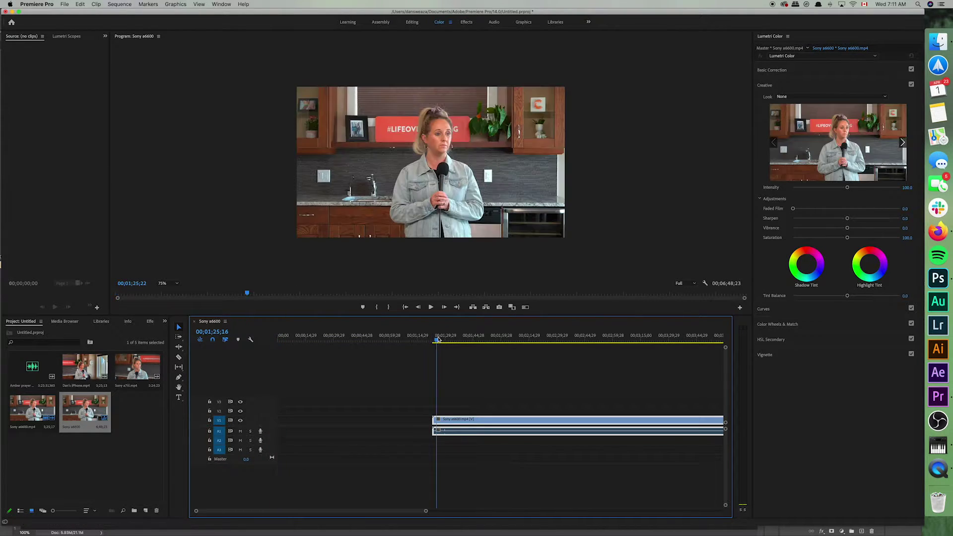
{"action": "left_click", "coordinate": [435, 343]}
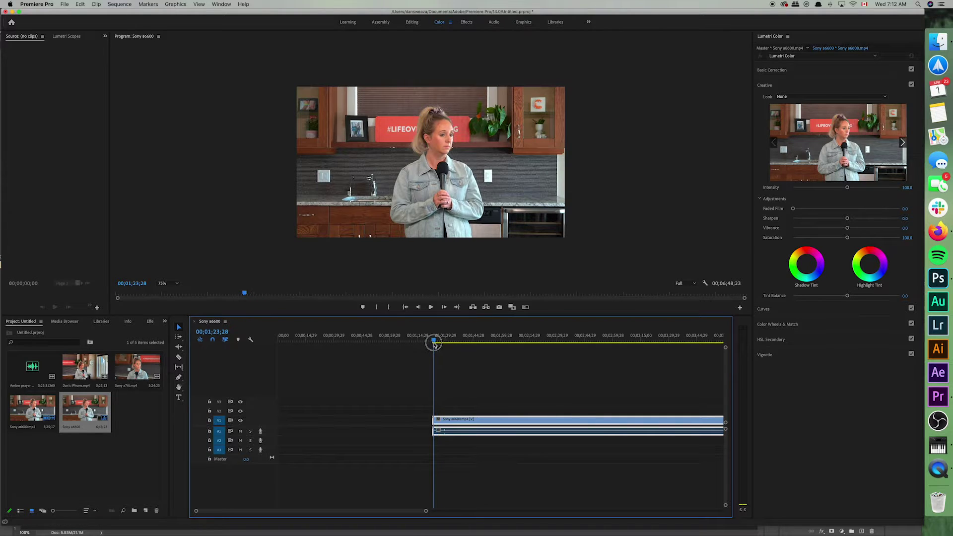
{"action": "key", "text": "ctrl+a"}
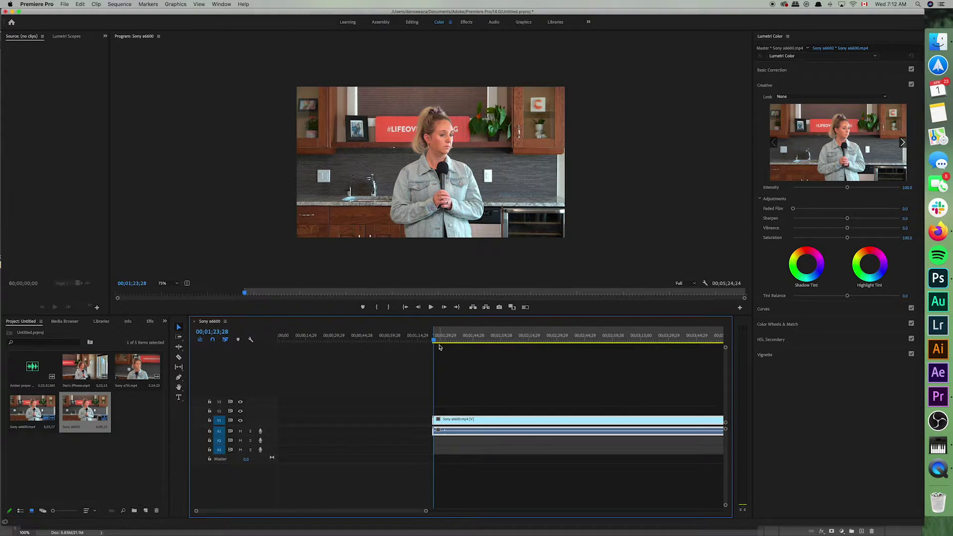
Move the a6600 clip ~30 s earlier and stack Sony a7iii on V2, iPhone on V3.
{"action": "left_click", "coordinate": [514, 366]}
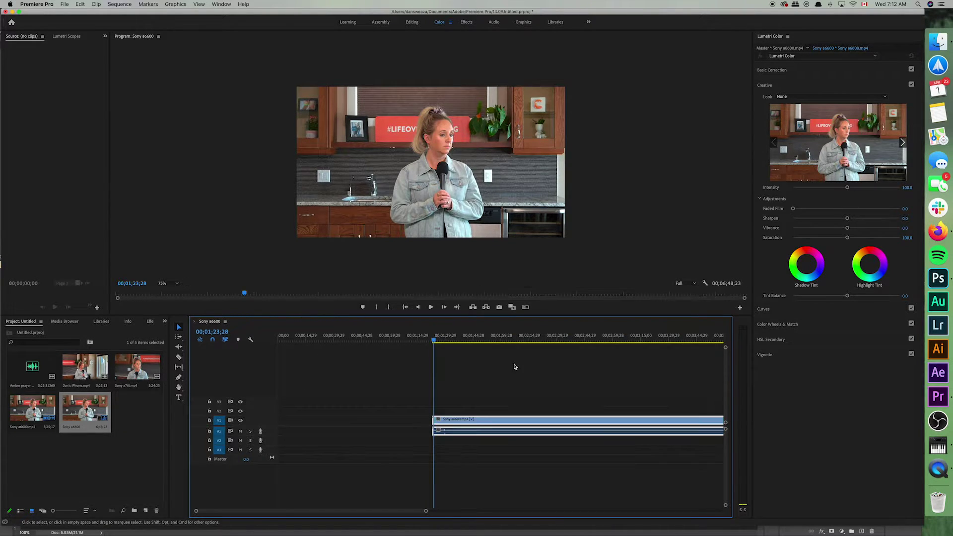
{"action": "left_click_drag", "start_coordinate": [468, 419], "coordinate": [361, 421]}
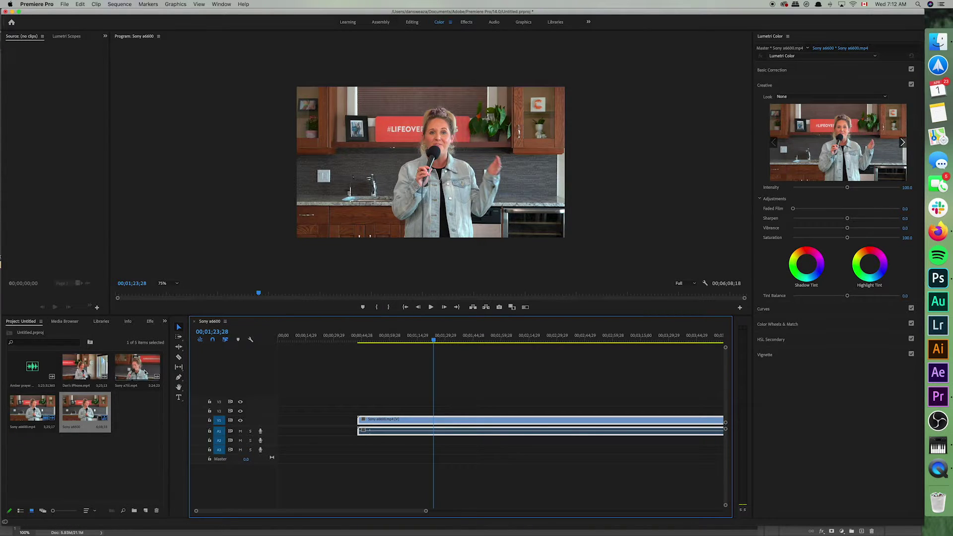
{"action": "left_click_drag", "start_coordinate": [138, 370], "coordinate": [359, 412]}
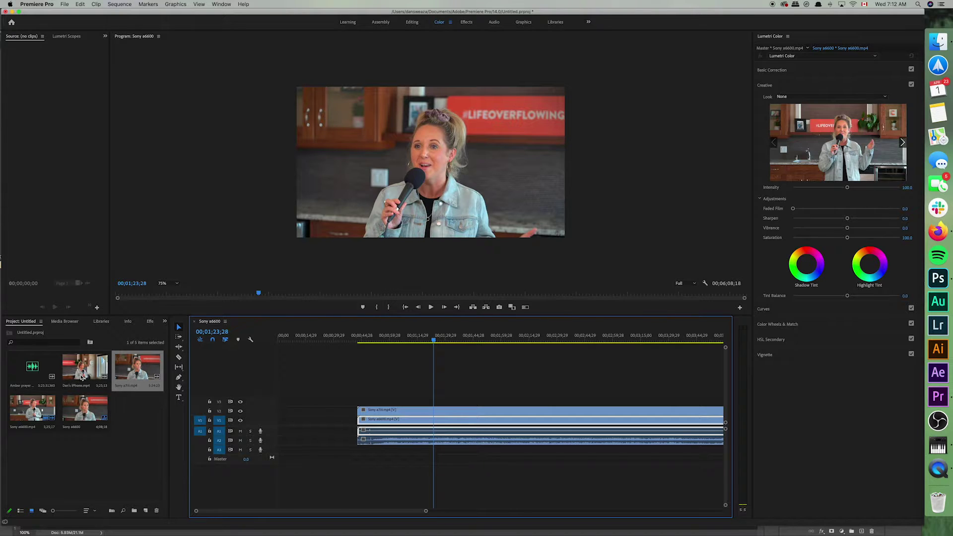
{"action": "left_click_drag", "start_coordinate": [82, 377], "coordinate": [359, 404]}
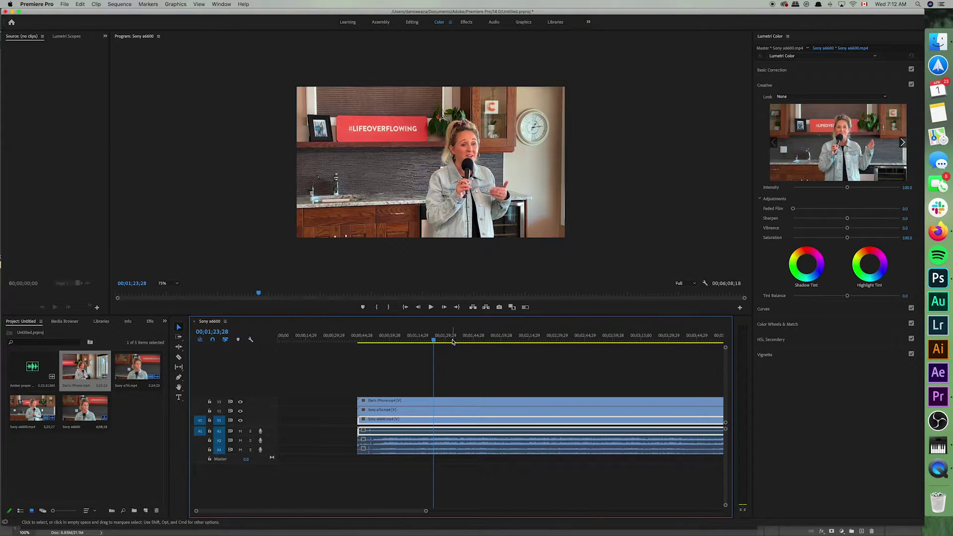
Play back from 00;01;18;11 to check the three stacked angles.
{"action": "left_click_drag", "start_coordinate": [431, 345], "coordinate": [424, 345]}
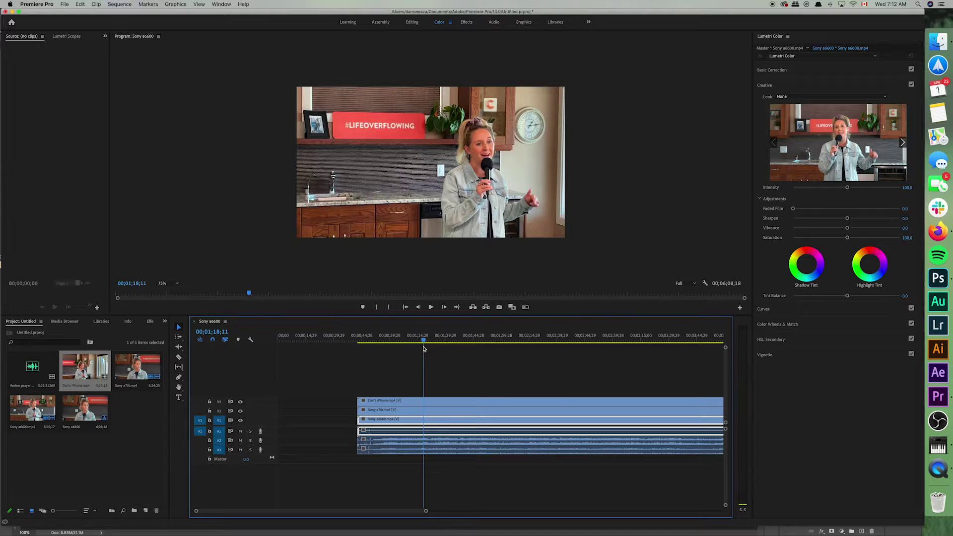
{"action": "key", "text": "space"}
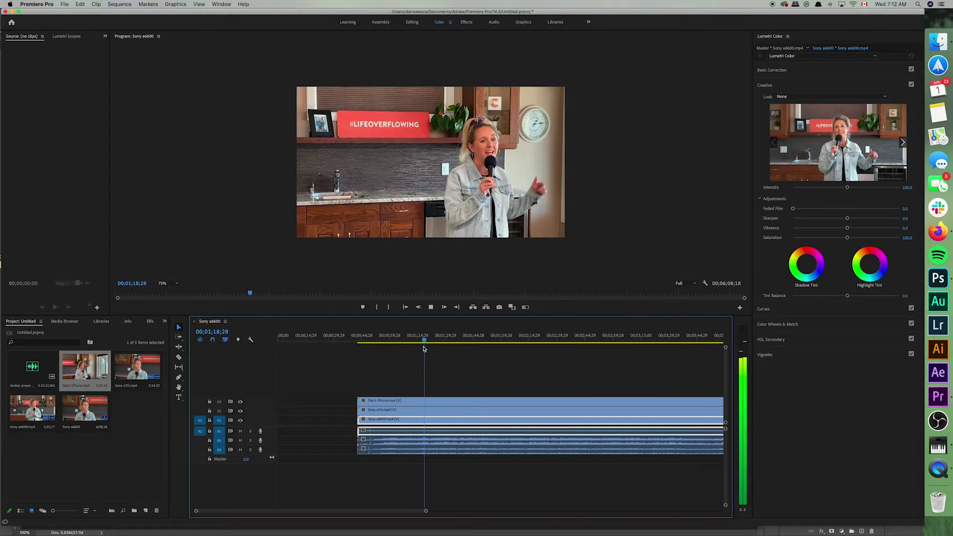
{"action": "key", "text": "space"}
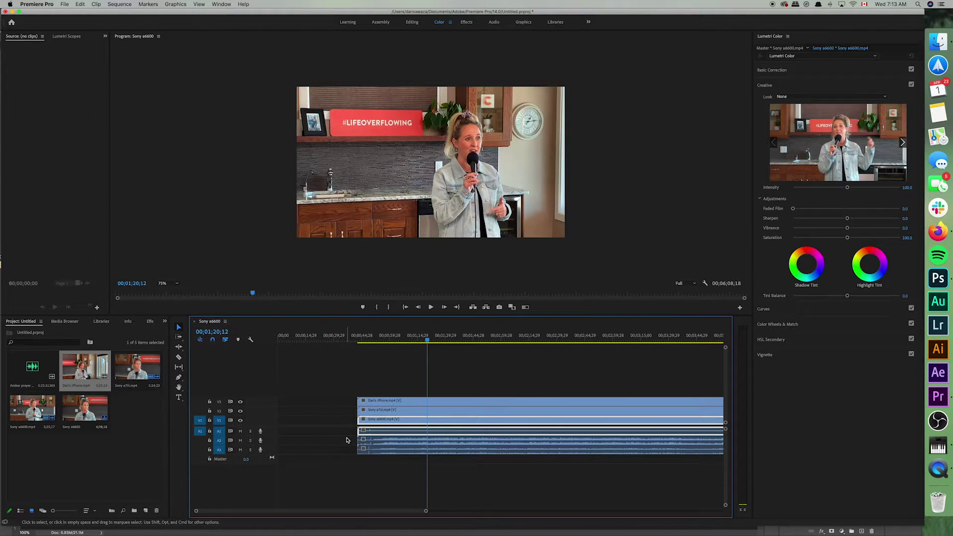
{"action": "left_click_drag", "start_coordinate": [347, 426], "coordinate": [346, 456]}
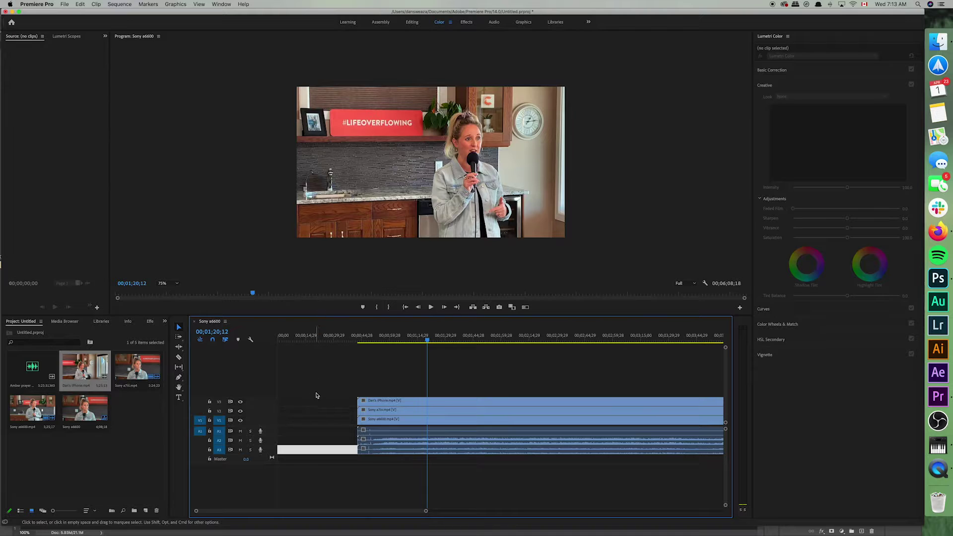
Mute audio tracks A1, A2 and A3 and place the prayer audio clip on A4.
{"action": "left_click", "coordinate": [240, 430]}
{"action": "left_click", "coordinate": [240, 440]}
{"action": "left_click", "coordinate": [240, 450]}
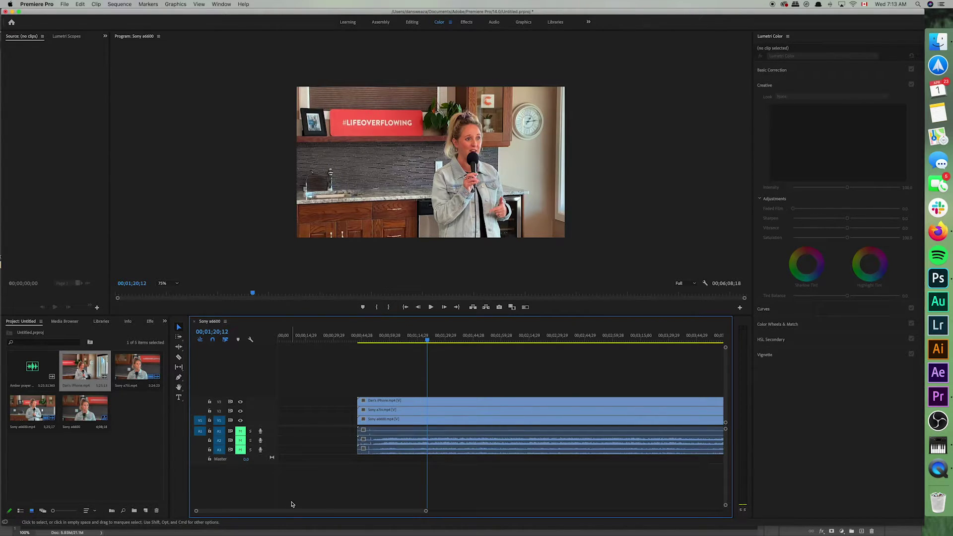
{"action": "left_click", "coordinate": [38, 387]}
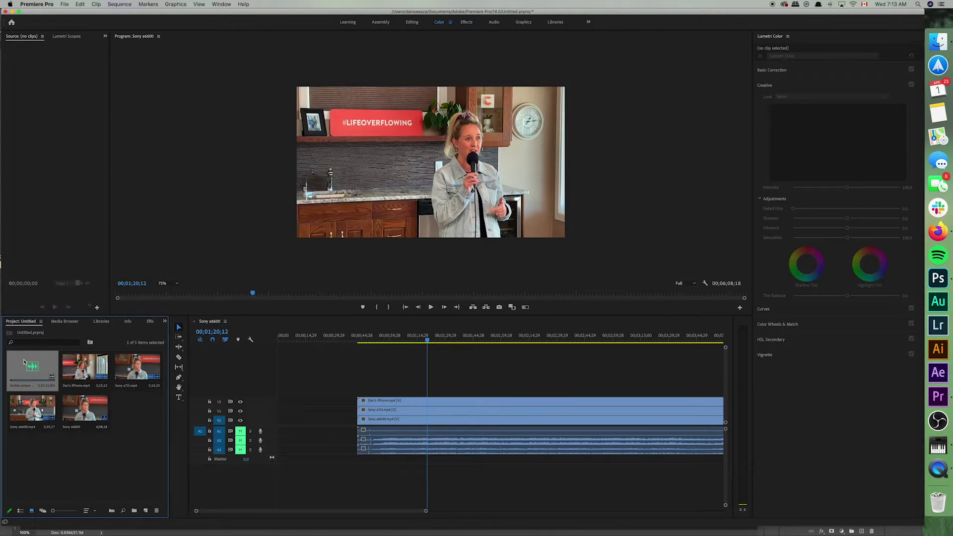
{"action": "left_click_drag", "start_coordinate": [23, 363], "coordinate": [359, 476]}
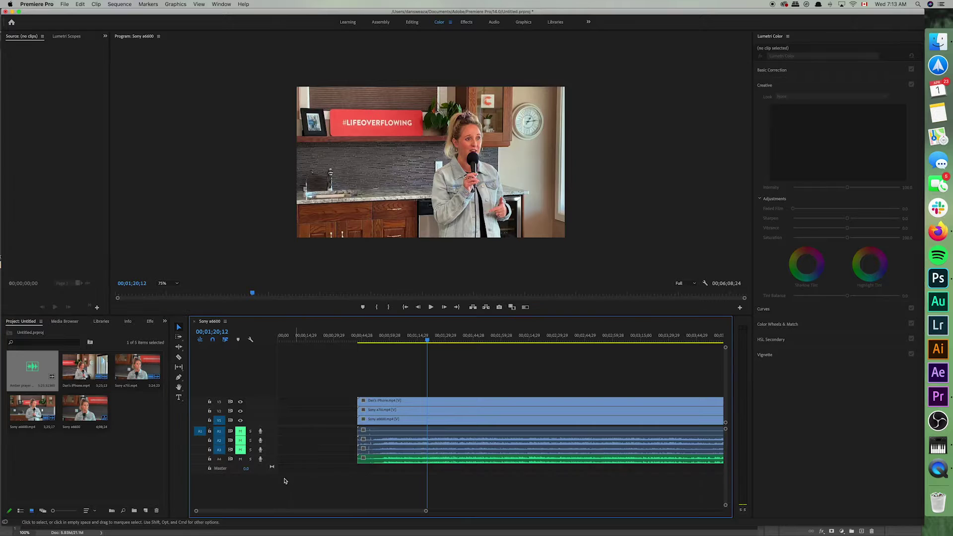
{"action": "left_click", "coordinate": [220, 461]}
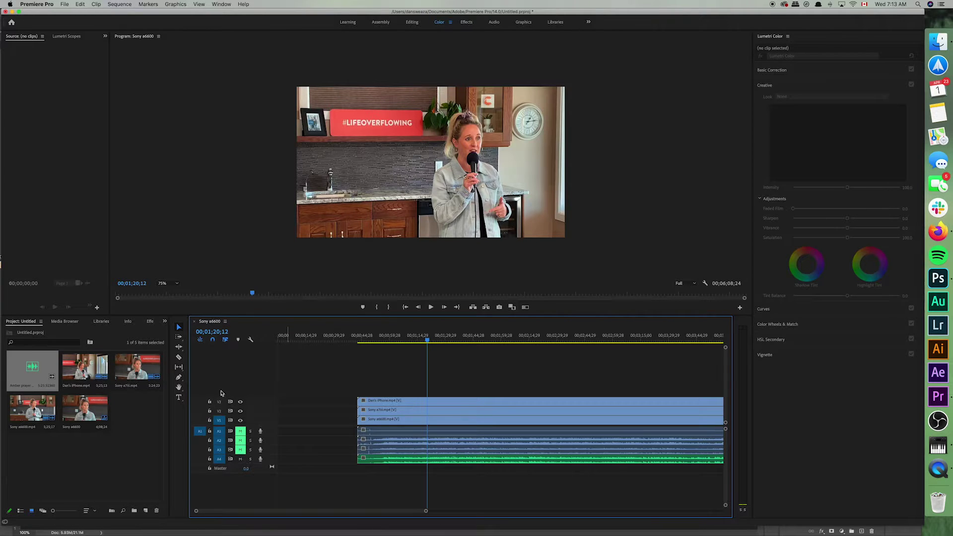
{"action": "left_click", "coordinate": [411, 460]}
{"action": "left_click", "coordinate": [411, 342]}
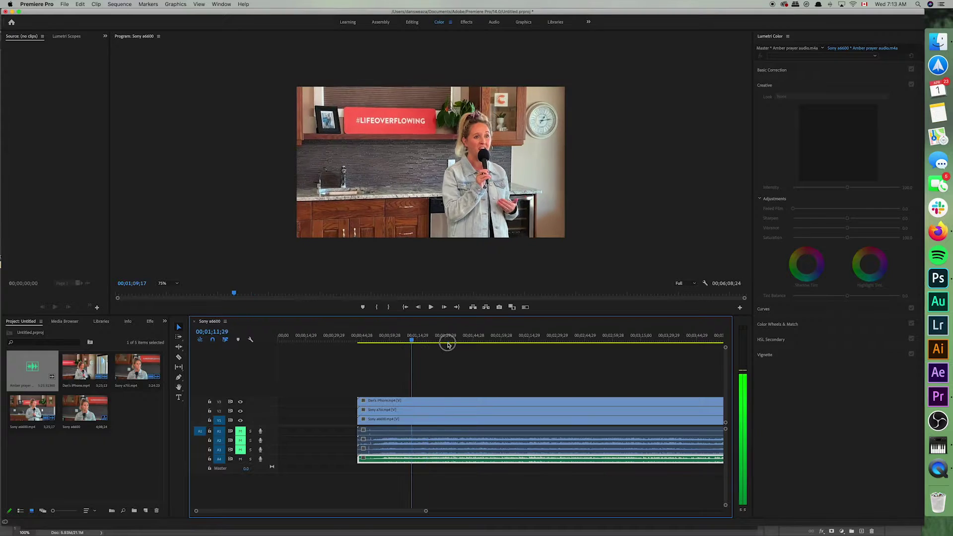
{"action": "left_click", "coordinate": [417, 342]}
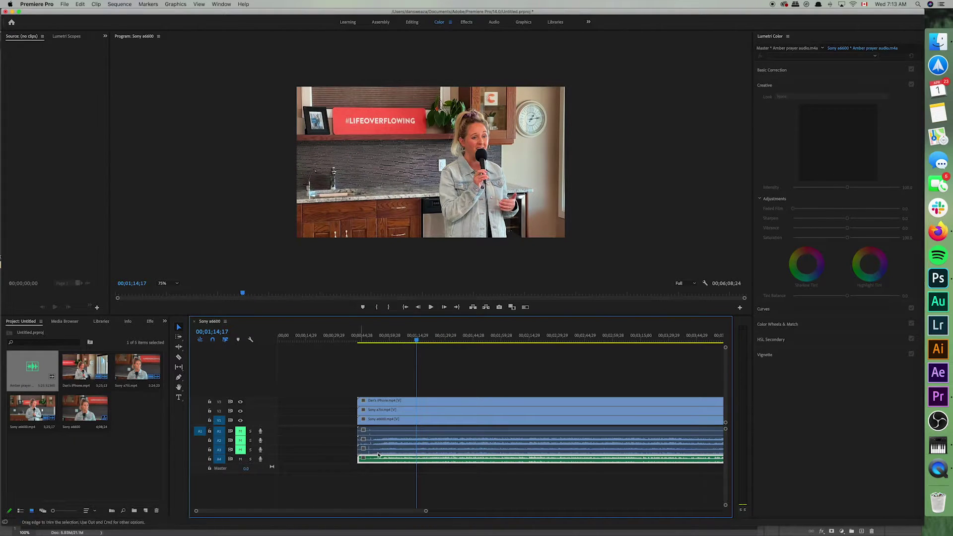
{"action": "key", "text": "space"}
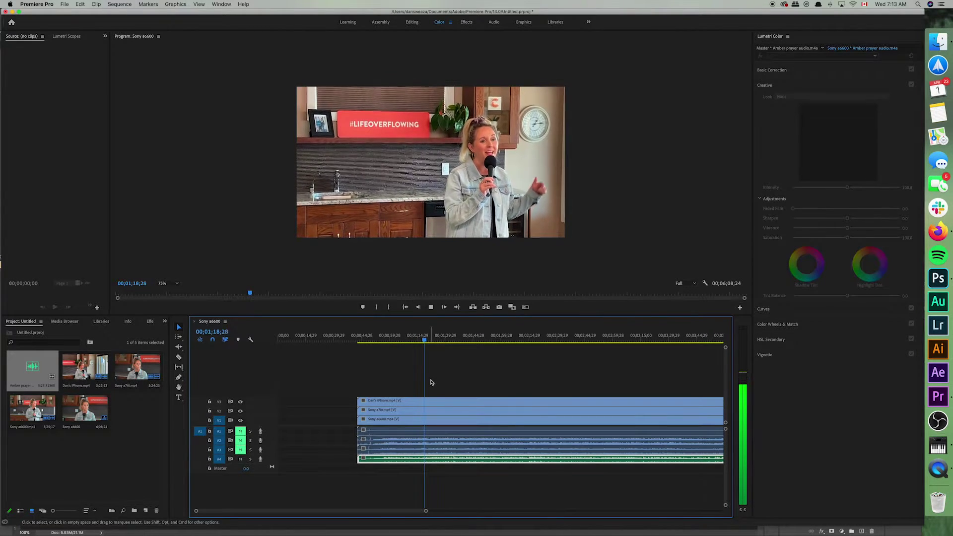
{"action": "key", "text": "space"}
{"action": "left_click", "coordinate": [240, 458]}
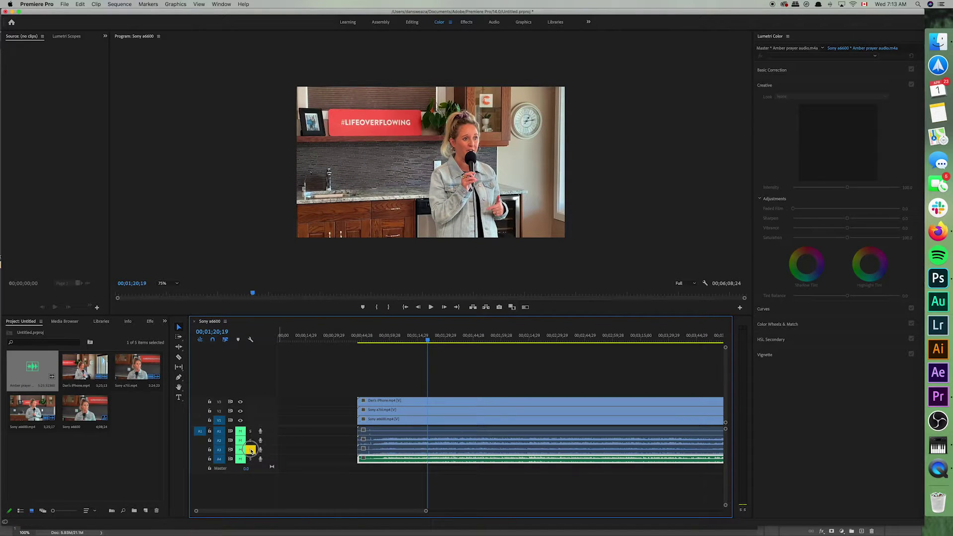
{"action": "left_click", "coordinate": [251, 440]}
{"action": "key", "text": "space"}
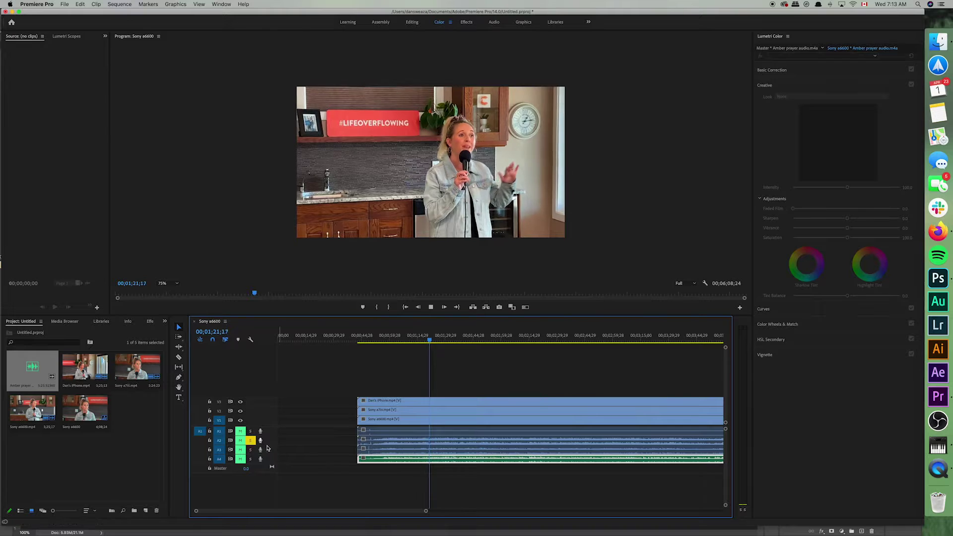
{"action": "key", "text": "space"}
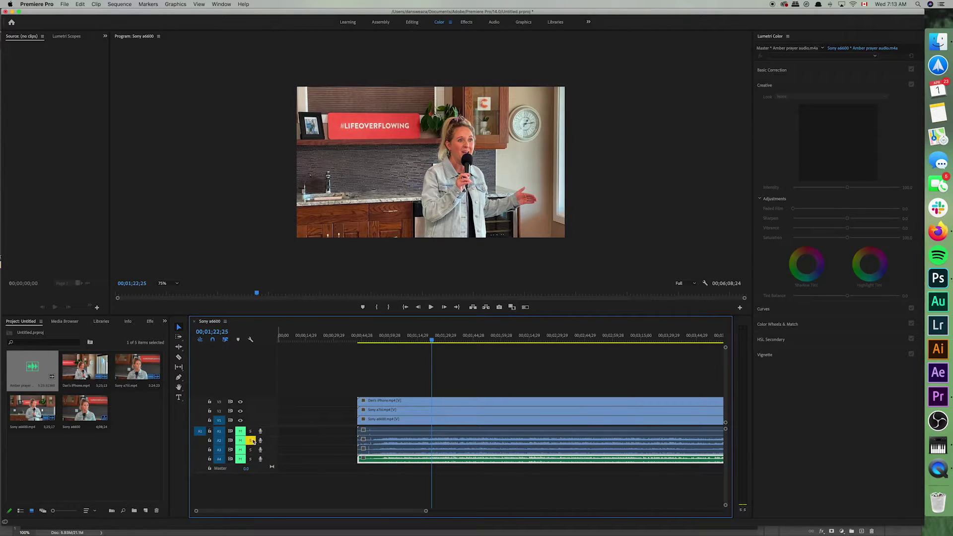
{"action": "left_click", "coordinate": [241, 440]}
{"action": "key", "text": "space"}
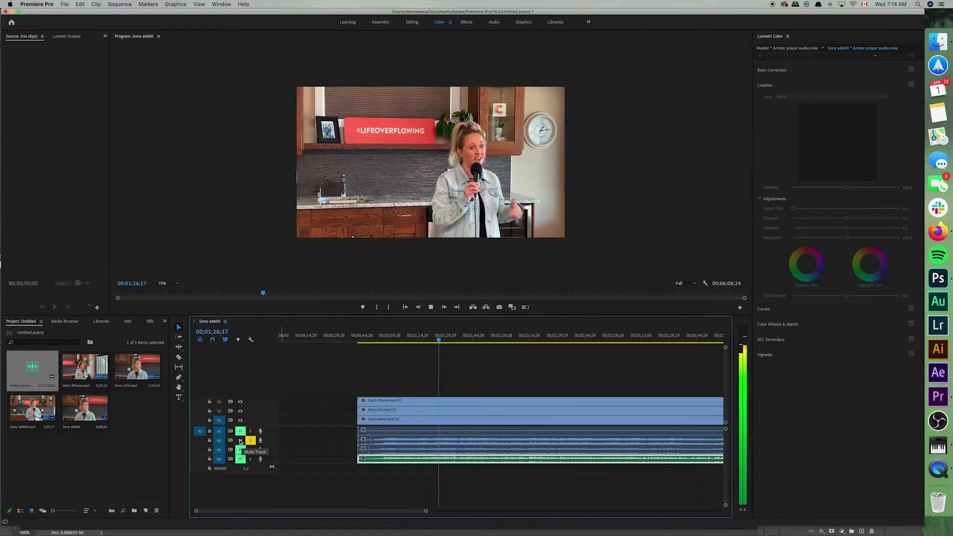
{"action": "key", "text": "space"}
{"action": "left_click", "coordinate": [241, 441]}
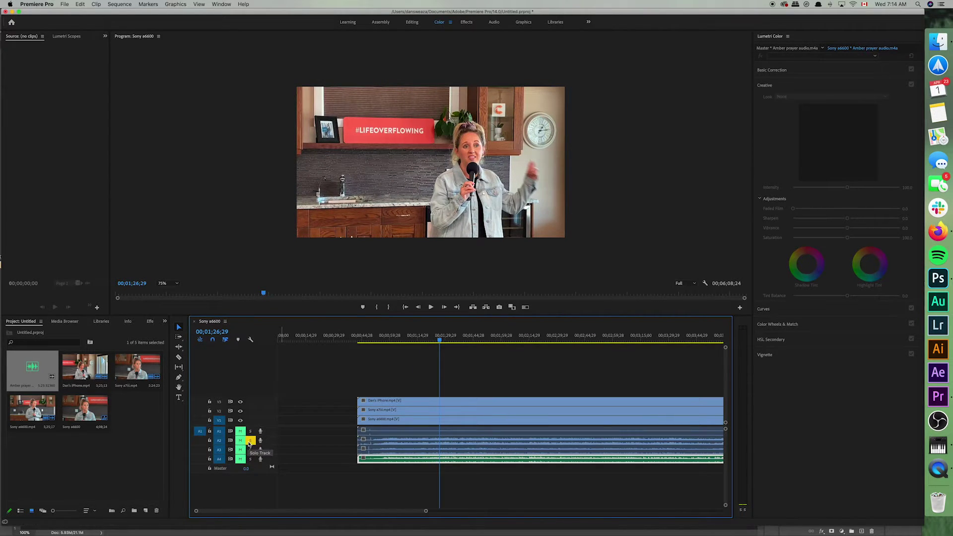
{"action": "left_click", "coordinate": [241, 459]}
{"action": "key", "text": "space"}
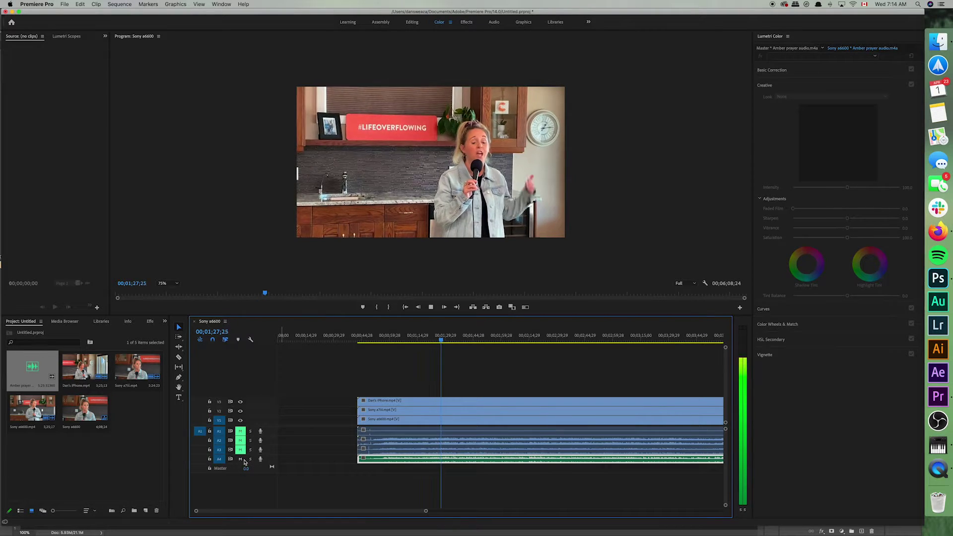
{"action": "key", "text": "space"}
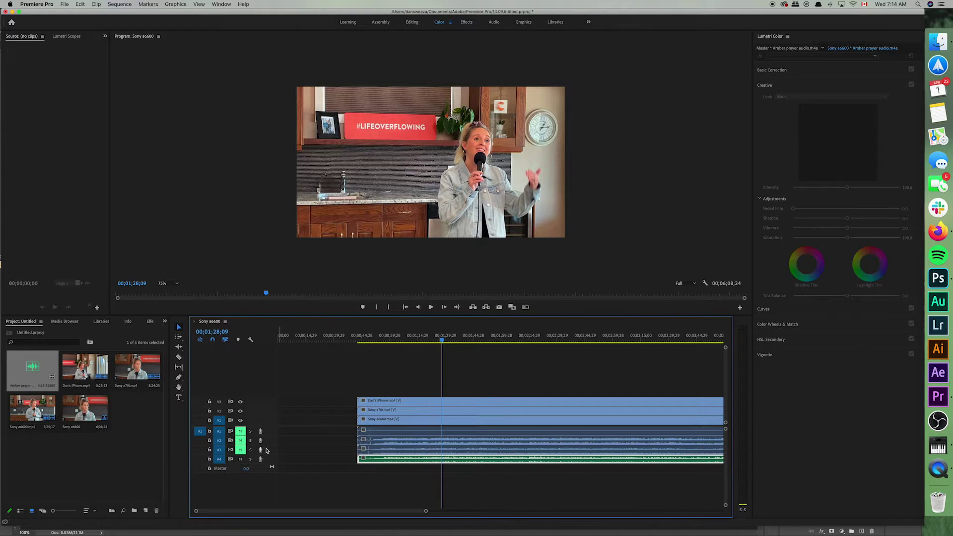
{"action": "key", "text": "space"}
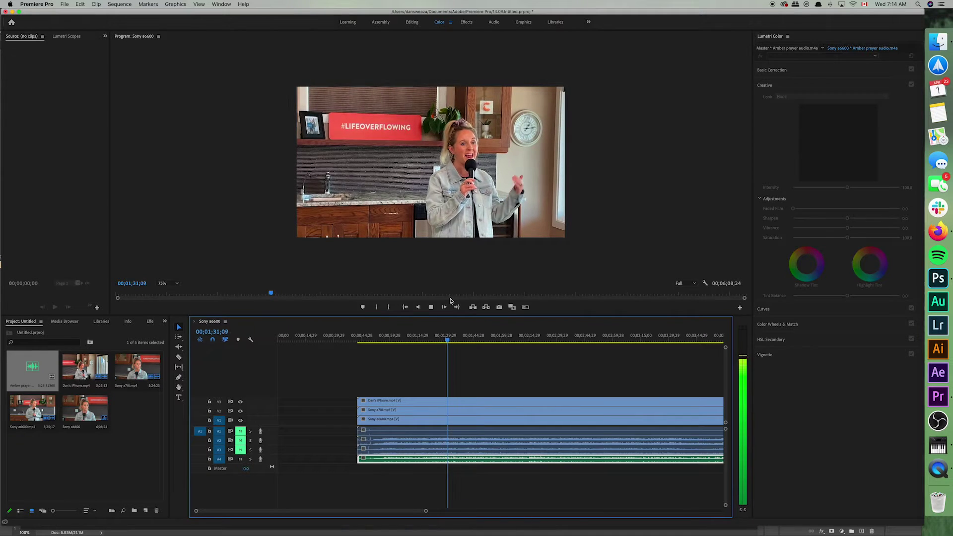
{"action": "key", "text": "space"}
Zoom the timeline in, play from about 00;00;49, and park the playhead at 00;00;49;11.
{"action": "left_click_drag", "start_coordinate": [196, 514], "coordinate": [242, 515]}
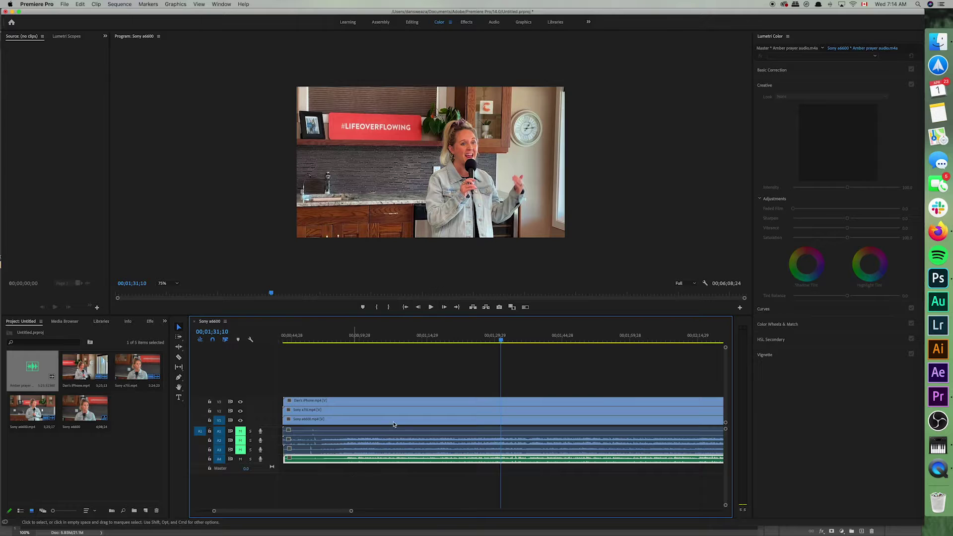
{"action": "left_click_drag", "start_coordinate": [502, 341], "coordinate": [312, 344]}
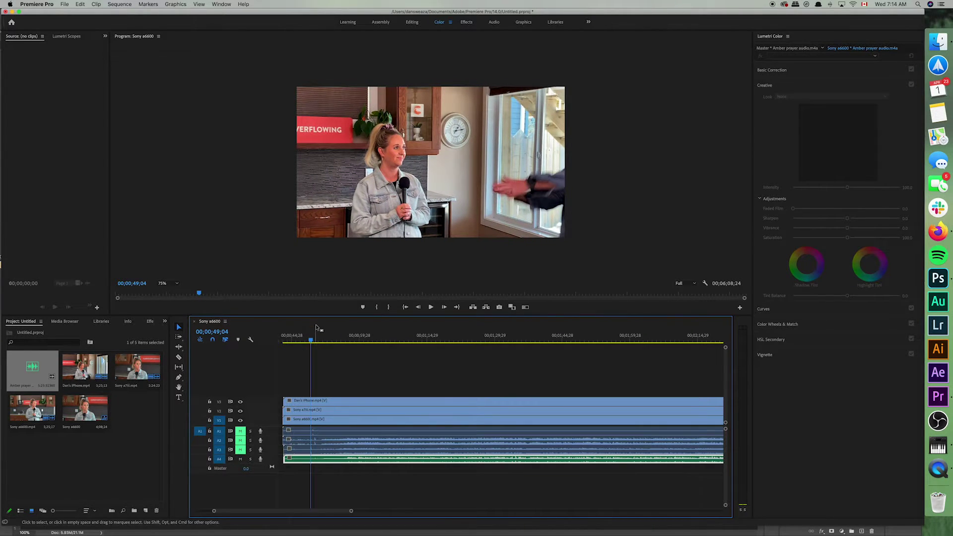
{"action": "key", "text": "space"}
{"action": "key", "text": "space"}
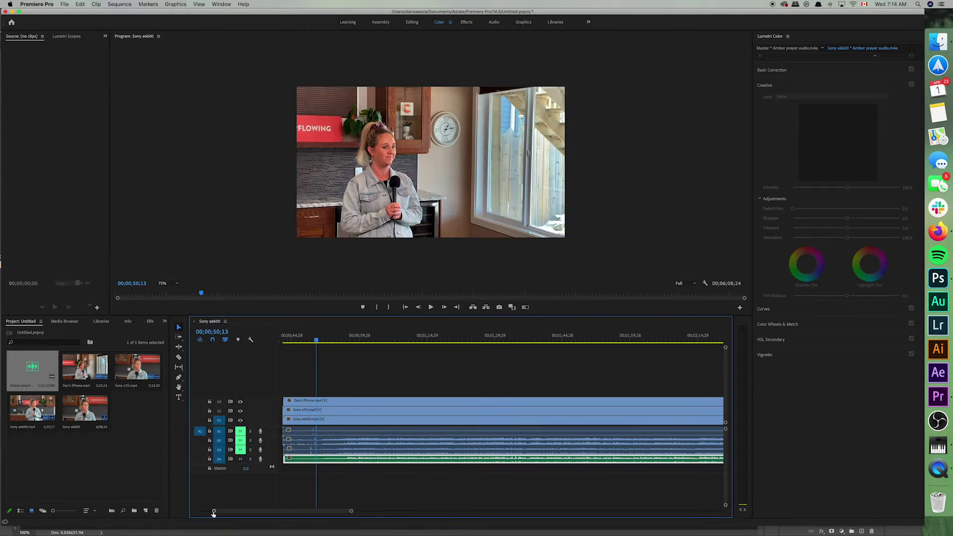
{"action": "left_click_drag", "start_coordinate": [214, 514], "coordinate": [263, 511]}
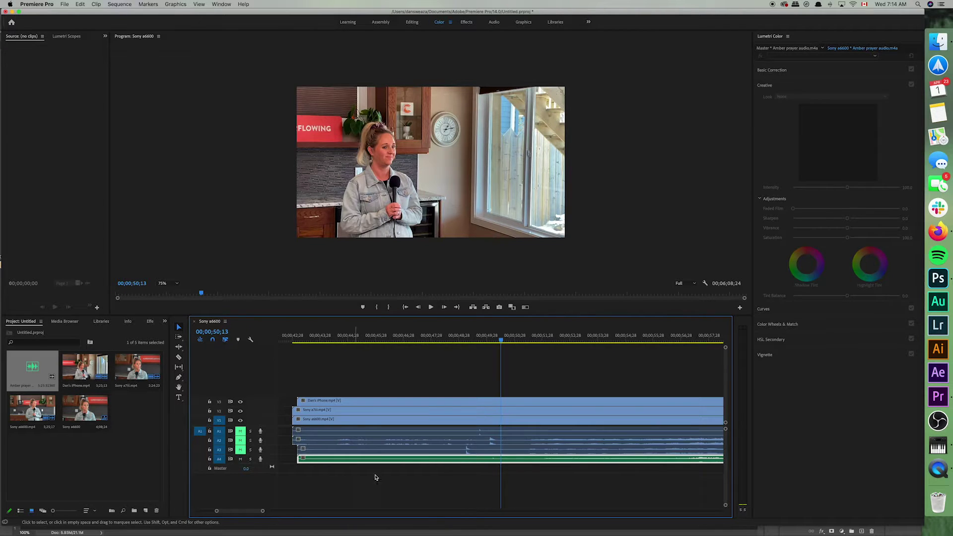
{"action": "left_click_drag", "start_coordinate": [501, 341], "coordinate": [462, 351]}
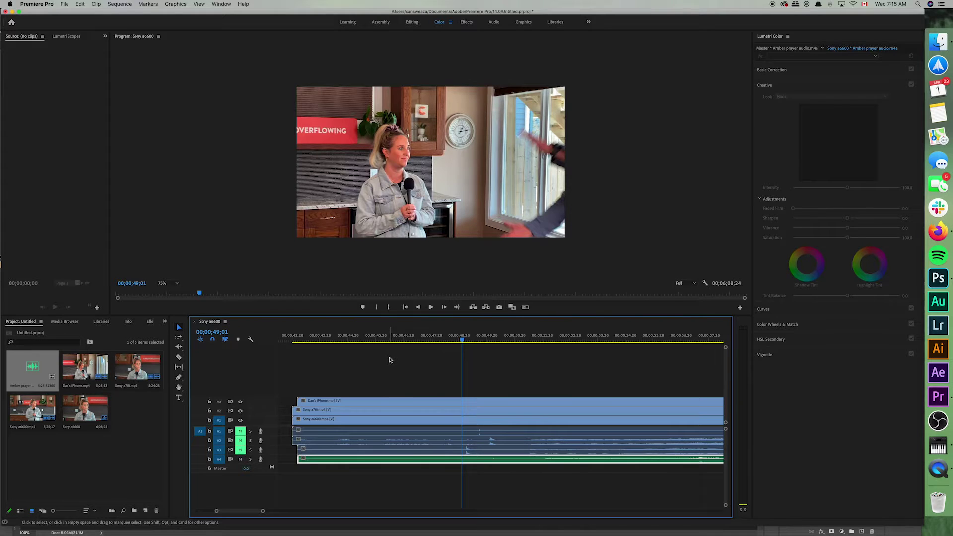
Zoom in around 00;00;49 and hide the V1–V3 video track outputs.
{"action": "left_click", "coordinate": [217, 513]}
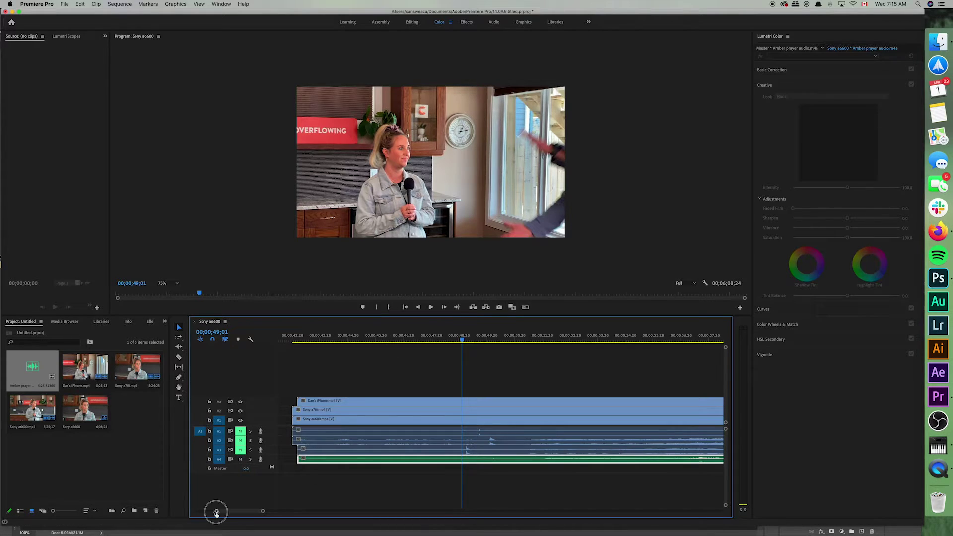
{"action": "left_click_drag", "start_coordinate": [217, 513], "coordinate": [216, 511]}
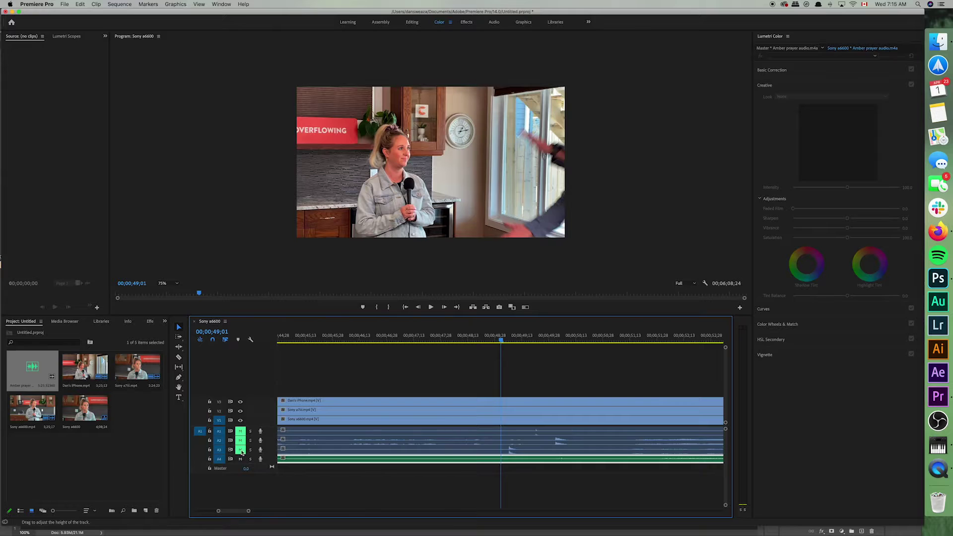
{"action": "left_click_drag", "start_coordinate": [240, 421], "coordinate": [241, 401]}
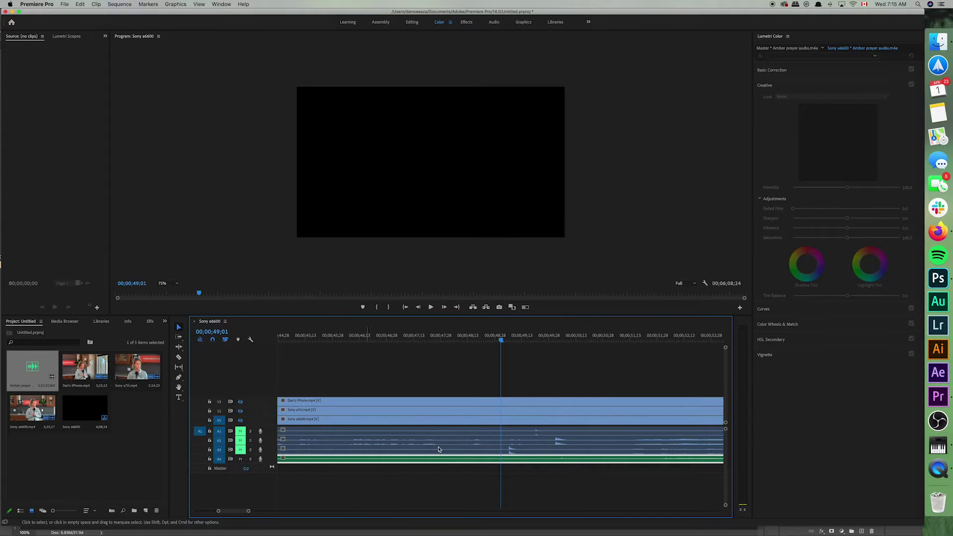
Nudge the Amber prayer audio clip on A4 a few frames earlier.
{"action": "left_click", "coordinate": [538, 442]}
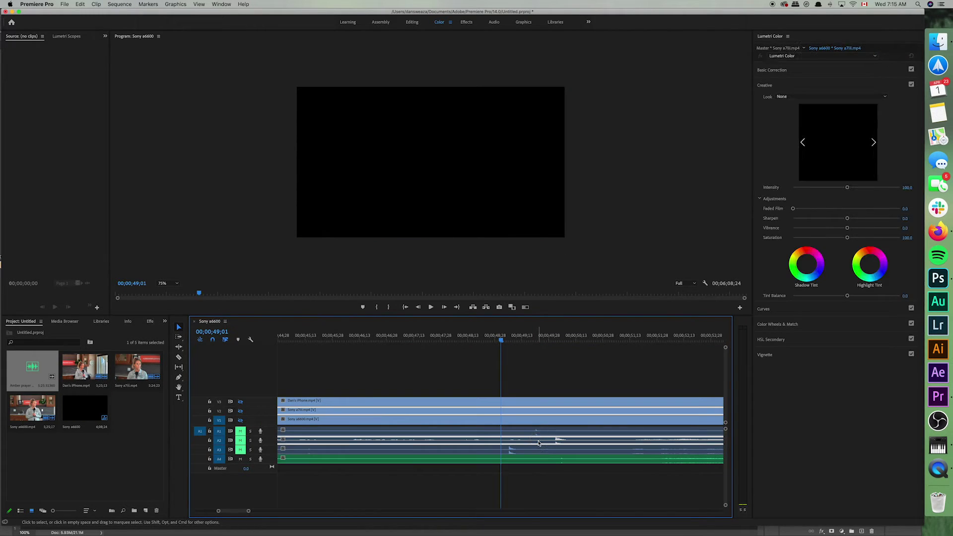
{"action": "left_click", "coordinate": [511, 450]}
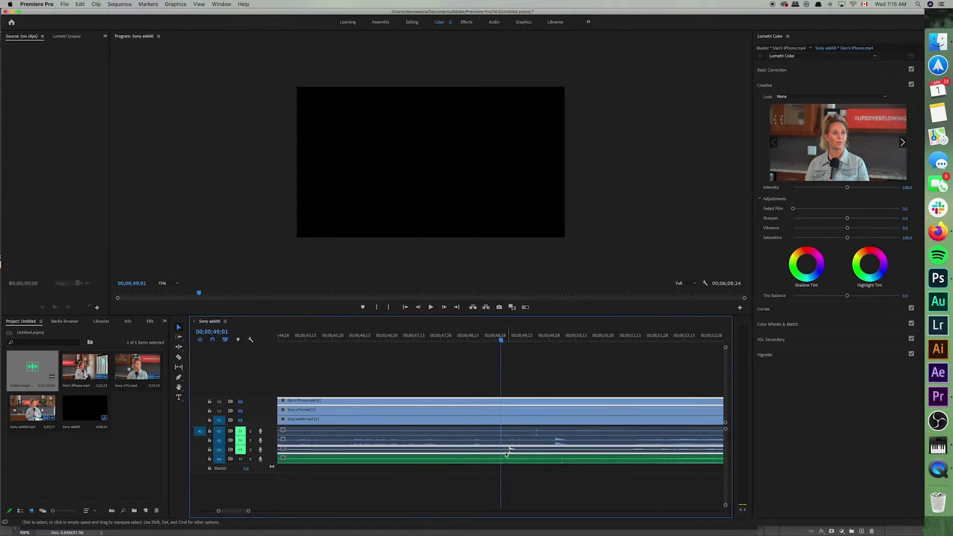
{"action": "left_click", "coordinate": [580, 462]}
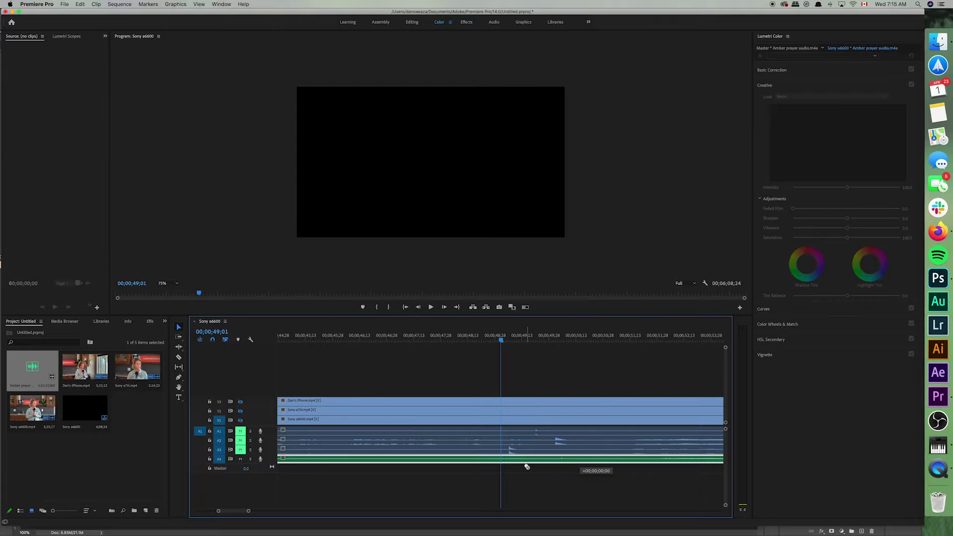
{"action": "left_click_drag", "start_coordinate": [517, 462], "coordinate": [508, 459]}
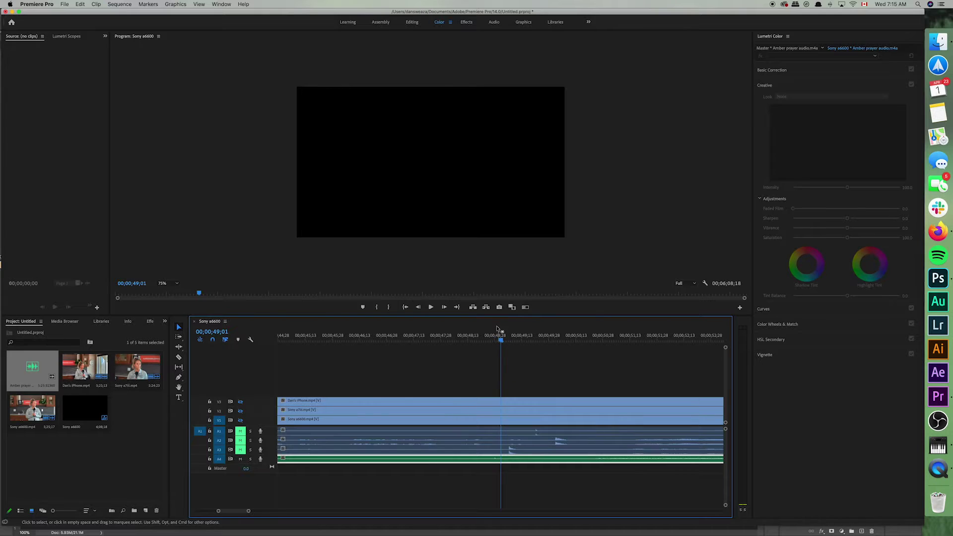
Zoom to 48;08–49;23, park at 00;00;48;27, and compare the iPhone and a7iii waveforms.
{"action": "left_click", "coordinate": [249, 512]}
{"action": "left_click_drag", "start_coordinate": [249, 511], "coordinate": [230, 511]}
{"action": "left_click_drag", "start_coordinate": [503, 343], "coordinate": [471, 352]}
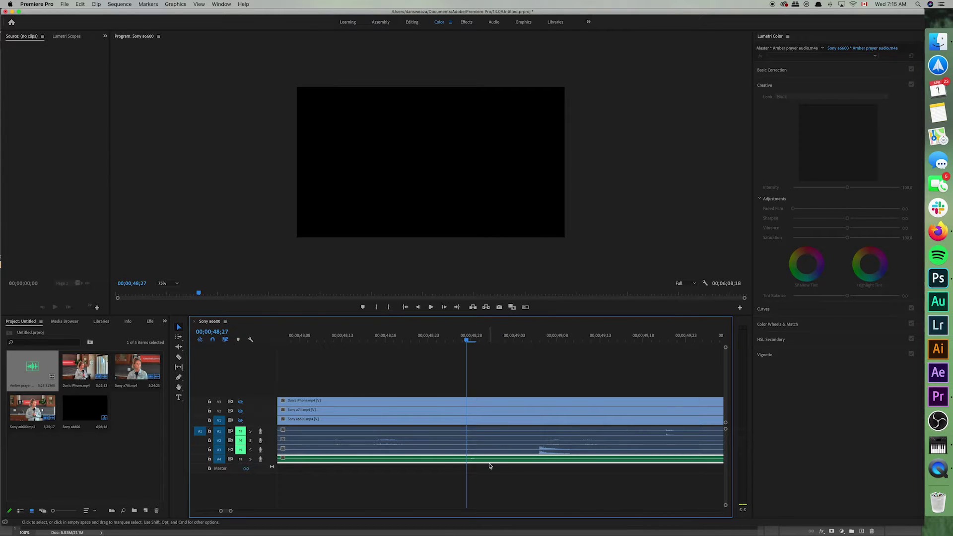
{"action": "left_click", "coordinate": [556, 451]}
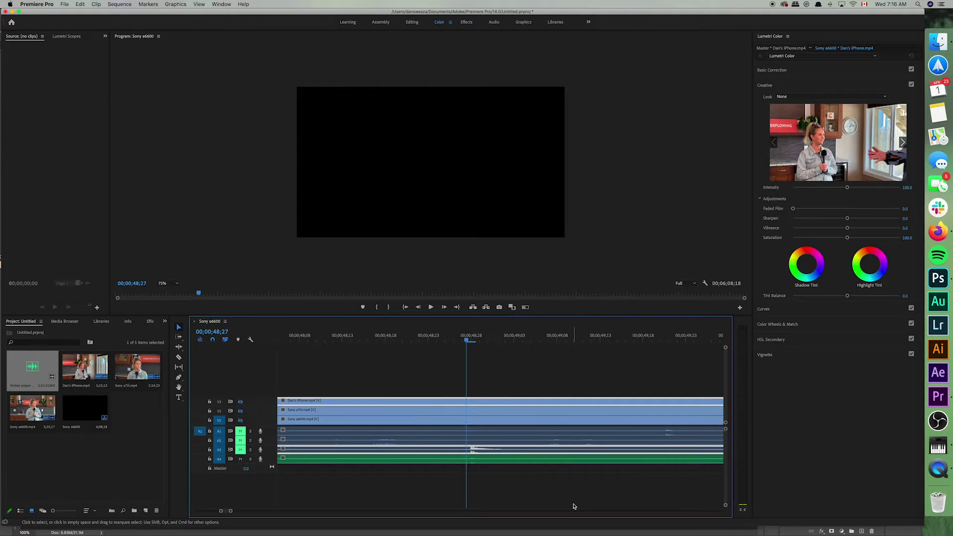
{"action": "left_click", "coordinate": [542, 445]}
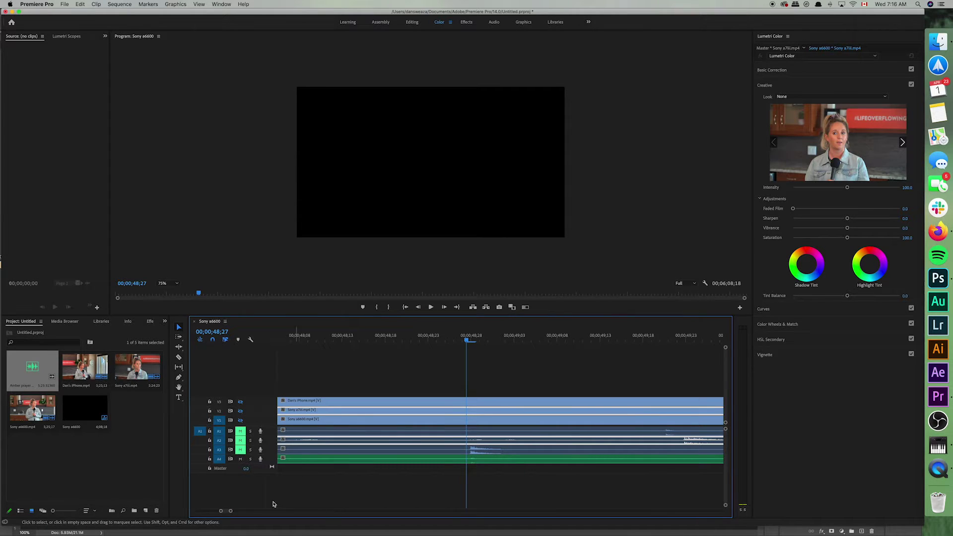
Check the audio peaks around 00;00;49;16–49;22, then zoom out around 00;00;48;28.
{"action": "left_click_drag", "start_coordinate": [232, 513], "coordinate": [237, 511]}
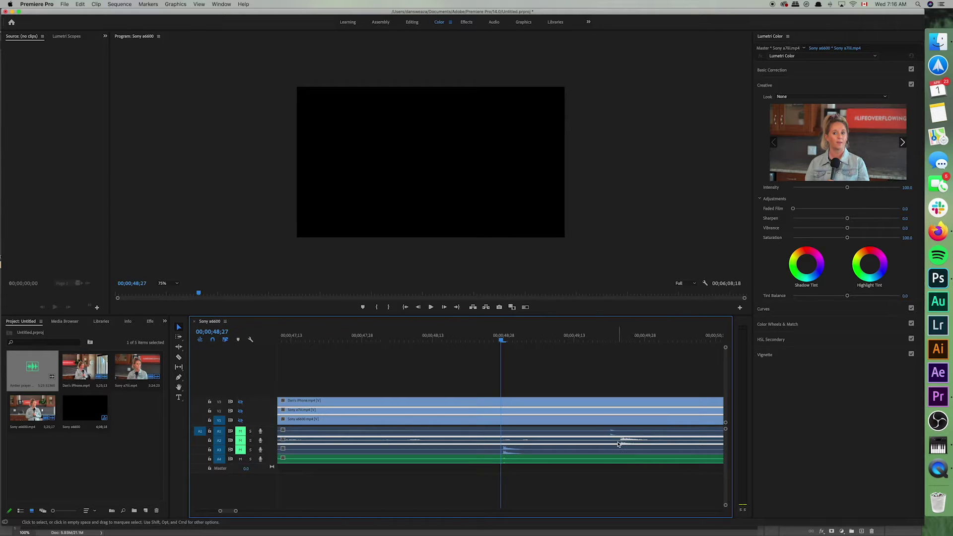
{"action": "left_click", "coordinate": [621, 337]}
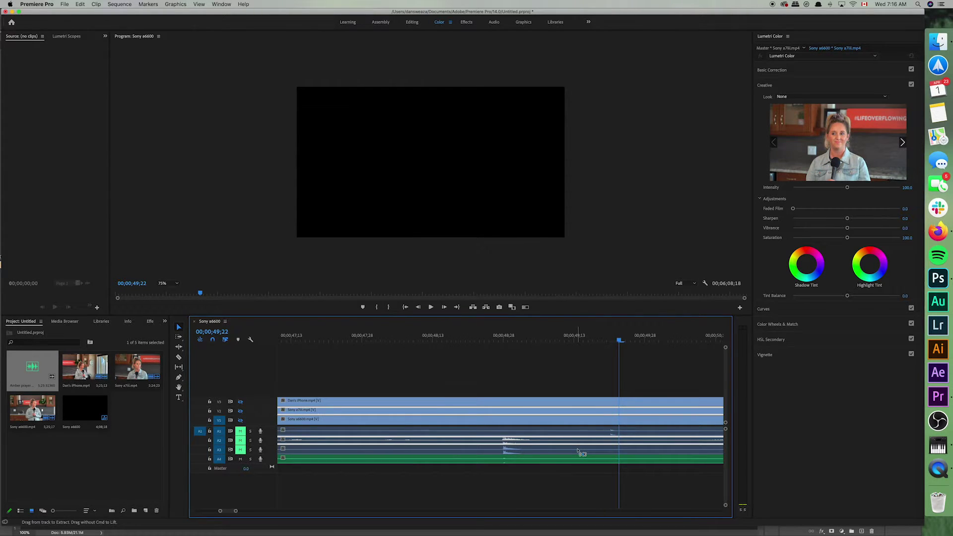
{"action": "scroll", "coordinate": [527, 433], "scroll_direction": "right", "scroll_amount": 3}
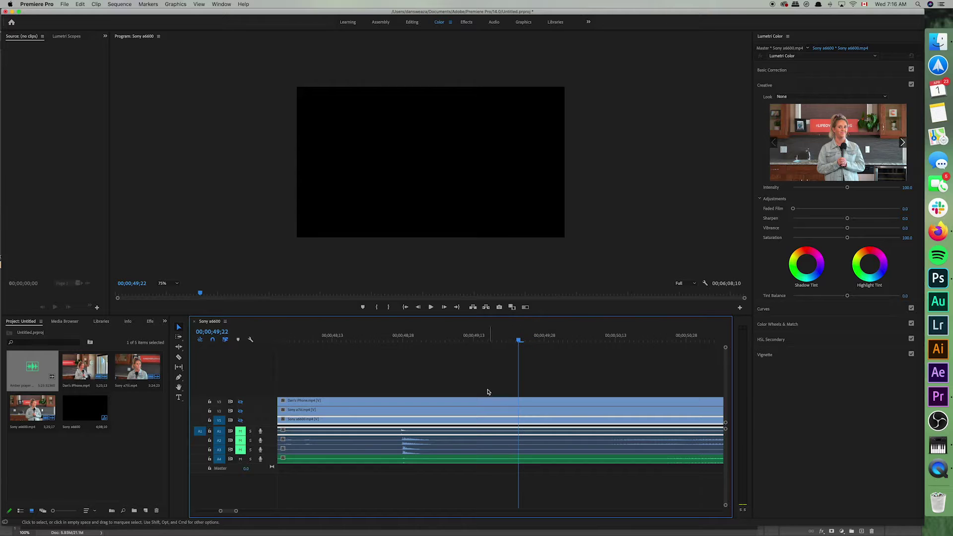
{"action": "left_click_drag", "start_coordinate": [519, 341], "coordinate": [402, 349]}
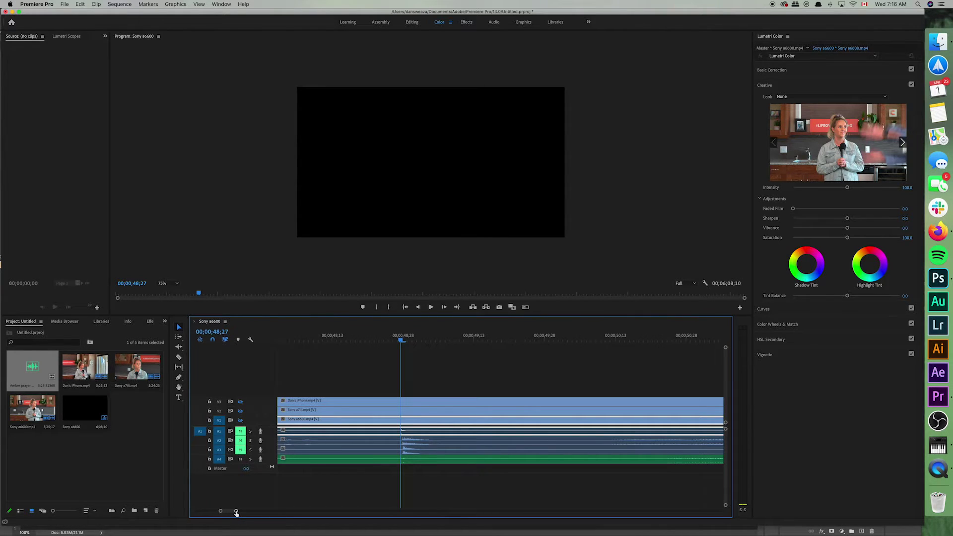
{"action": "mouse_move", "coordinate": [236, 513]}
{"action": "left_mouse_down"}
{"action": "mouse_move", "coordinate": [247, 512]}
{"action": "mouse_move", "coordinate": [217, 512]}
{"action": "mouse_move", "coordinate": [235, 513]}
{"action": "left_mouse_up"}
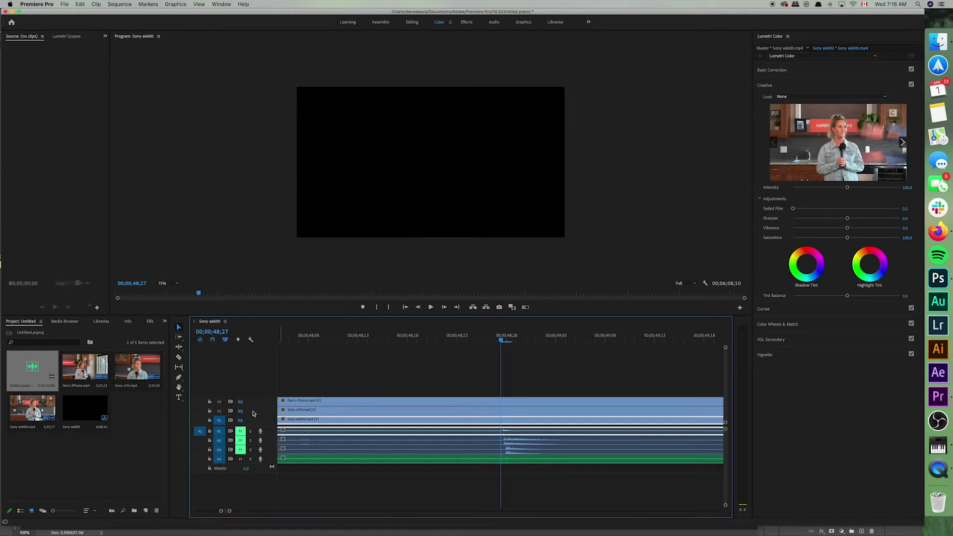
Re-enable the Sony a6600 track output and play from 00;00;48;18 to 00;00;59;09.
{"action": "left_click", "coordinate": [241, 401]}
{"action": "left_click", "coordinate": [241, 411]}
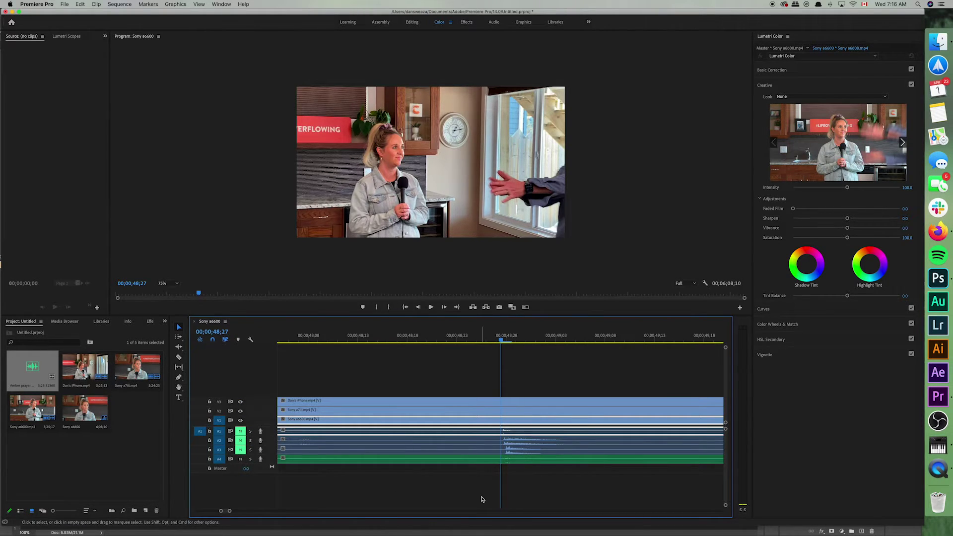
{"action": "left_click_drag", "start_coordinate": [501, 341], "coordinate": [406, 346]}
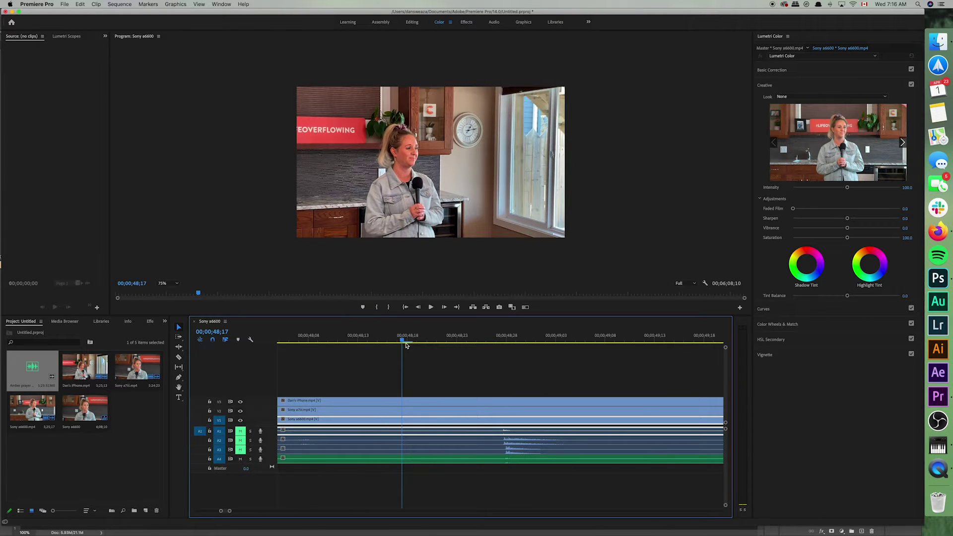
{"action": "key", "text": "j"}
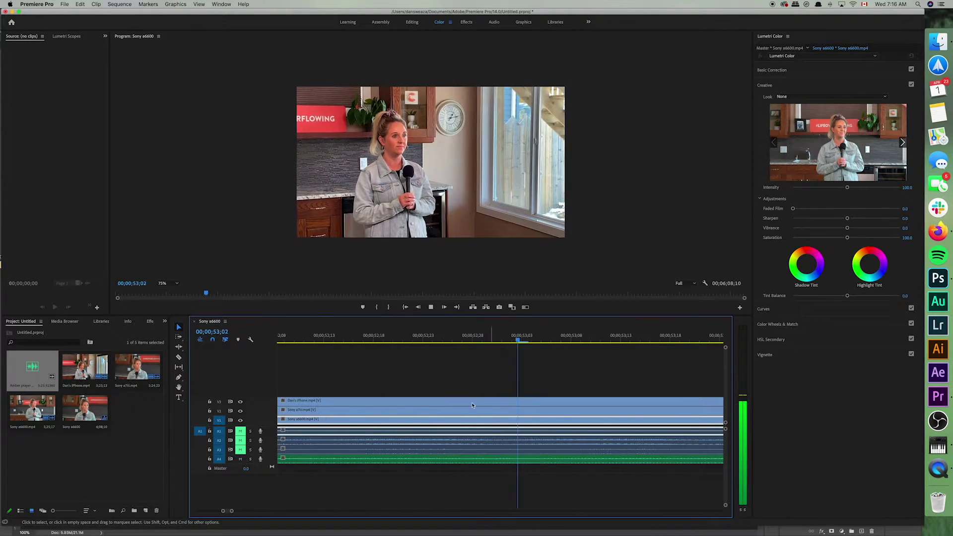
{"action": "left_click_drag", "start_coordinate": [230, 511], "coordinate": [271, 516]}
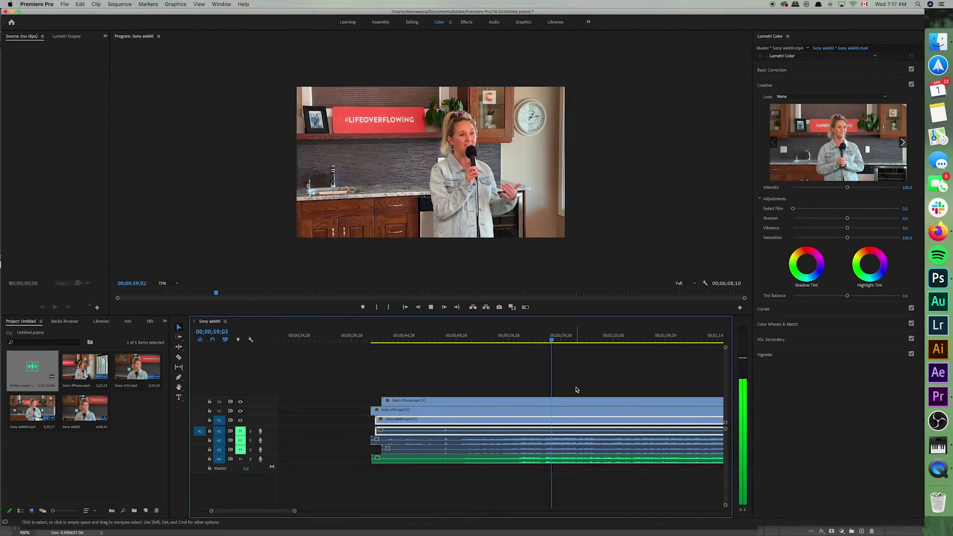
{"action": "key", "text": "space"}
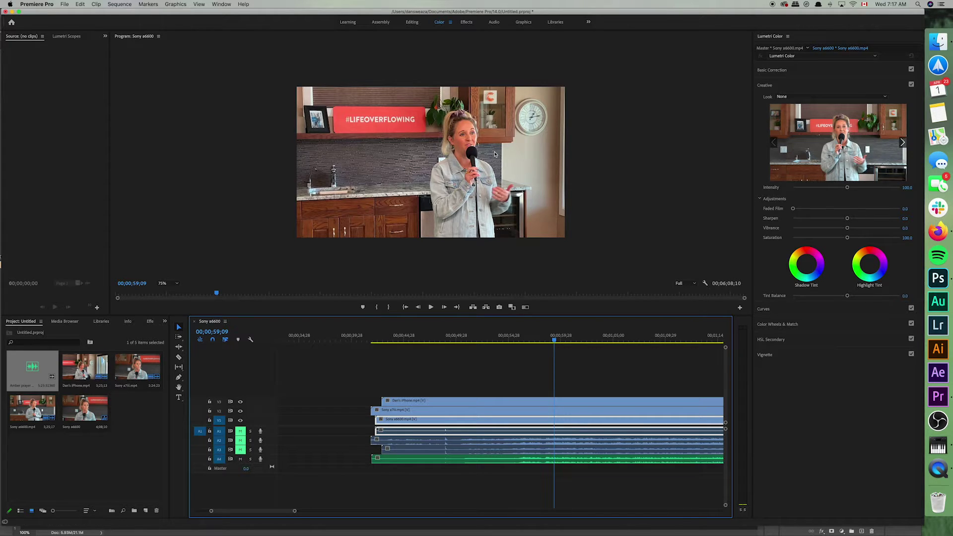
Toggle the V1, V2 and V3 track outputs to compare the a6600, a7iii and iPhone angles.
{"action": "left_click", "coordinate": [240, 402]}
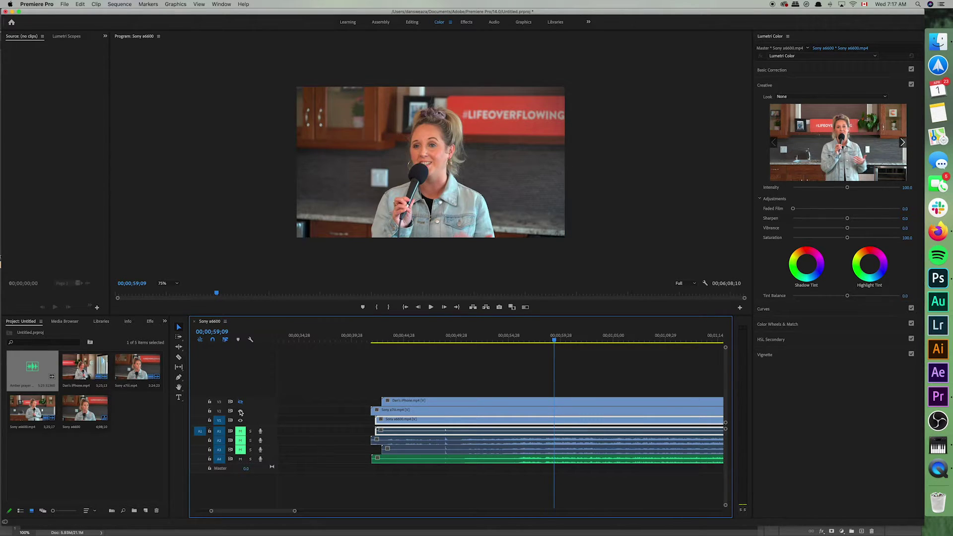
{"action": "left_click", "coordinate": [399, 421]}
{"action": "left_click", "coordinate": [400, 411]}
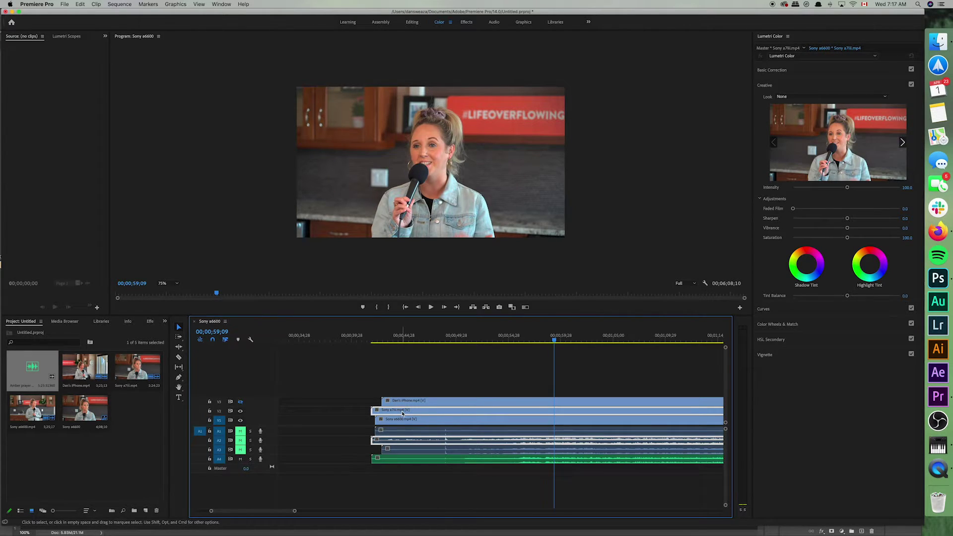
{"action": "left_click", "coordinate": [241, 412]}
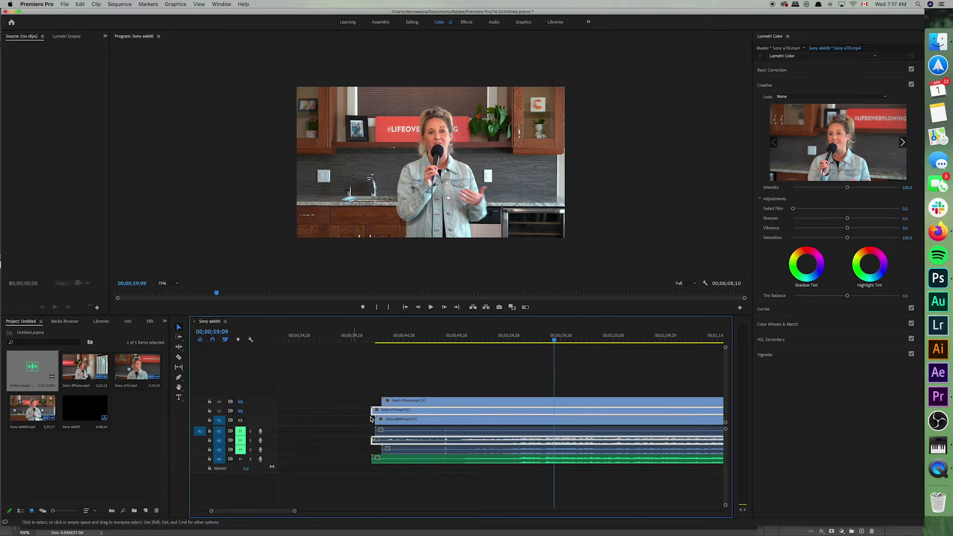
{"action": "left_click", "coordinate": [413, 421]}
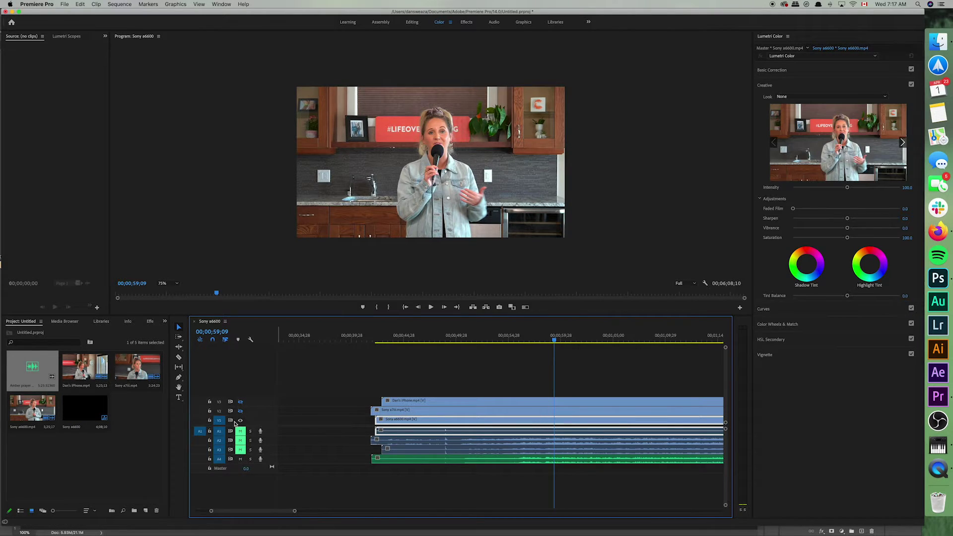
{"action": "left_click", "coordinate": [240, 402]}
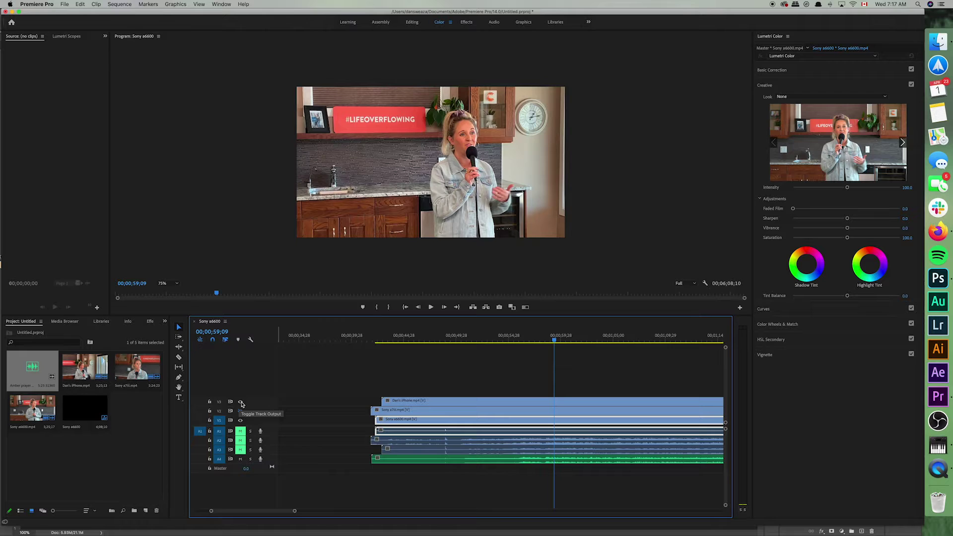
{"action": "left_click", "coordinate": [241, 402]}
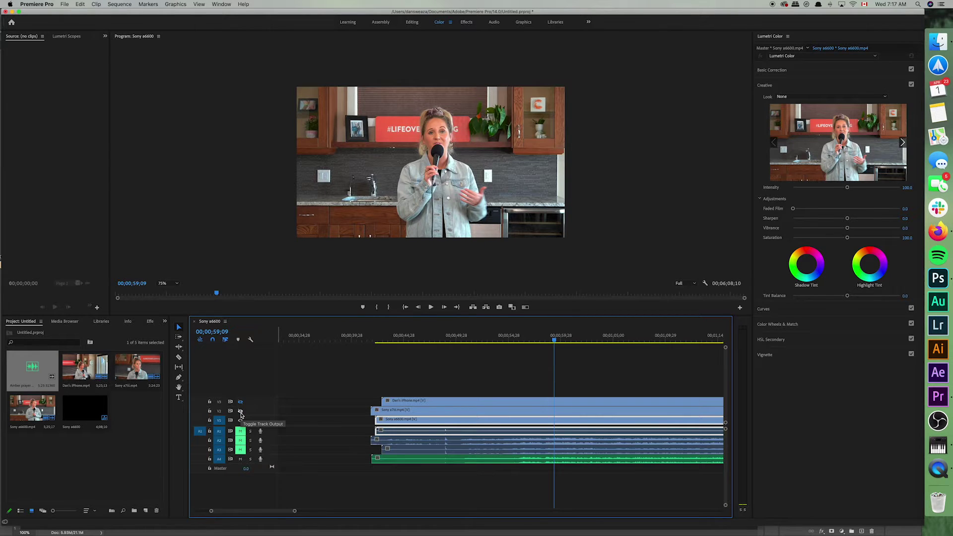
{"action": "left_click", "coordinate": [240, 411]}
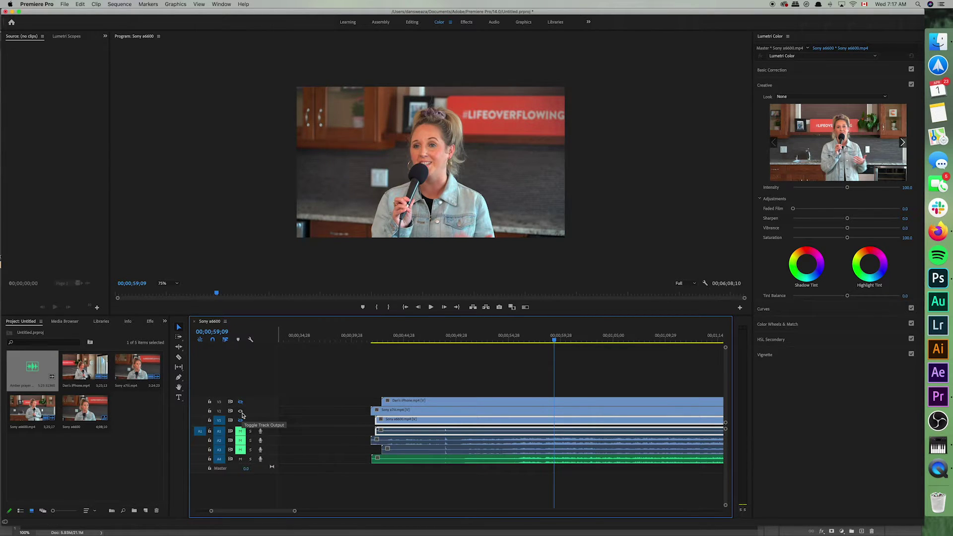
{"action": "left_click", "coordinate": [240, 420]}
{"action": "left_click", "coordinate": [241, 419]}
{"action": "left_click", "coordinate": [240, 411]}
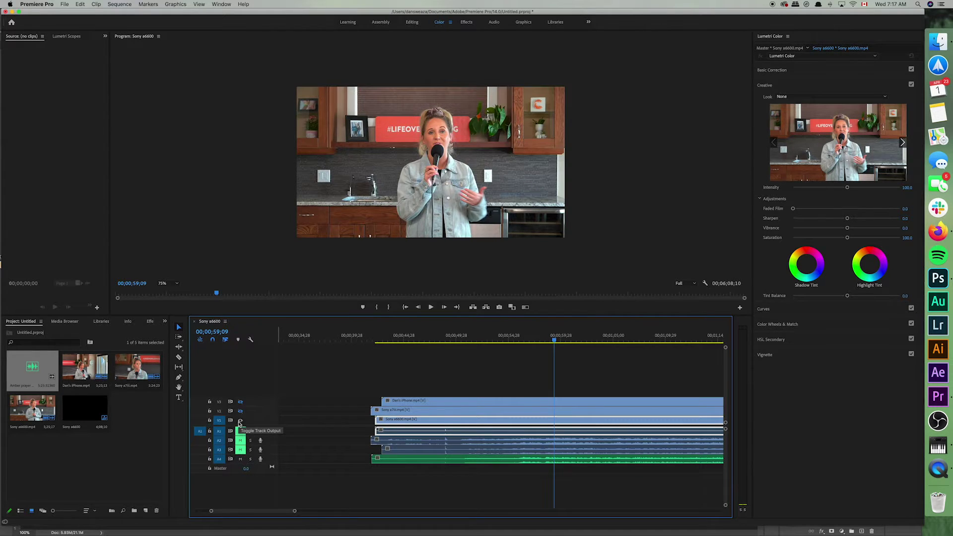
{"action": "left_click", "coordinate": [241, 413]}
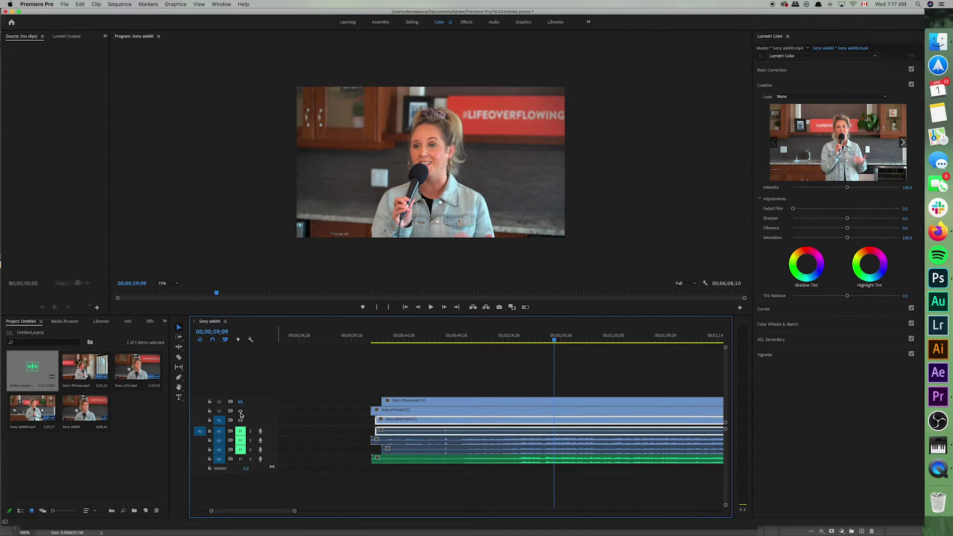
{"action": "left_click", "coordinate": [241, 412]}
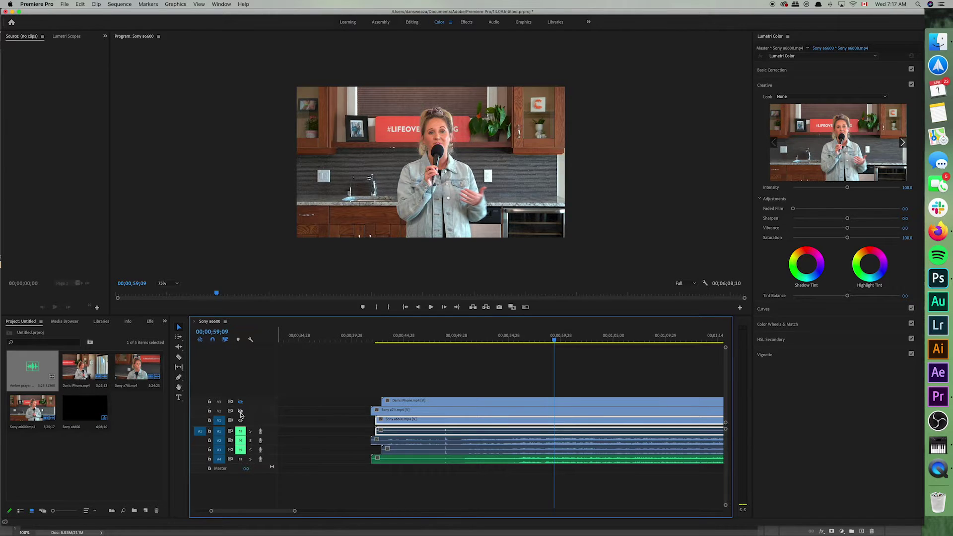
{"action": "left_click", "coordinate": [241, 413]}
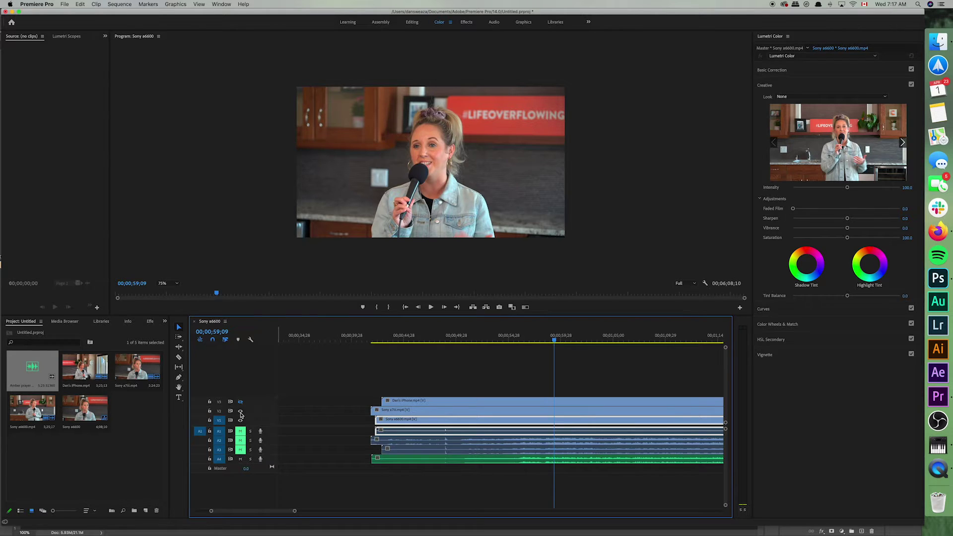
Switch the iPhone angle off and on to weigh the wide shot against the close-up.
{"action": "left_click", "coordinate": [241, 403]}
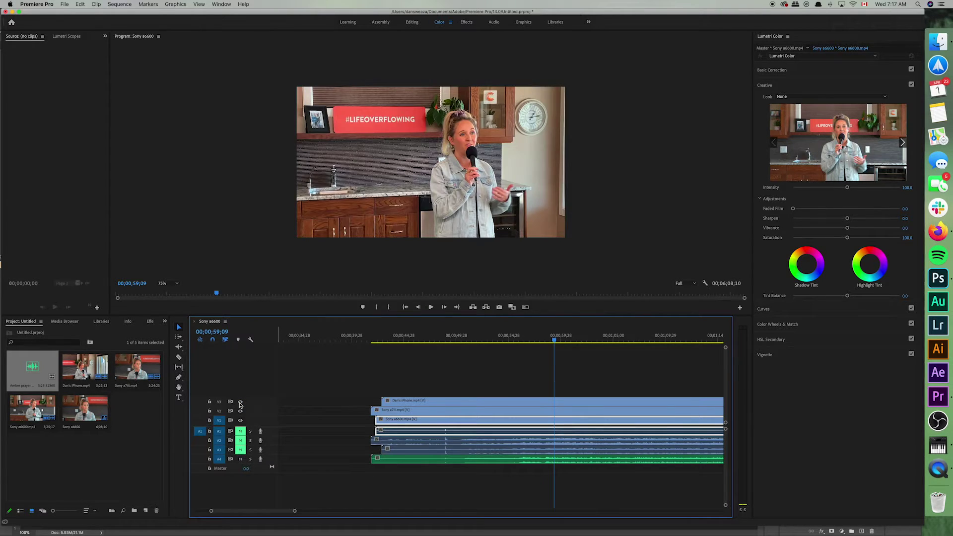
{"action": "left_click", "coordinate": [240, 402]}
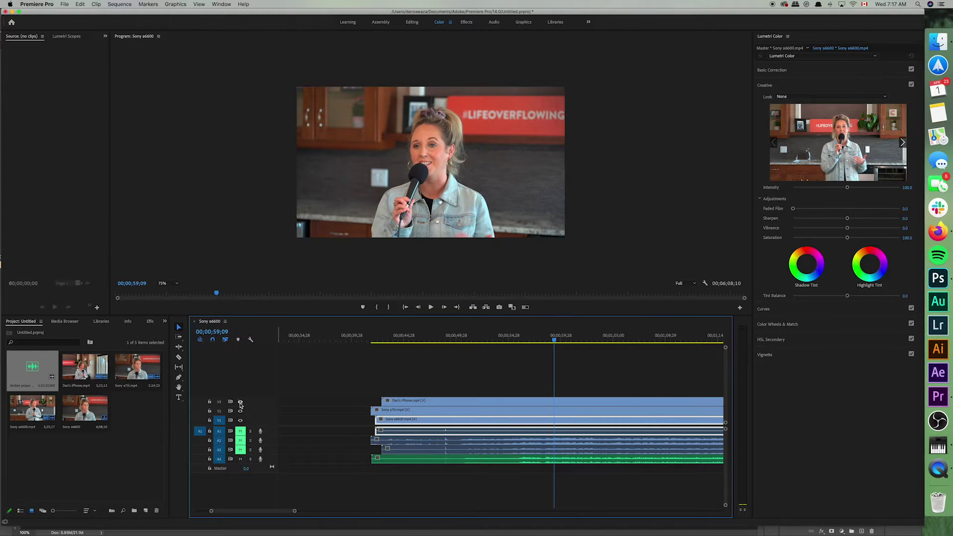
{"action": "left_click", "coordinate": [240, 402]}
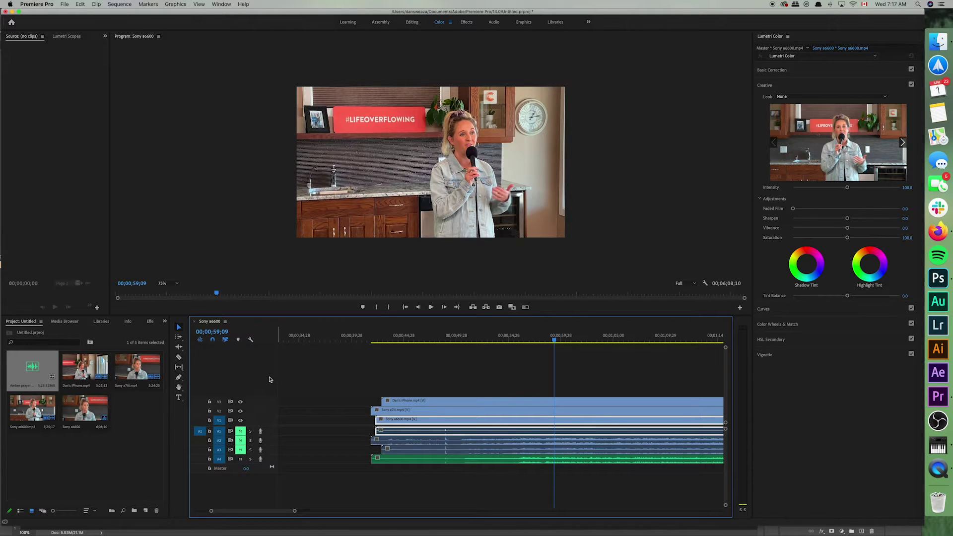
{"action": "left_click", "coordinate": [239, 403]}
{"action": "left_click", "coordinate": [239, 403]}
{"action": "left_click", "coordinate": [240, 402]}
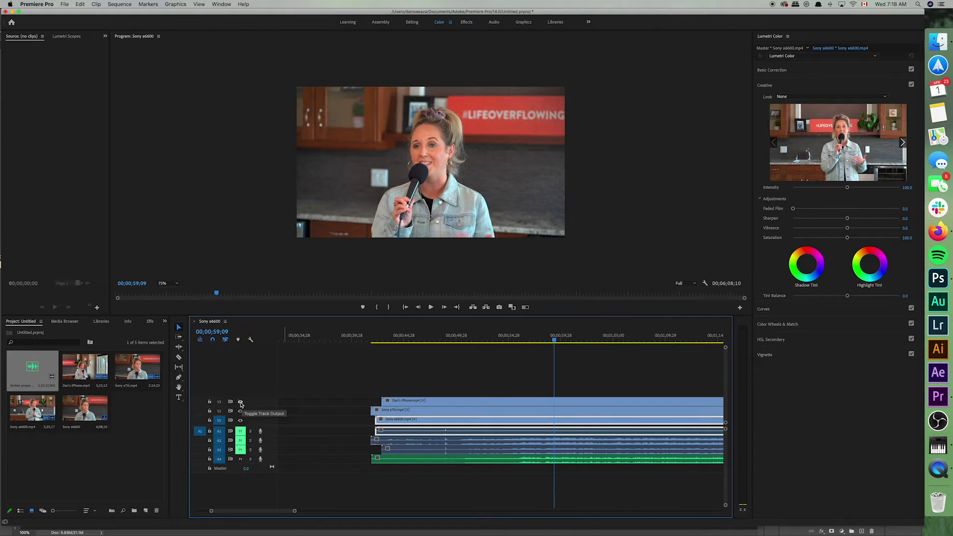
{"action": "left_click", "coordinate": [241, 402]}
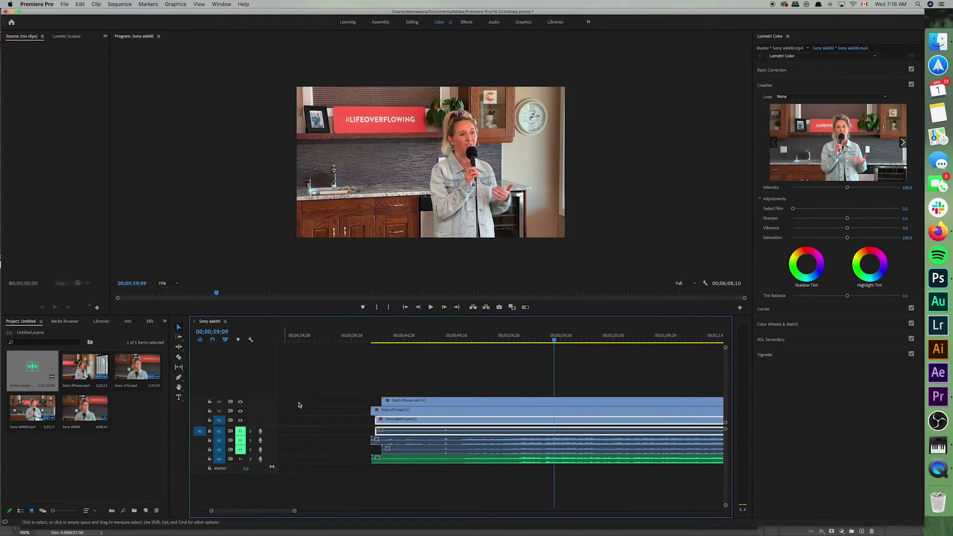
Select the iPhone clip on V3 as the colour-correction target and recheck it against the close-up.
{"action": "left_click", "coordinate": [421, 405]}
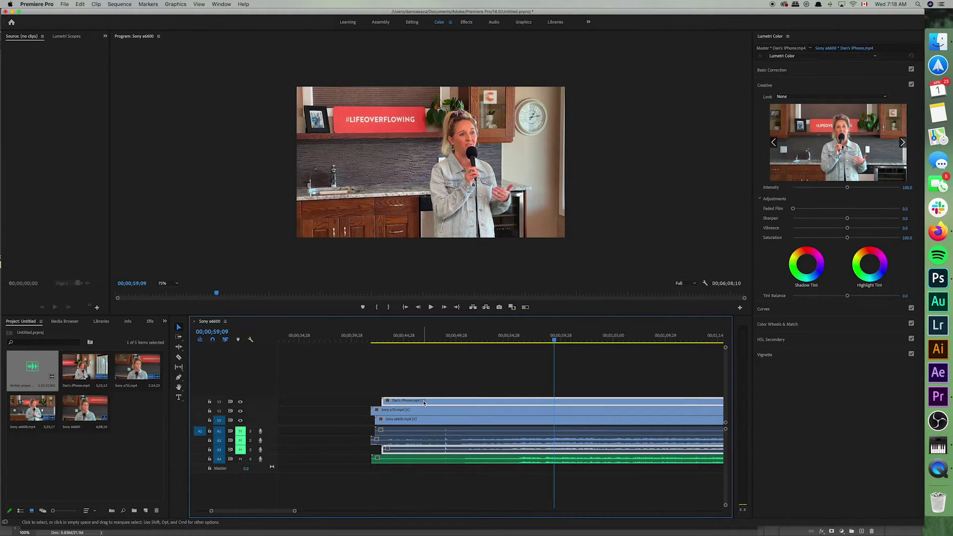
{"action": "left_click", "coordinate": [240, 403]}
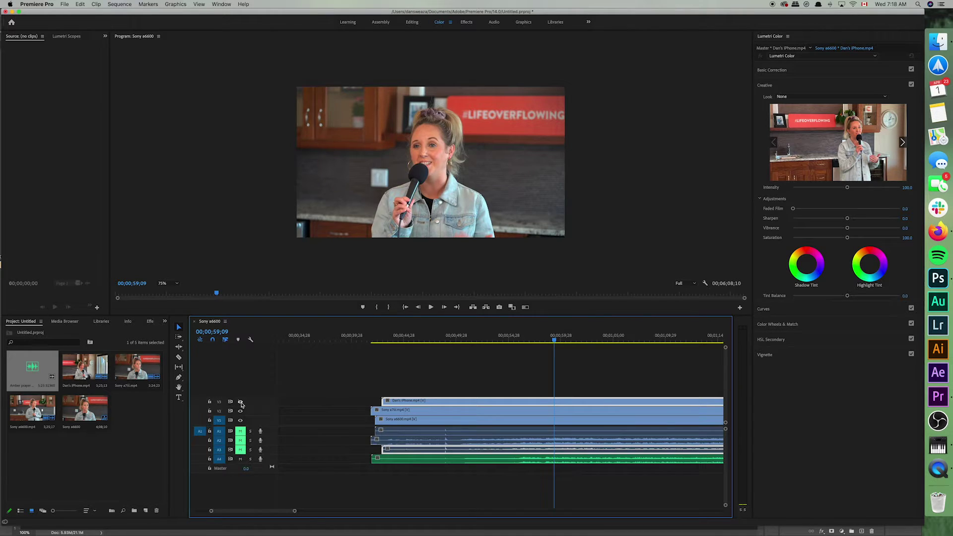
{"action": "left_click", "coordinate": [241, 403]}
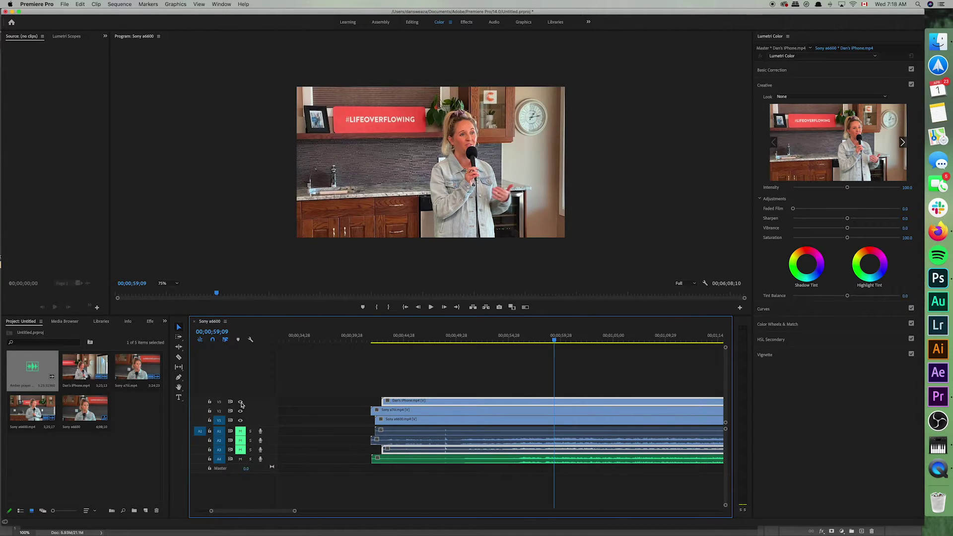
{"action": "left_click", "coordinate": [822, 37]}
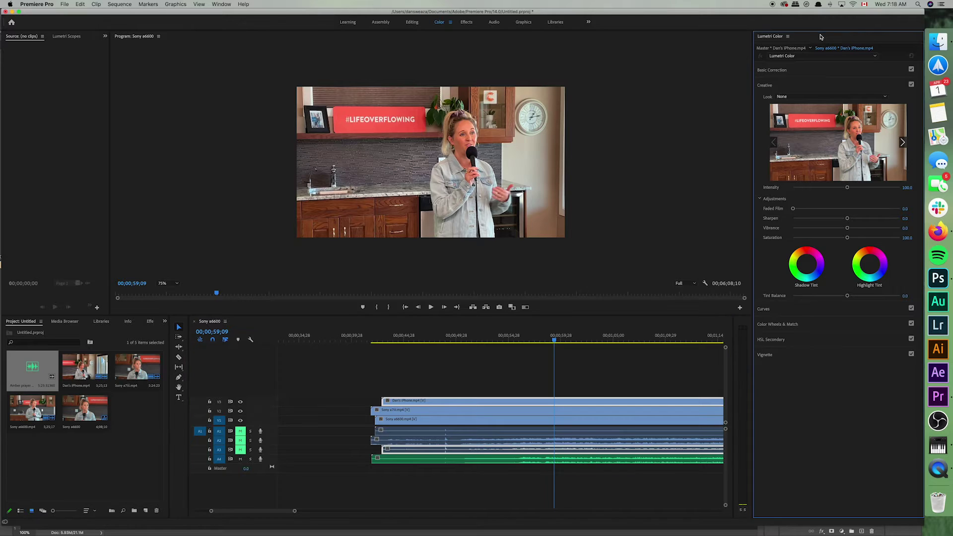
Expand Basic Correction and set the iPhone clip's saturation to about 94.4.
{"action": "left_click", "coordinate": [789, 74]}
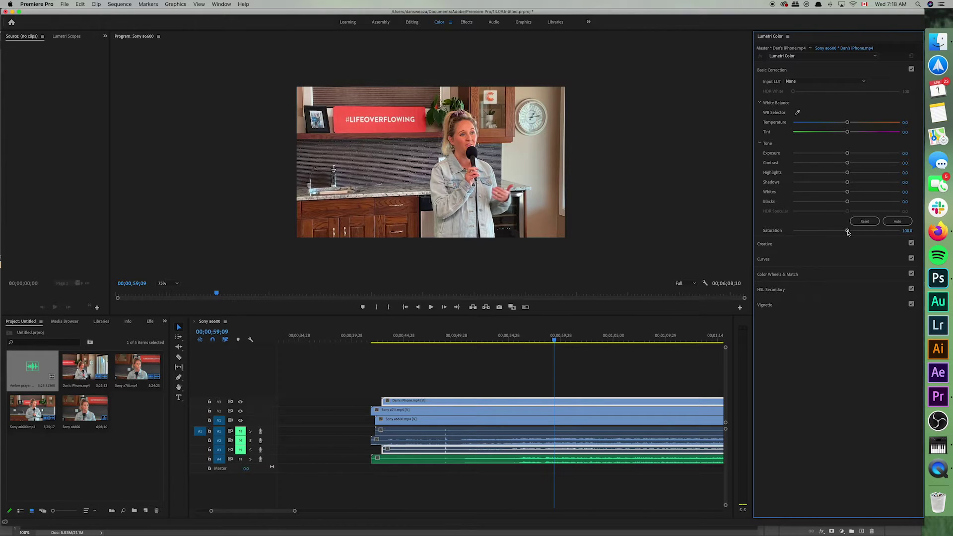
{"action": "left_click_drag", "start_coordinate": [848, 232], "coordinate": [844, 234]}
{"action": "mouse_move", "coordinate": [844, 234]}
{"action": "left_mouse_down"}
{"action": "mouse_move", "coordinate": [833, 235]}
{"action": "mouse_move", "coordinate": [844, 233]}
{"action": "left_mouse_up"}
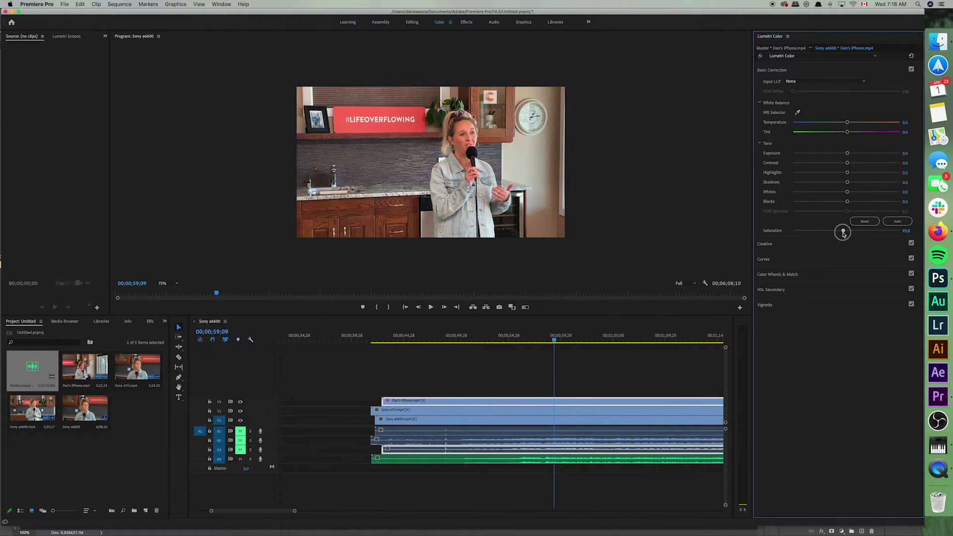
Toggle the V3 output repeatedly to compare the adjusted iPhone shot with the other angles.
{"action": "left_click", "coordinate": [240, 403]}
{"action": "left_click", "coordinate": [240, 403]}
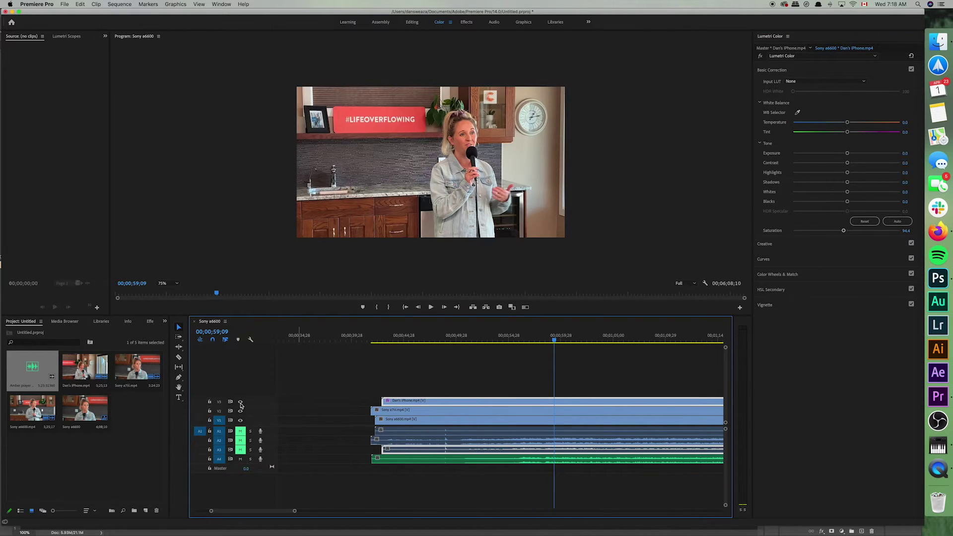
{"action": "left_click", "coordinate": [241, 404]}
{"action": "left_click", "coordinate": [241, 404]}
{"action": "left_click", "coordinate": [240, 403]}
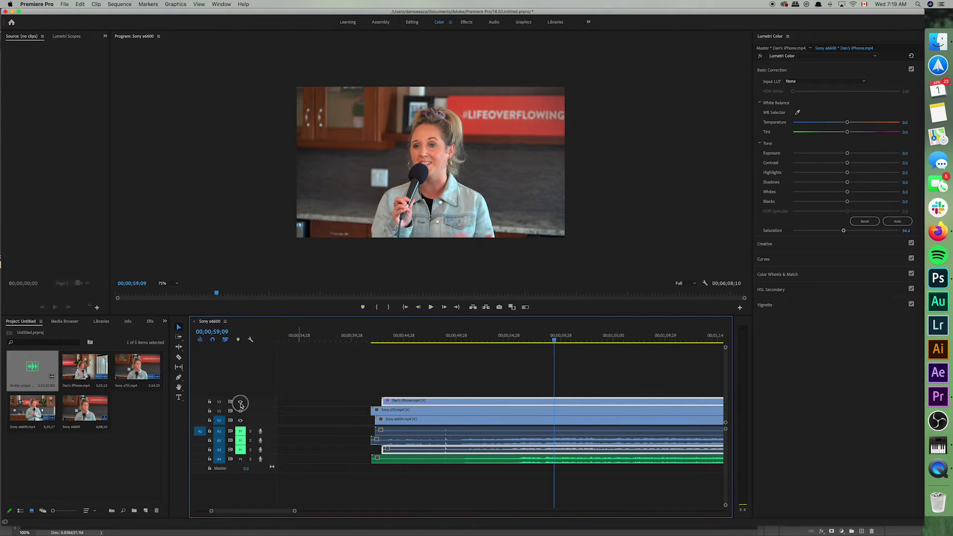
{"action": "left_click", "coordinate": [240, 403]}
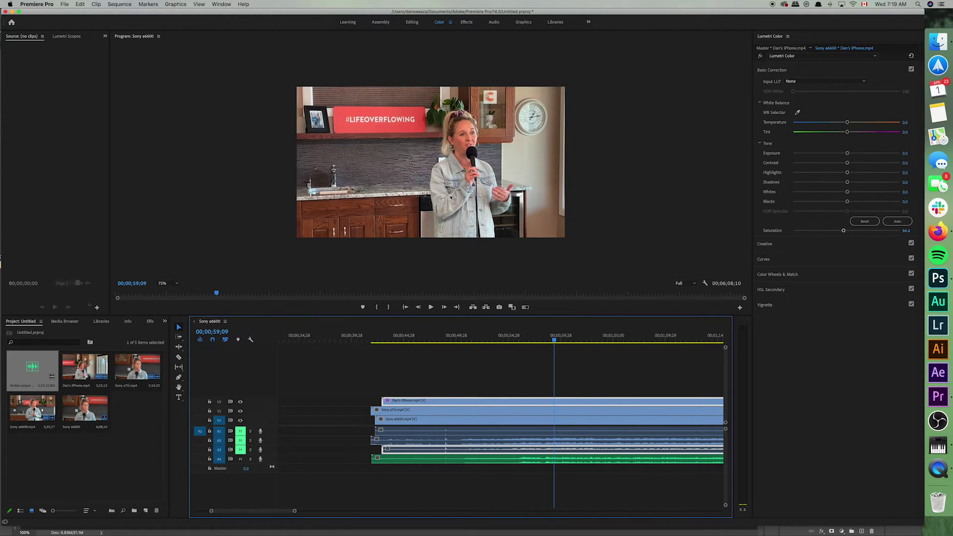
{"action": "left_click", "coordinate": [241, 402]}
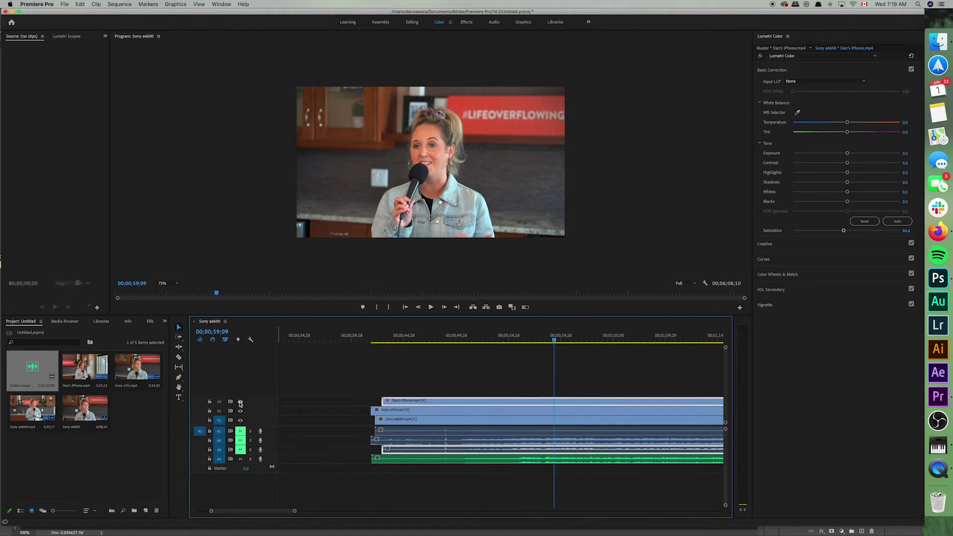
{"action": "left_click", "coordinate": [240, 402]}
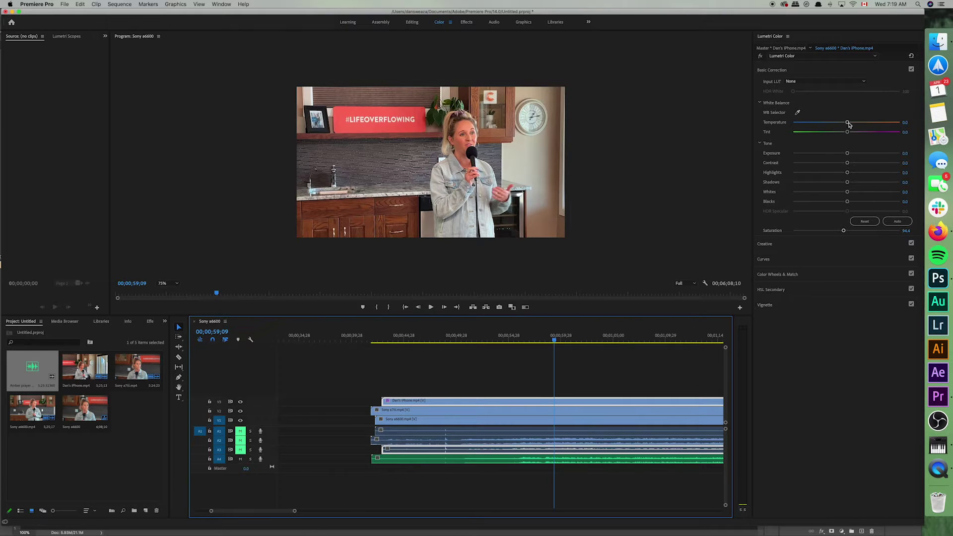
{"action": "left_click_drag", "start_coordinate": [849, 124], "coordinate": [845, 134]}
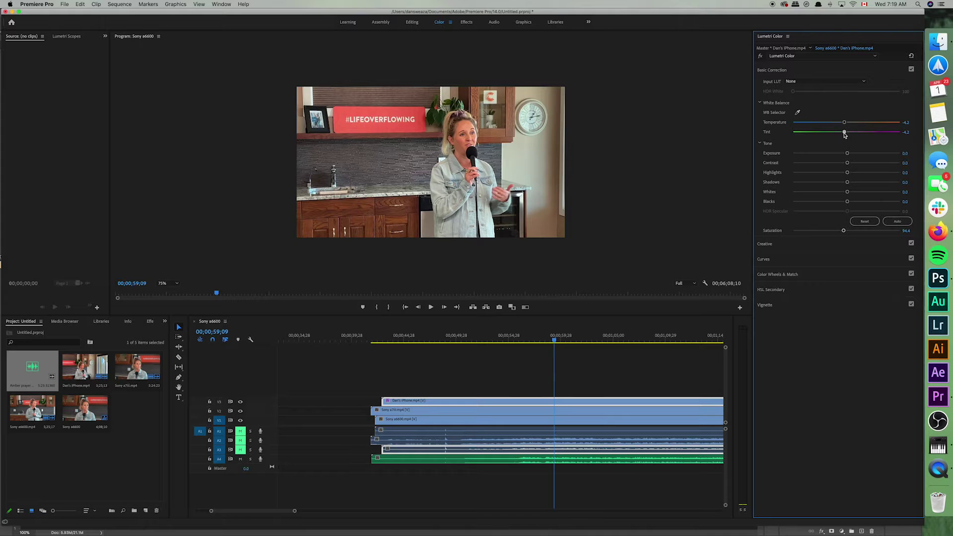
{"action": "left_click", "coordinate": [241, 403]}
{"action": "left_click", "coordinate": [241, 403]}
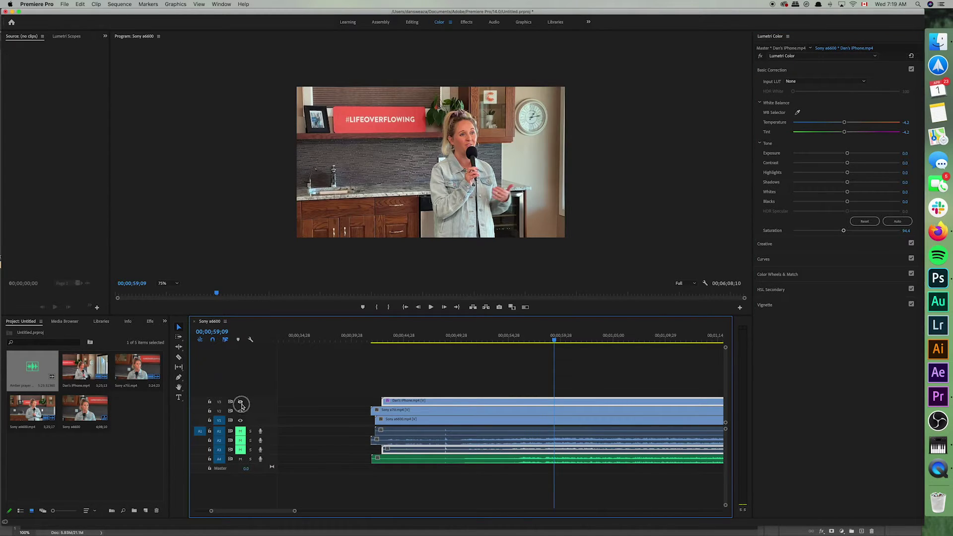
{"action": "left_click", "coordinate": [241, 403]}
{"action": "left_click", "coordinate": [241, 403]}
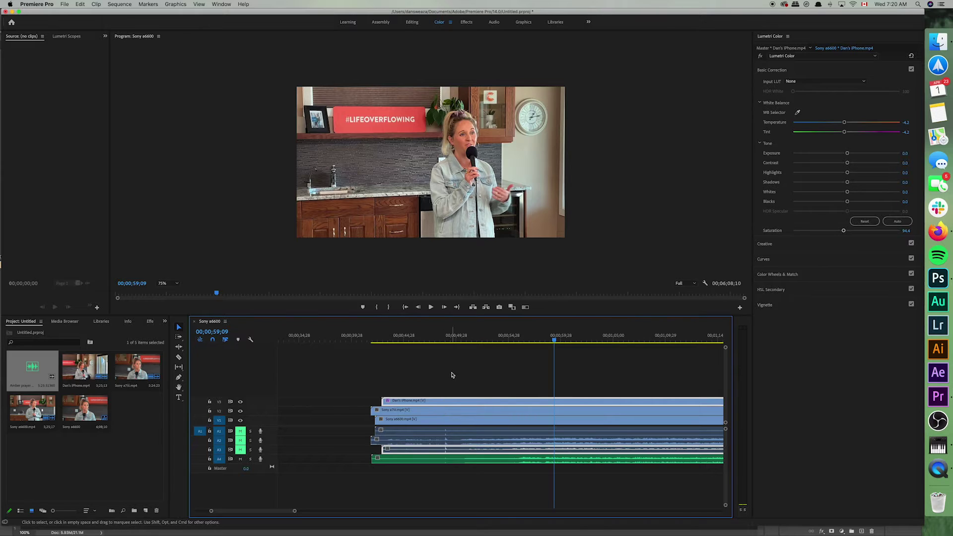
Select all three stacked camera clips and nest them under the default name 'Nested Sequence 01'.
{"action": "left_click", "coordinate": [432, 412], "text": "shift"}
{"action": "left_click", "coordinate": [430, 422], "text": "shift"}
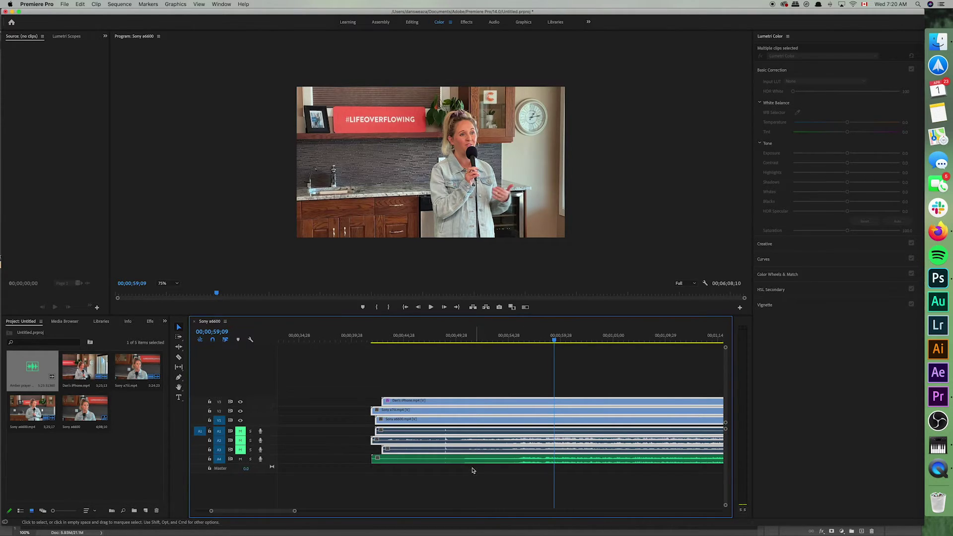
{"action": "right_click", "coordinate": [458, 404]}
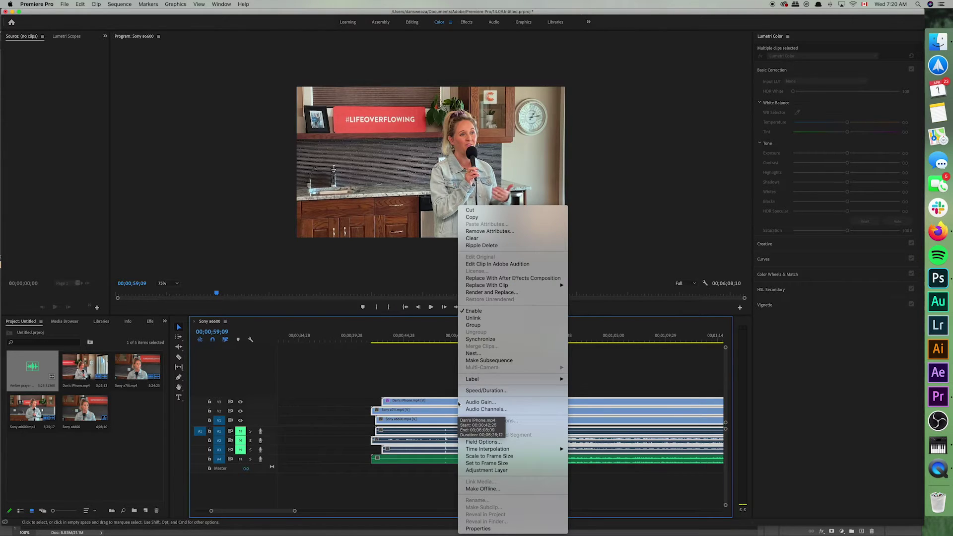
{"action": "left_click", "coordinate": [480, 355]}
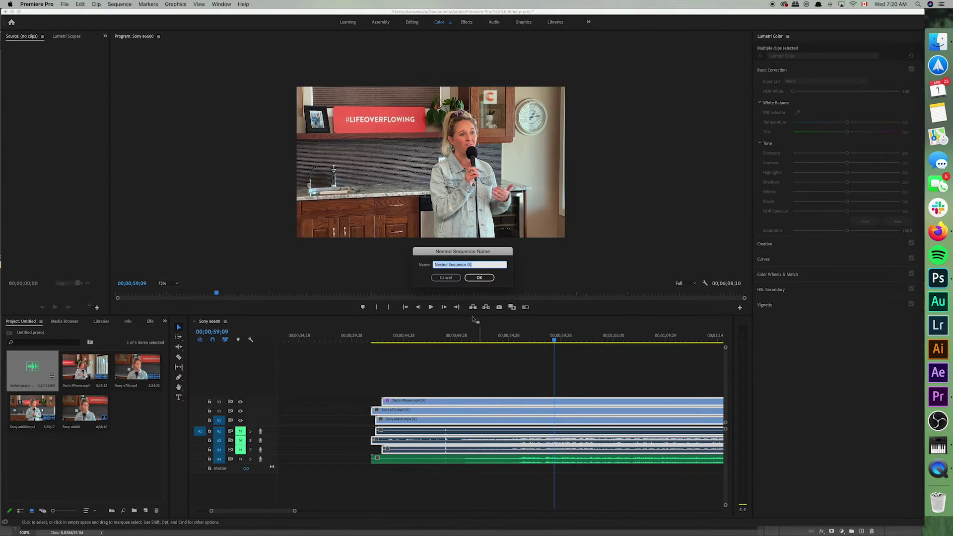
{"action": "left_click", "coordinate": [479, 278]}
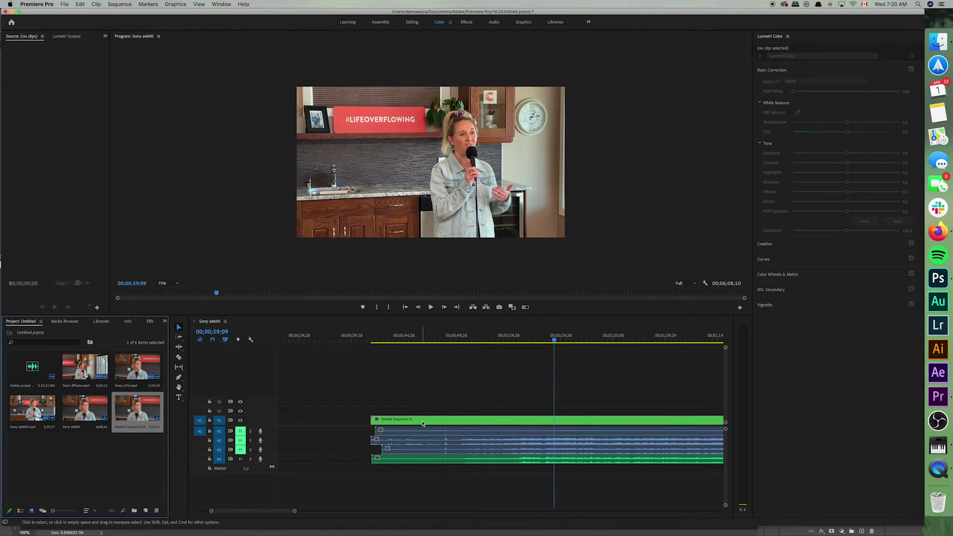
{"action": "right_click", "coordinate": [423, 422]}
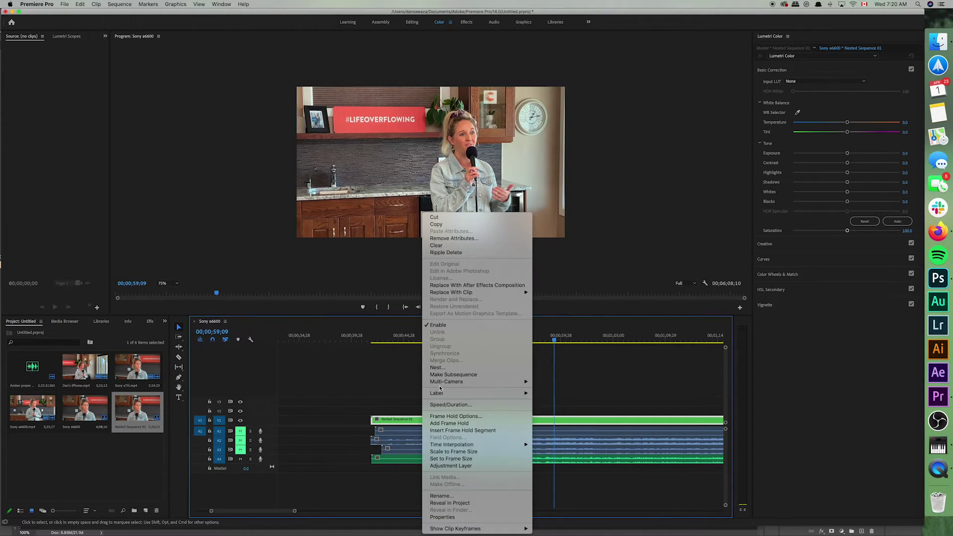
Enable Multi-Camera on the nested clip so it becomes [MC1] playing the Sony a6600 angle.
{"action": "mouse_move", "coordinate": [516, 382]}
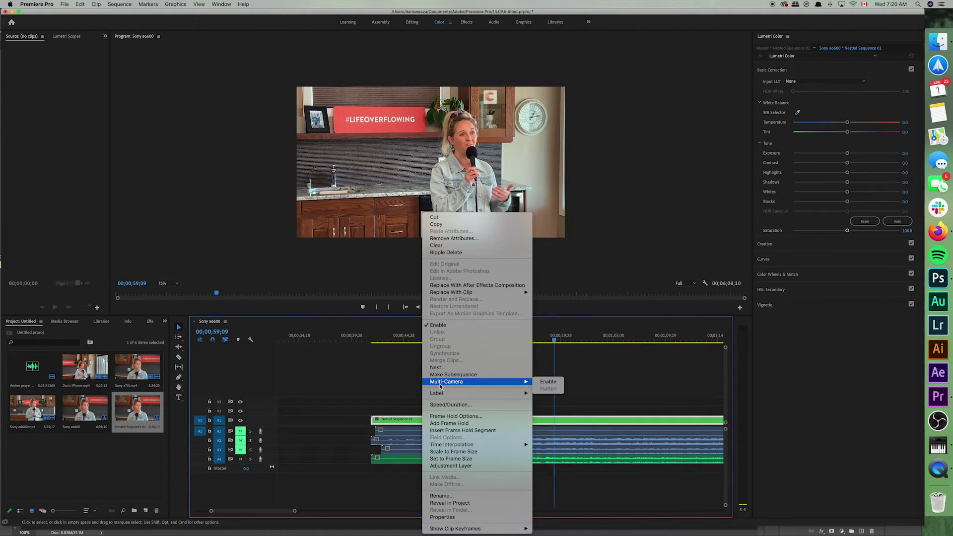
{"action": "left_click", "coordinate": [548, 383]}
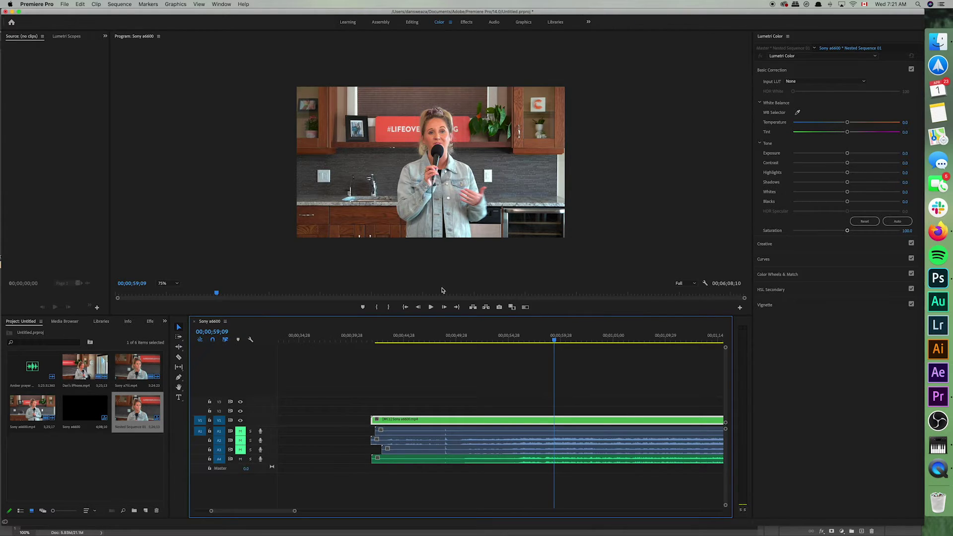
{"action": "left_click", "coordinate": [739, 309]}
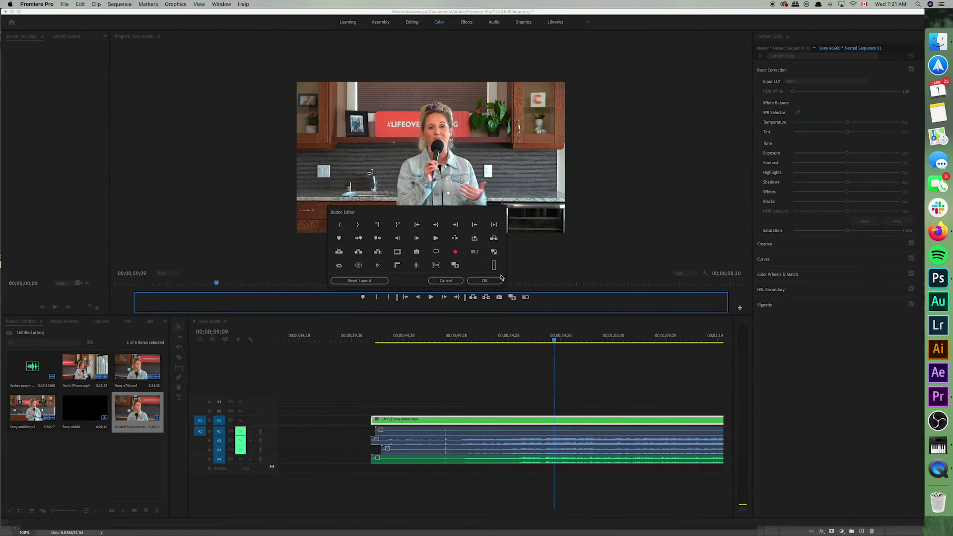
Cancel the Button Editor, turn on the Program monitor's multi-camera view, and start playback.
{"action": "left_click", "coordinate": [446, 281]}
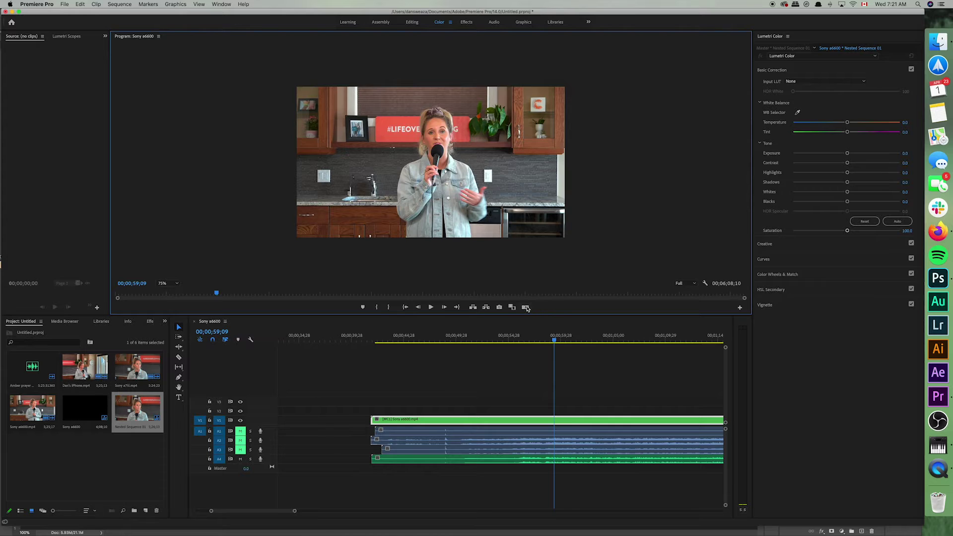
{"action": "left_click", "coordinate": [526, 308]}
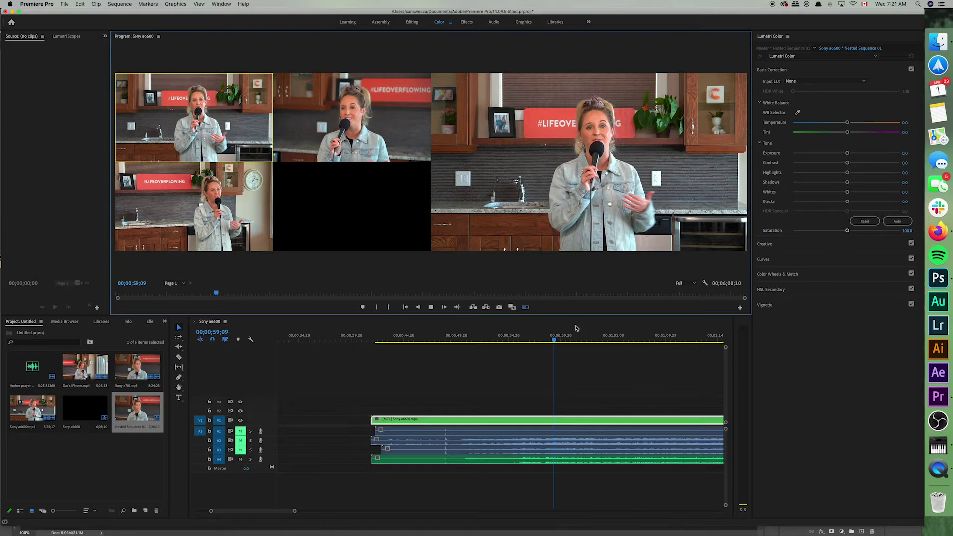
{"action": "key", "text": "space"}
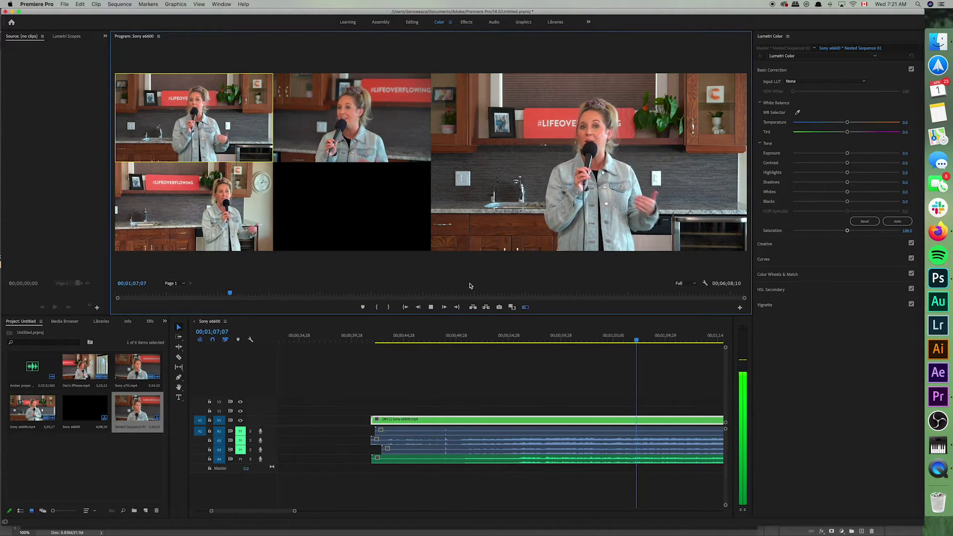
Stop playback and park the playhead at 00;00;59;15.
{"action": "key", "text": "space"}
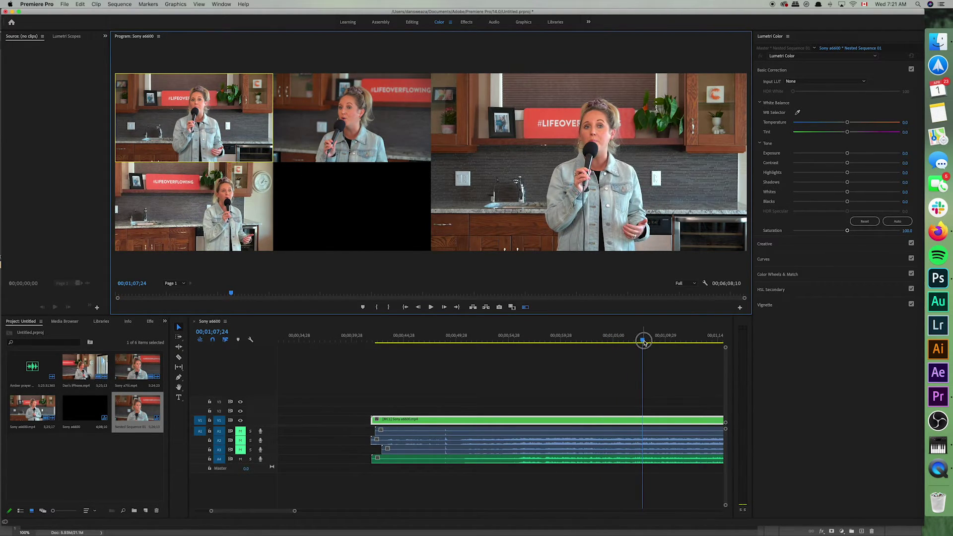
{"action": "left_click_drag", "start_coordinate": [644, 343], "coordinate": [526, 344]}
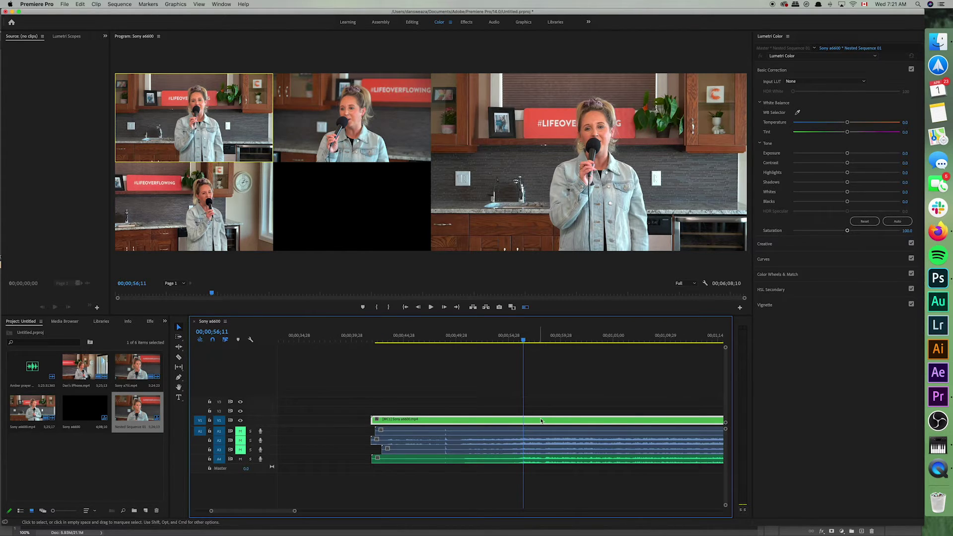
{"action": "left_click_drag", "start_coordinate": [295, 511], "coordinate": [413, 513]}
{"action": "scroll", "coordinate": [455, 464], "scroll_direction": "down", "scroll_amount": 2}
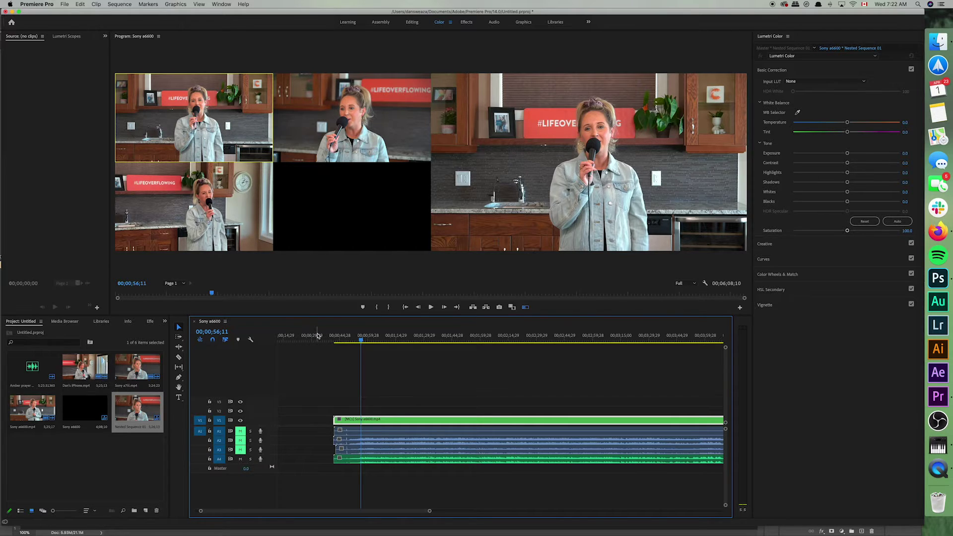
{"action": "left_click_drag", "start_coordinate": [361, 339], "coordinate": [367, 339]}
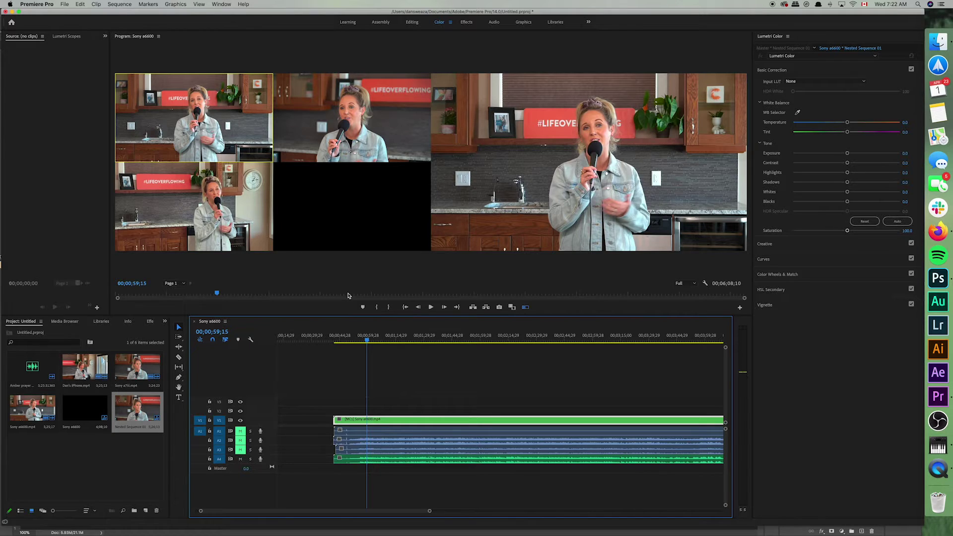
During playback, cut live to angle 2, then angle 3, then angle 1, and stop to commit.
{"action": "key", "text": "space"}
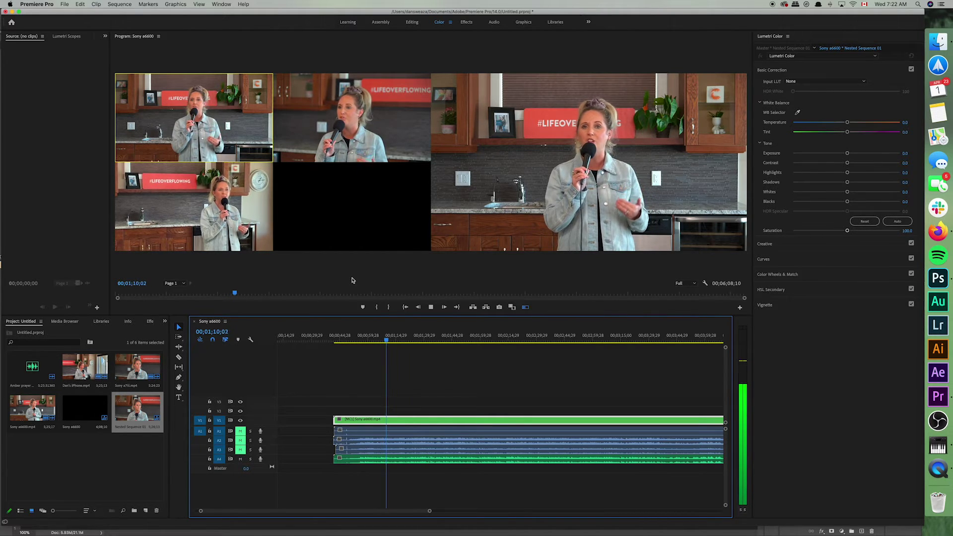
{"action": "key", "text": "2"}
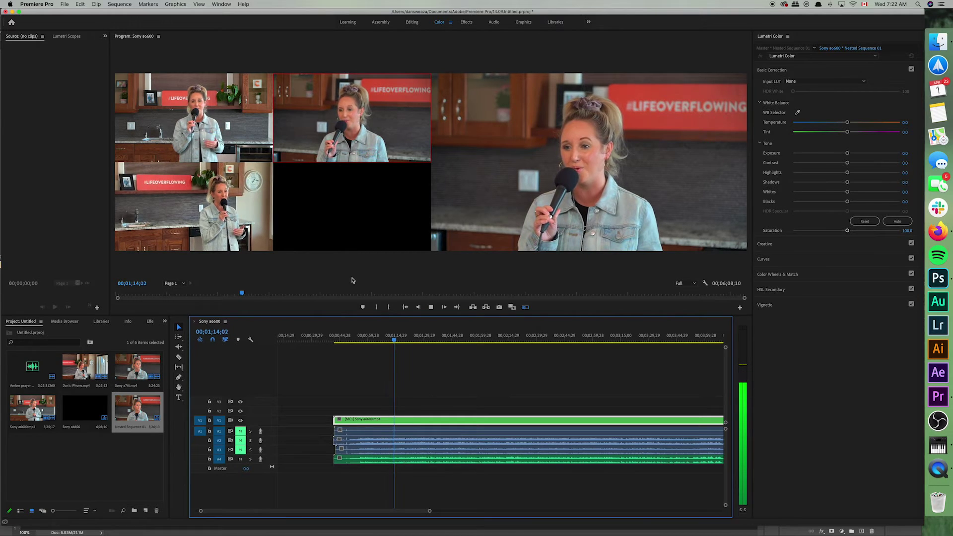
{"action": "left_click", "coordinate": [229, 205]}
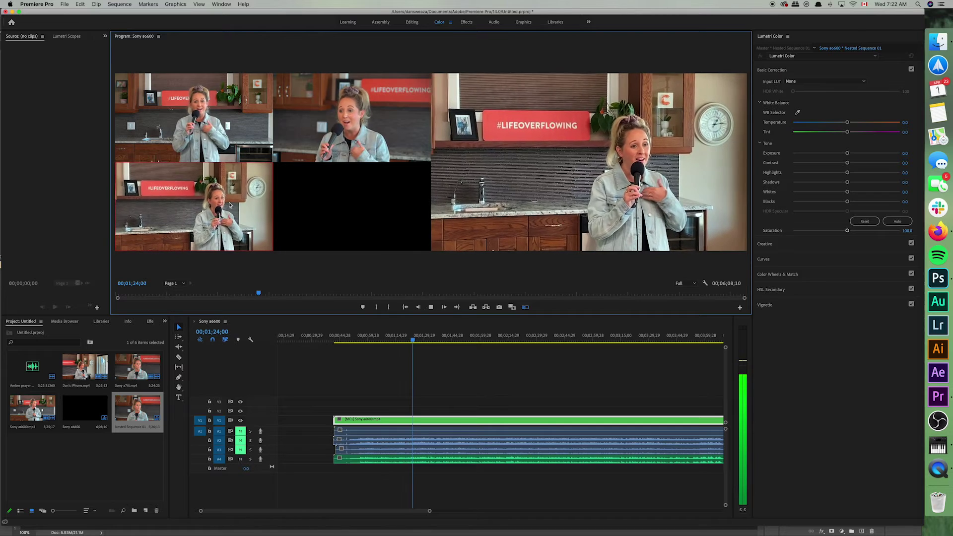
{"action": "left_click", "coordinate": [230, 126]}
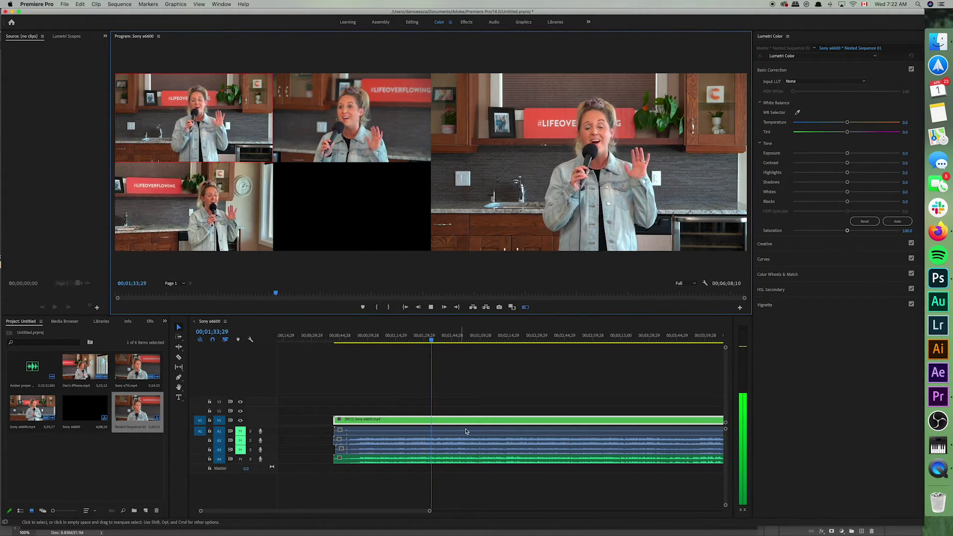
{"action": "left_click", "coordinate": [431, 307]}
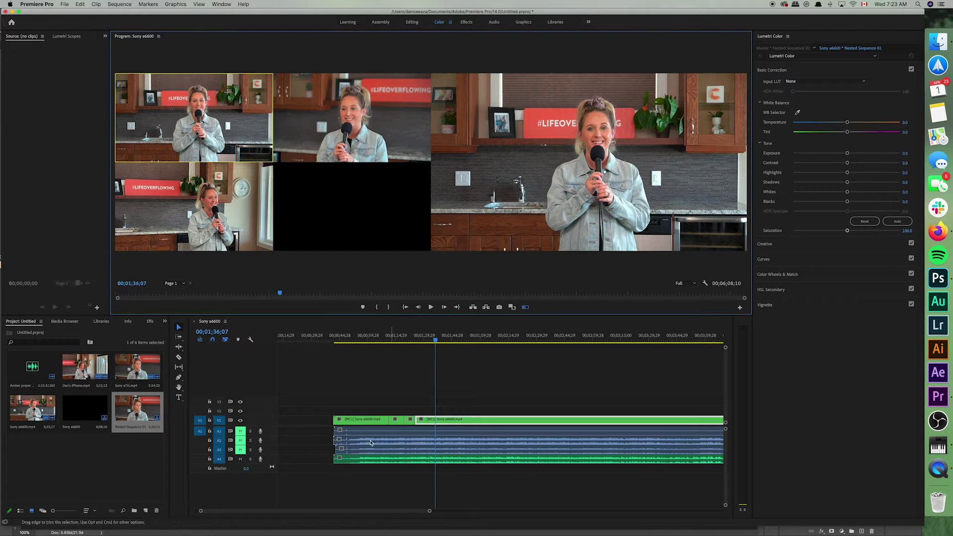
{"action": "left_click_drag", "start_coordinate": [199, 512], "coordinate": [251, 510]}
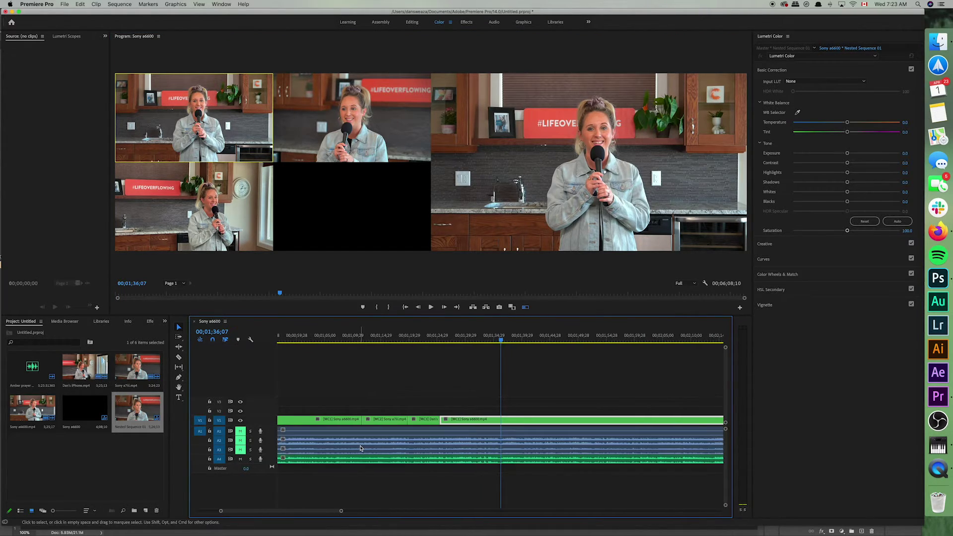
{"action": "scroll", "coordinate": [361, 448], "scroll_direction": "left", "scroll_amount": 1}
{"action": "scroll", "coordinate": [362, 449], "scroll_direction": "left", "scroll_amount": 1}
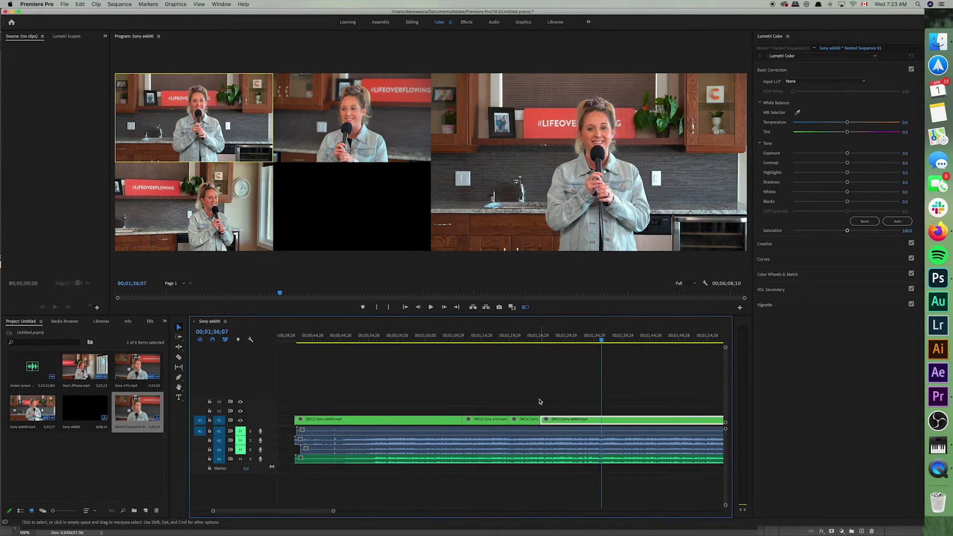
{"action": "left_click", "coordinate": [523, 421]}
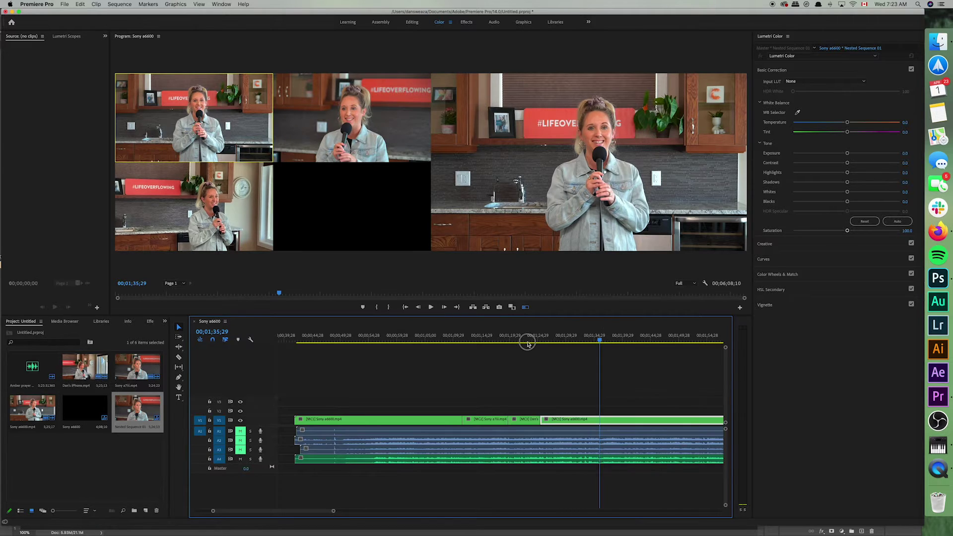
{"action": "left_click", "coordinate": [452, 339]}
{"action": "key", "text": "space"}
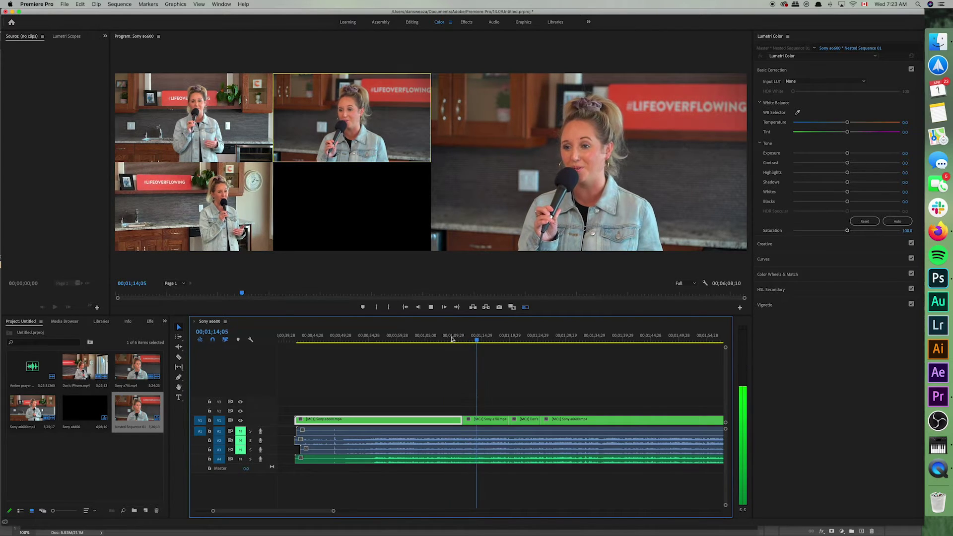
{"action": "key", "text": "space"}
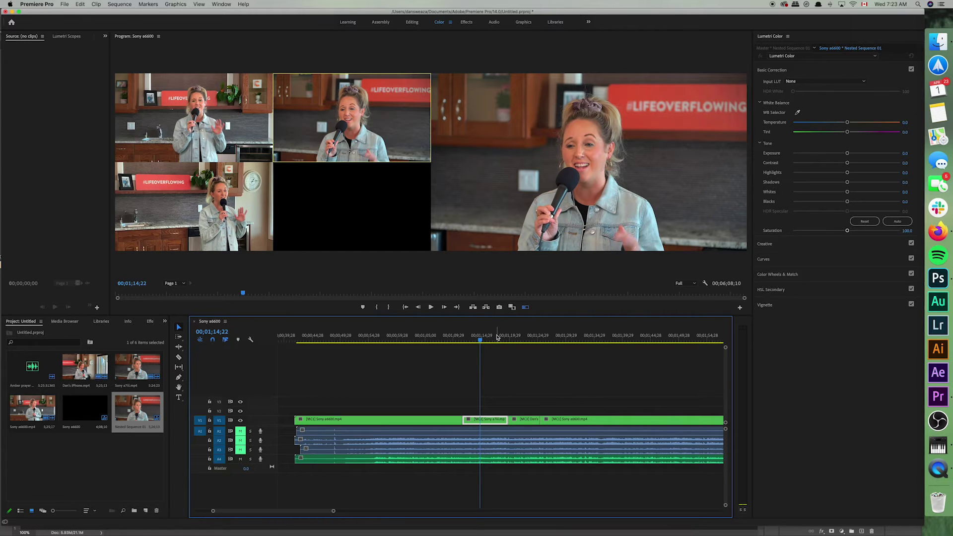
{"action": "left_click", "coordinate": [456, 339]}
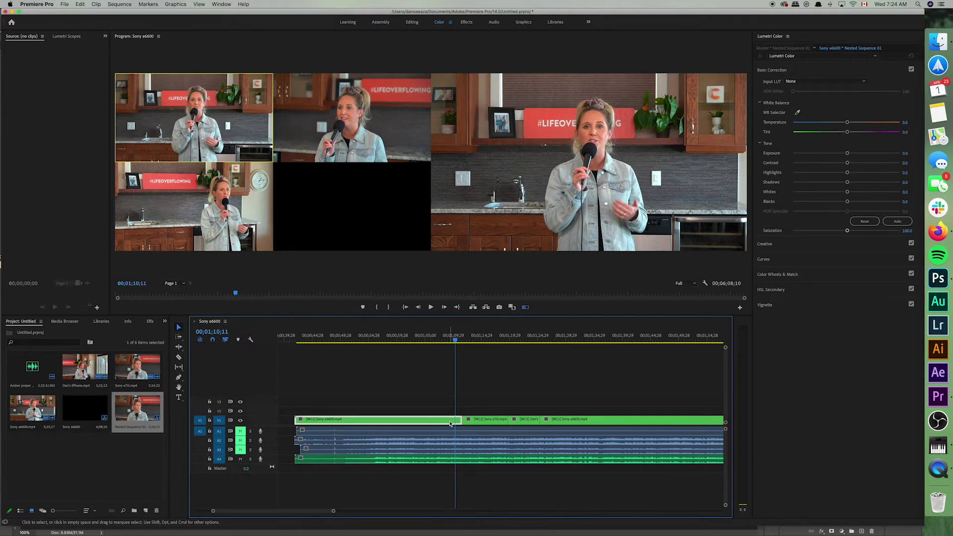
Swap the [MC2] Sony a7iii segment under the playhead to camera angle 3.
{"action": "left_click", "coordinate": [474, 421]}
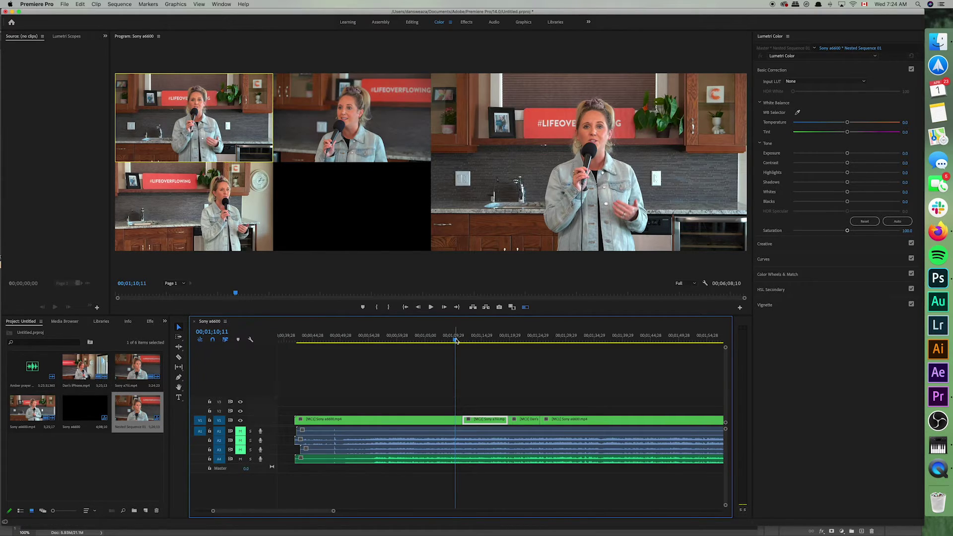
{"action": "left_click_drag", "start_coordinate": [428, 341], "coordinate": [476, 344]}
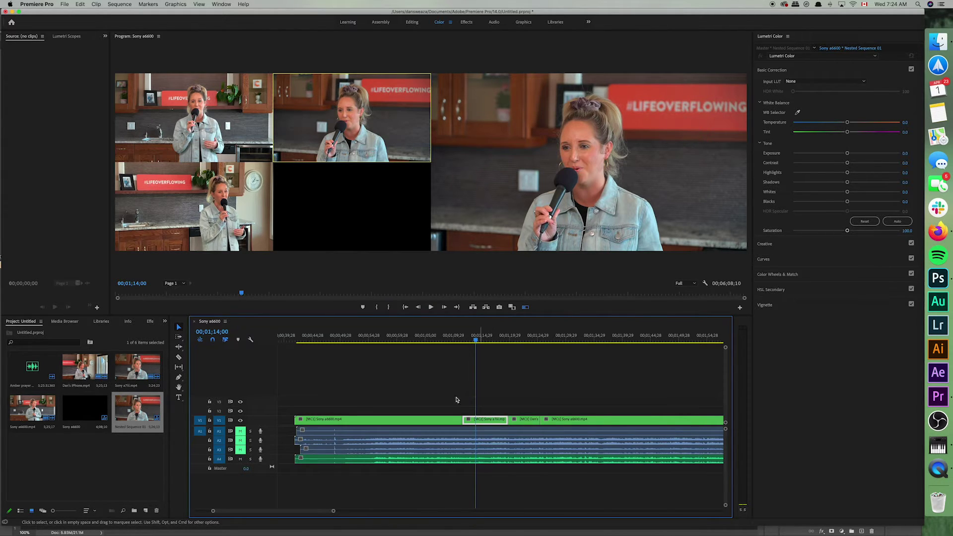
{"action": "key", "text": "3"}
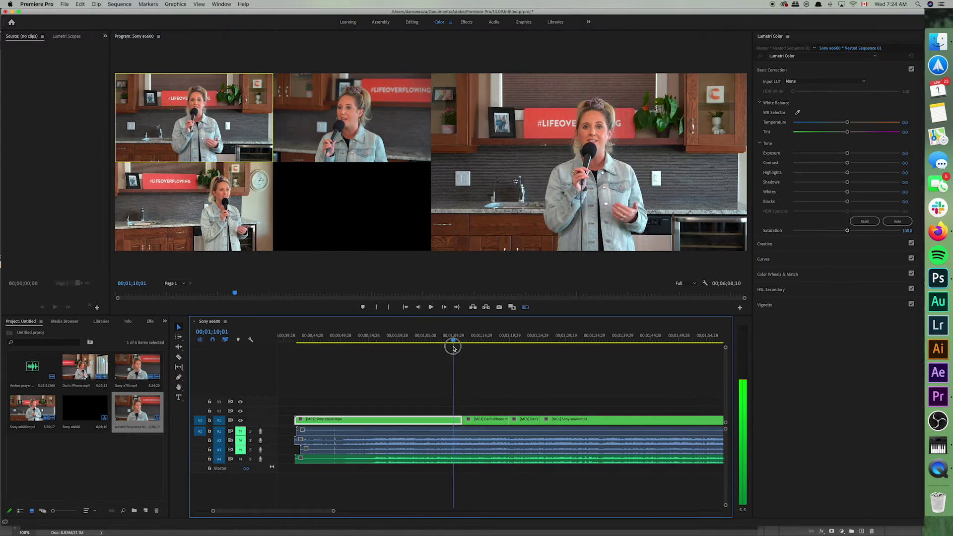
Cut live to camera 3 during playback, then move the playhead to 00;01;15;26.
{"action": "key", "text": "space"}
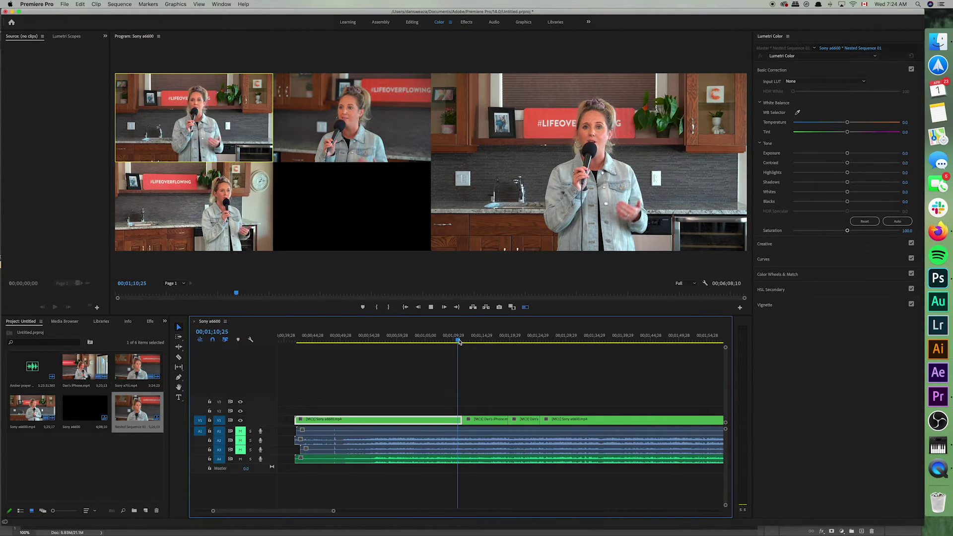
{"action": "key", "text": "3"}
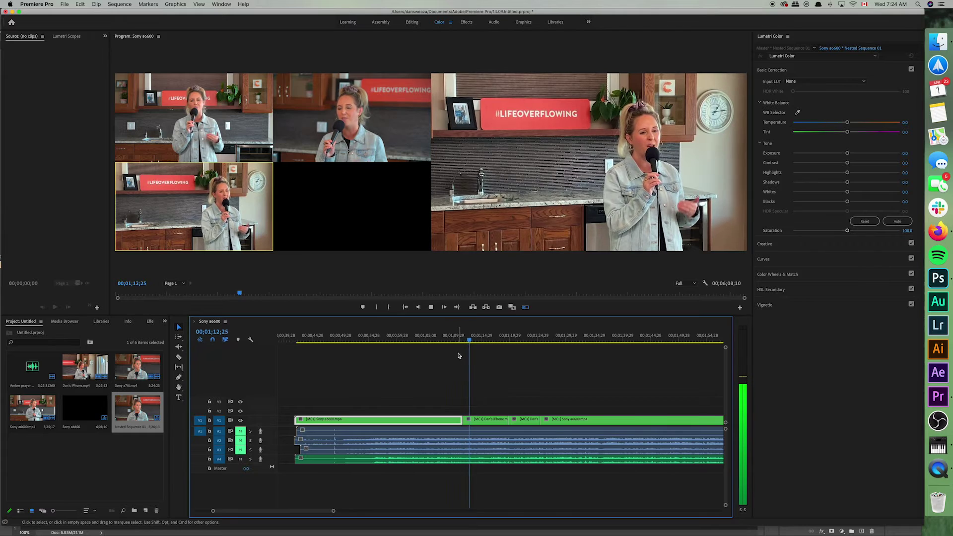
{"action": "key", "text": "space"}
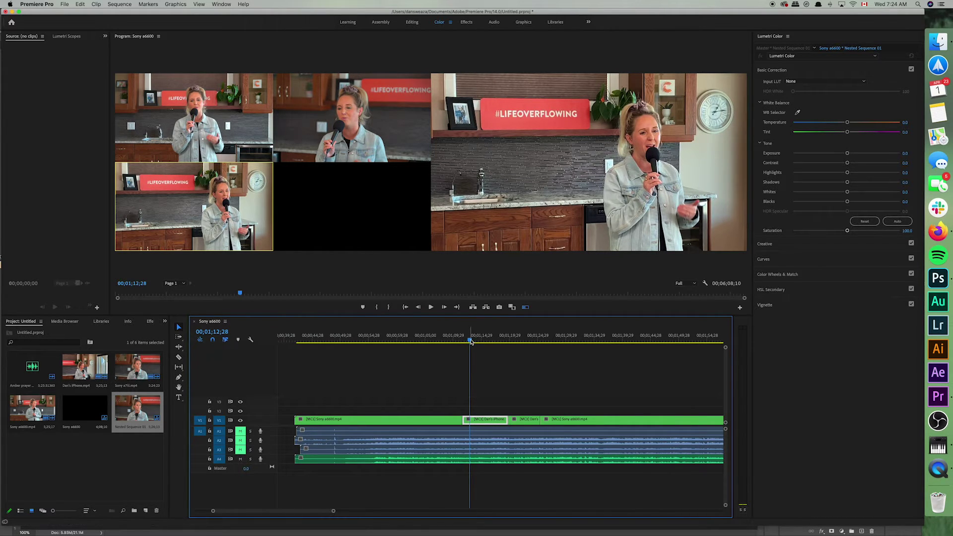
{"action": "left_click_drag", "start_coordinate": [471, 339], "coordinate": [487, 340]}
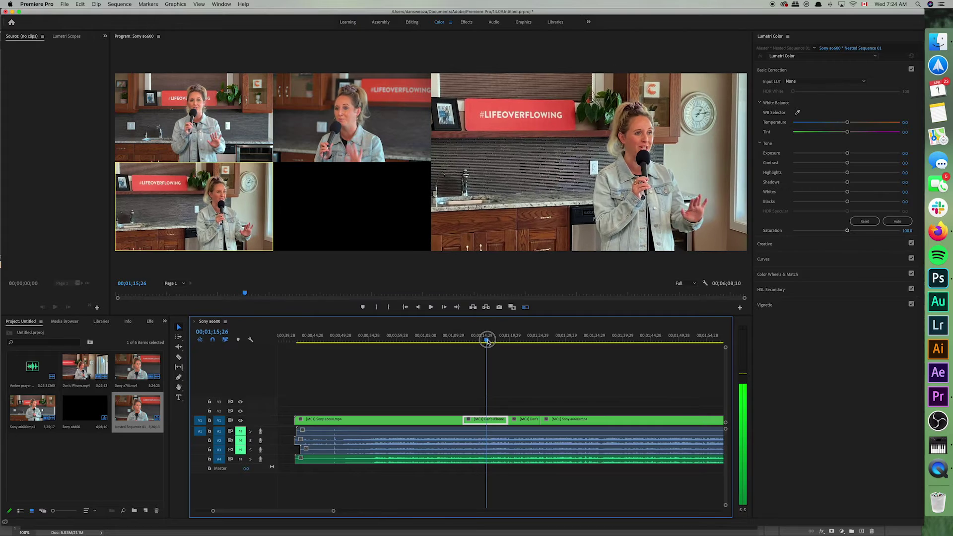
Razor-split the MC3 clip at the playhead and return to the Selection tool.
{"action": "left_click", "coordinate": [180, 358]}
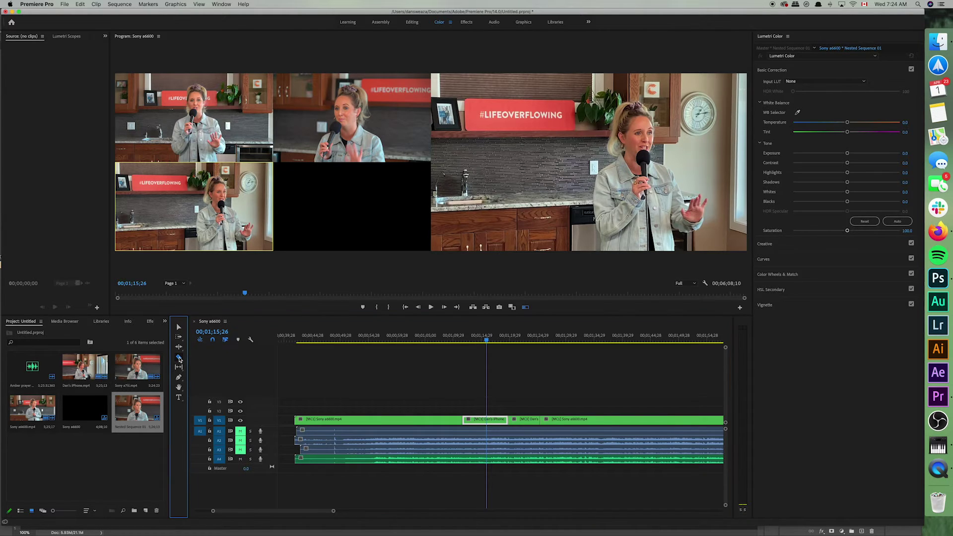
{"action": "left_click", "coordinate": [486, 420]}
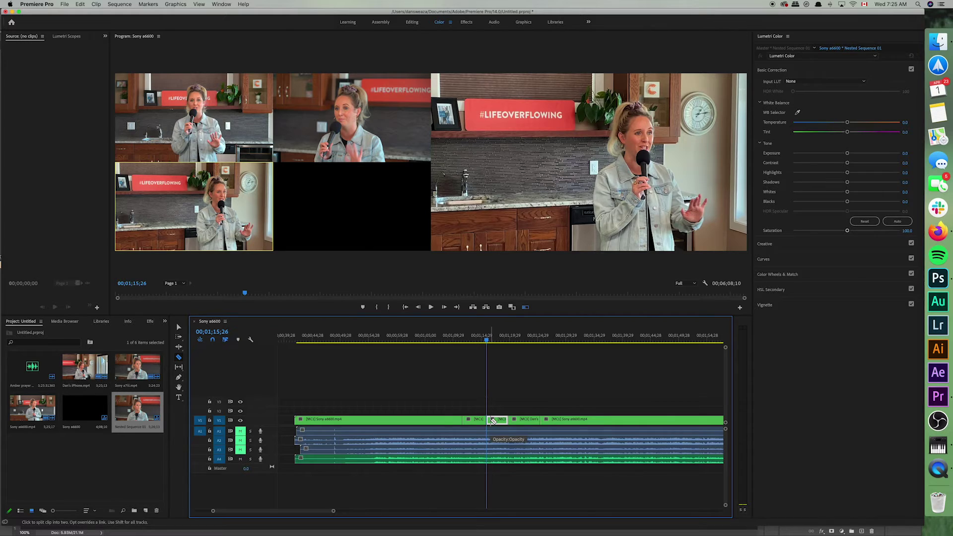
{"action": "left_click", "coordinate": [177, 327]}
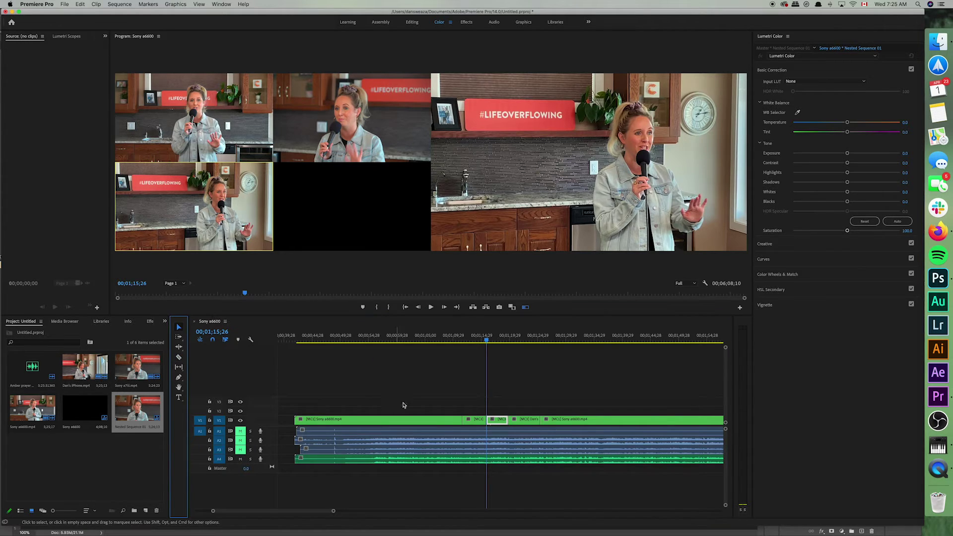
{"action": "left_click", "coordinate": [494, 420]}
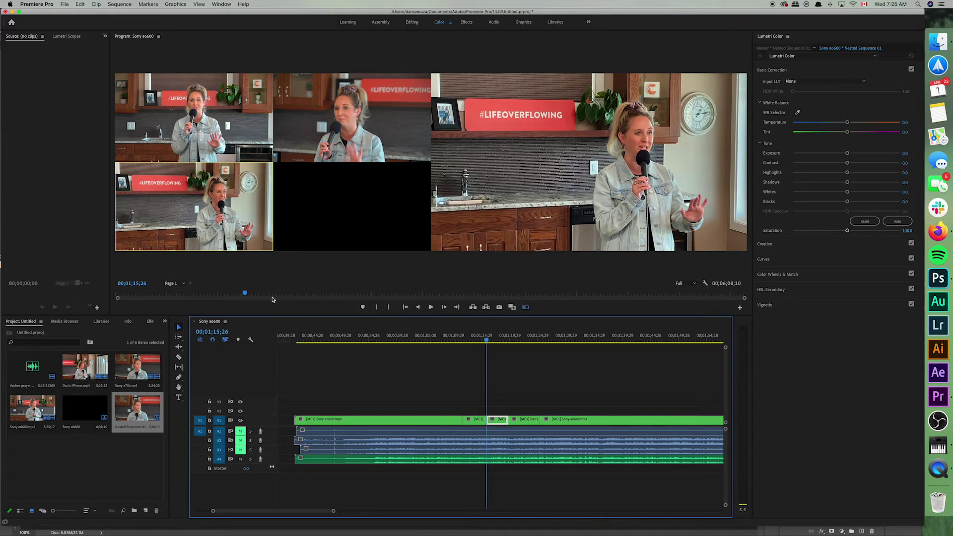
Try angles 2, top-left and bottom-left on the short segment, ending at 00;01;11;09.
{"action": "key", "text": "2"}
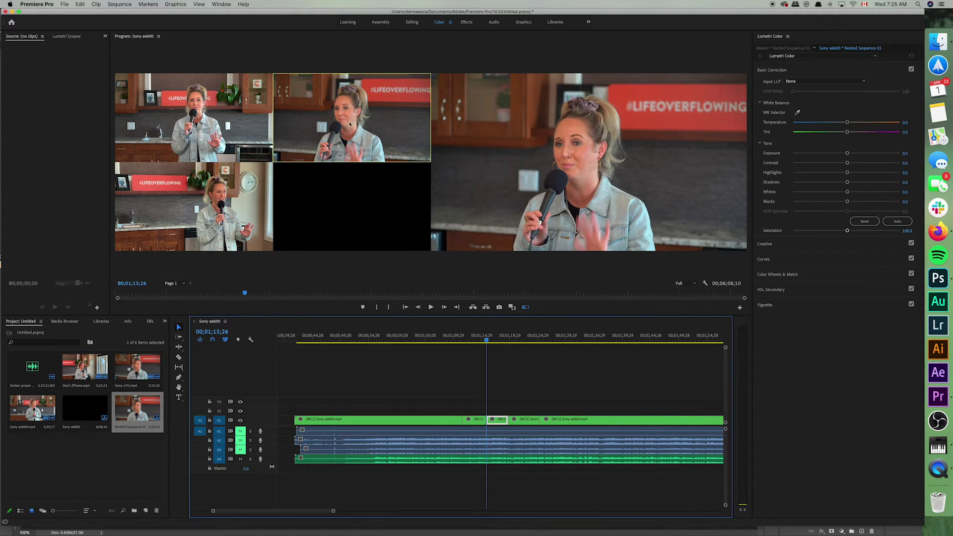
{"action": "mouse_move", "coordinate": [486, 341]}
{"action": "left_mouse_down"}
{"action": "mouse_move", "coordinate": [457, 344]}
{"action": "mouse_move", "coordinate": [493, 345]}
{"action": "left_mouse_up"}
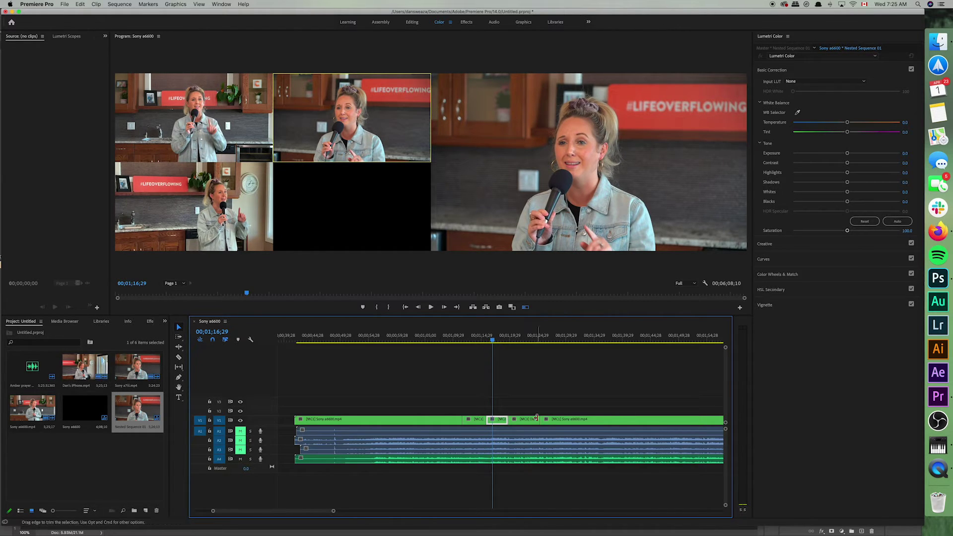
{"action": "left_click", "coordinate": [228, 109]}
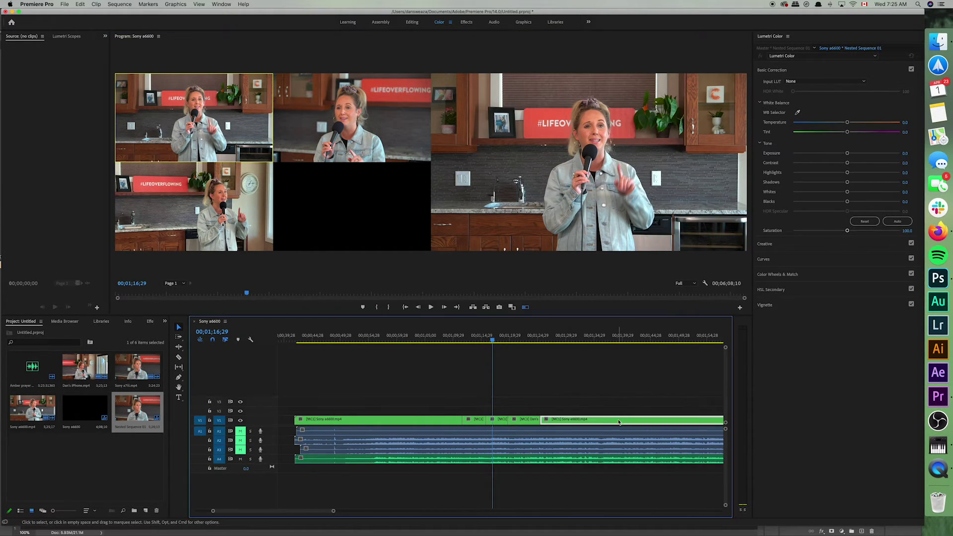
{"action": "left_click", "coordinate": [234, 205]}
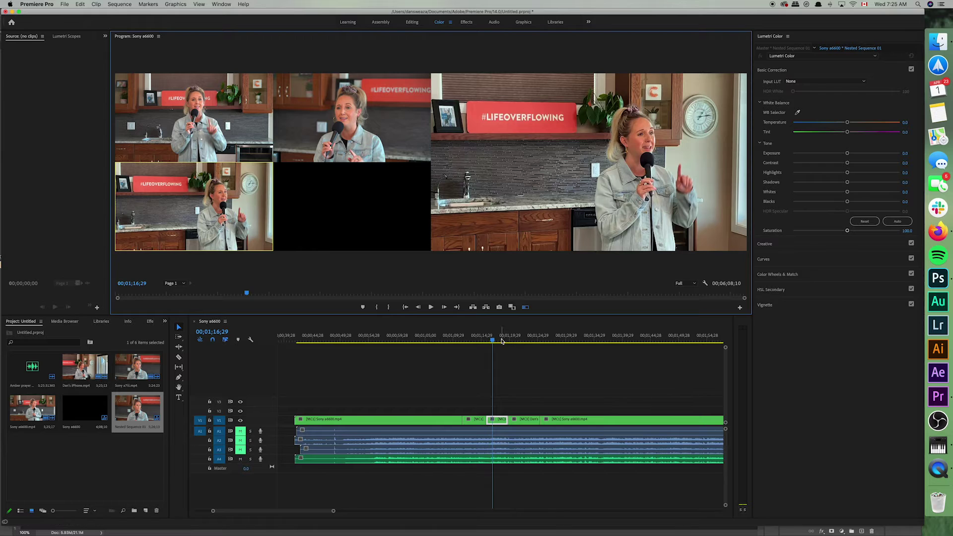
{"action": "left_click_drag", "start_coordinate": [493, 342], "coordinate": [462, 346]}
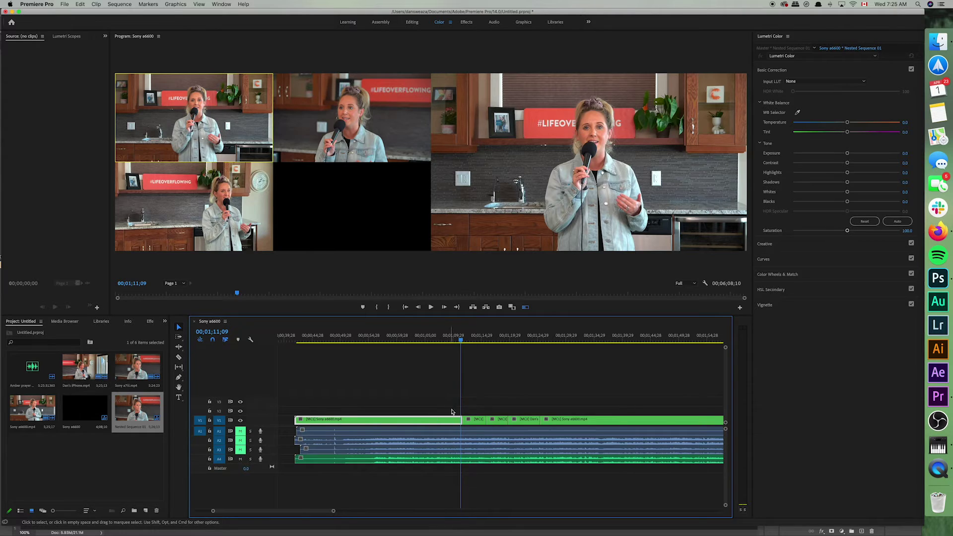
Move the playhead back to 00;01;10;07 and activate the Rolling Edit tool.
{"action": "left_click_drag", "start_coordinate": [461, 343], "coordinate": [454, 343]}
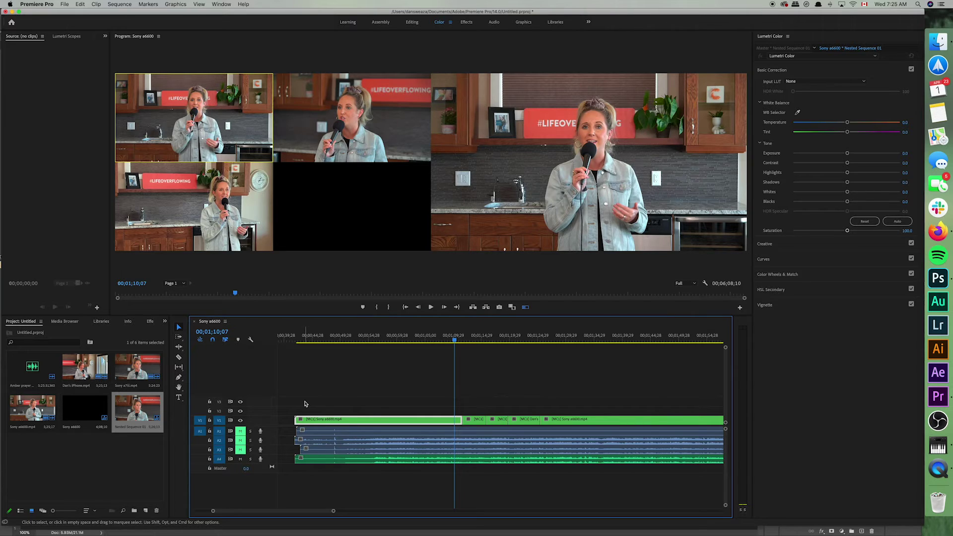
{"action": "key", "text": "n"}
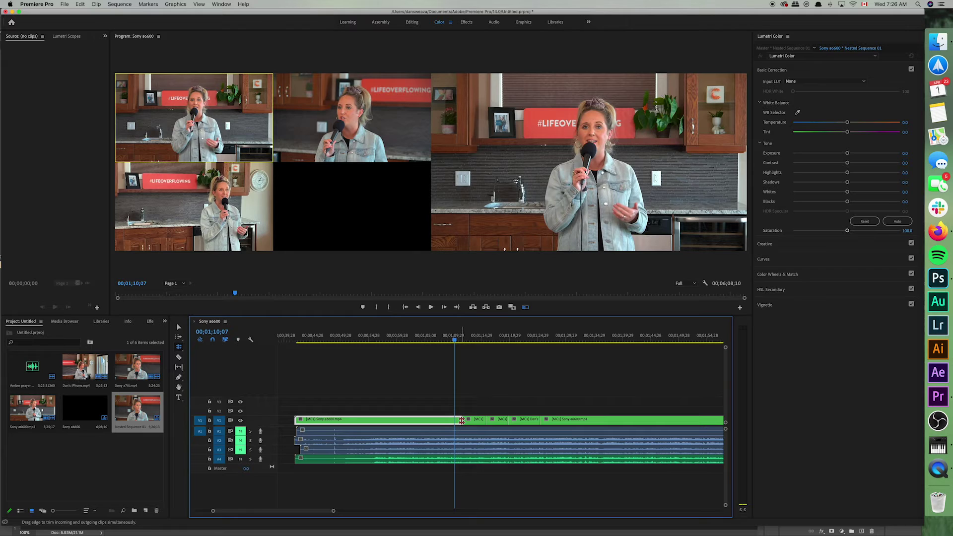
Cut live to the bottom-left angle around 00;01;11, then roll the MC1-to-MC3 cut slightly later.
{"action": "left_click", "coordinate": [459, 342]}
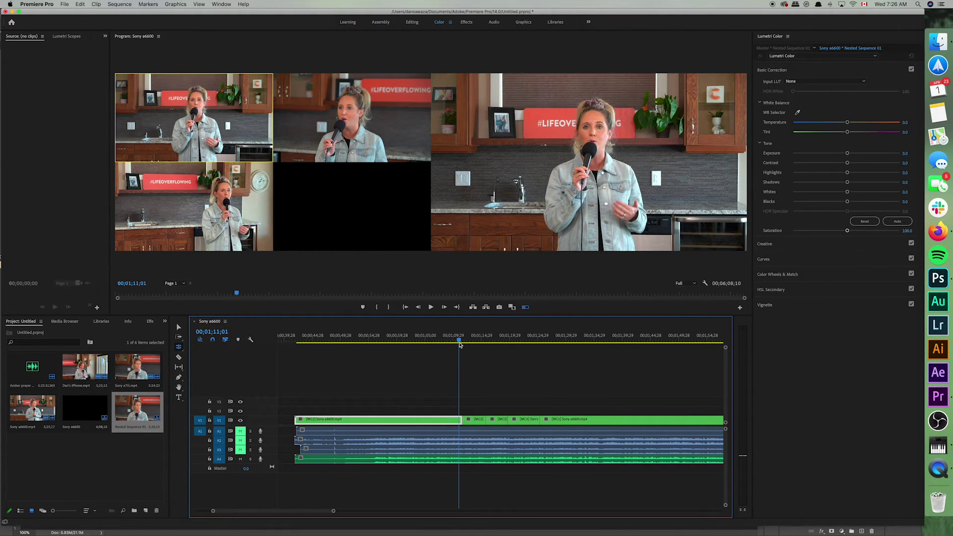
{"action": "key", "text": "space"}
{"action": "key", "text": "3"}
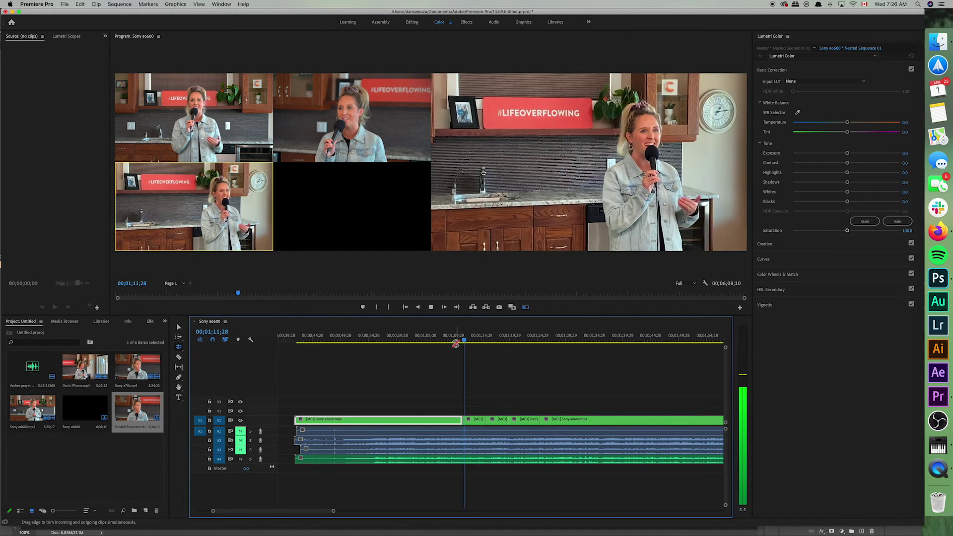
{"action": "key", "text": "space"}
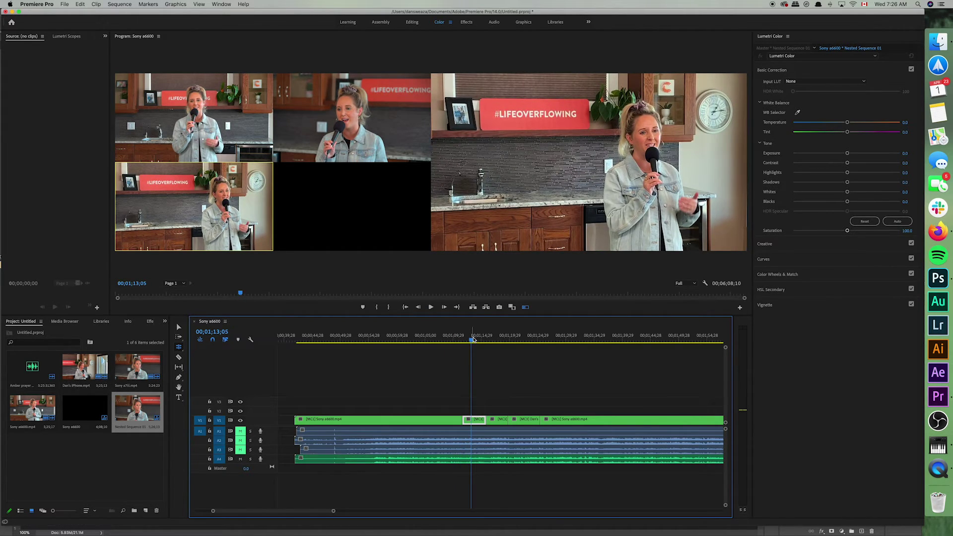
{"action": "left_click_drag", "start_coordinate": [470, 342], "coordinate": [462, 346]}
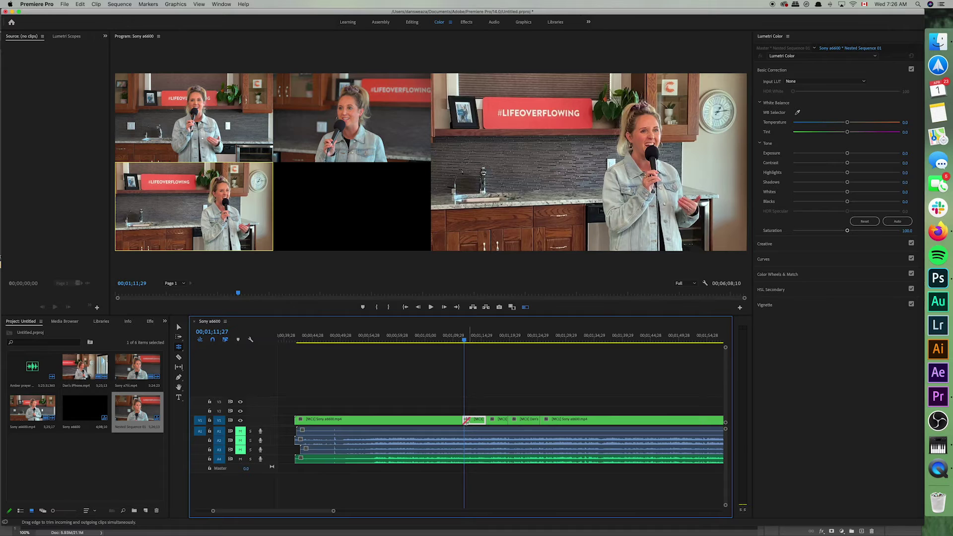
{"action": "left_click_drag", "start_coordinate": [461, 421], "coordinate": [466, 420]}
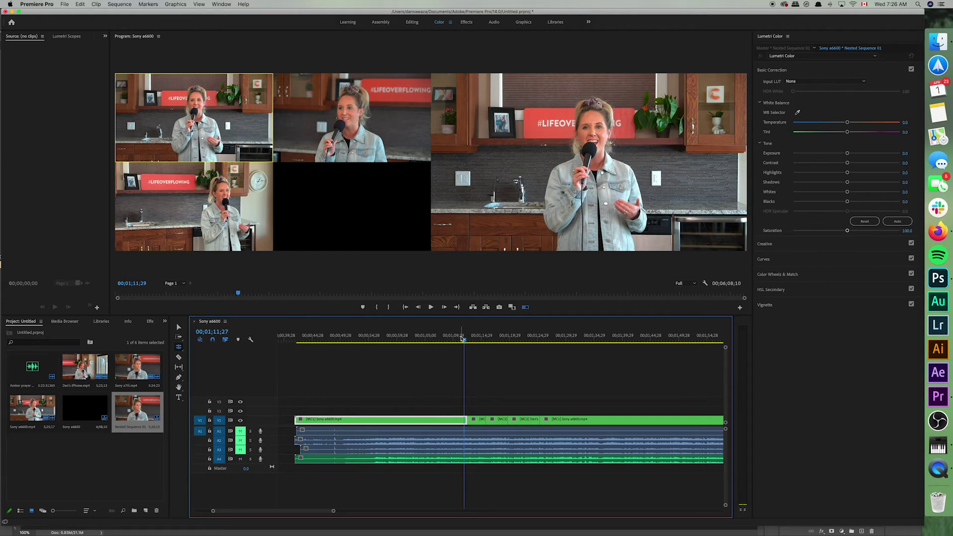
Review from 00;01;07;24, recut to camera 3, and roll the MC1/MC3 edit earlier to about 00;01;03;17.
{"action": "left_click_drag", "start_coordinate": [464, 342], "coordinate": [441, 341]}
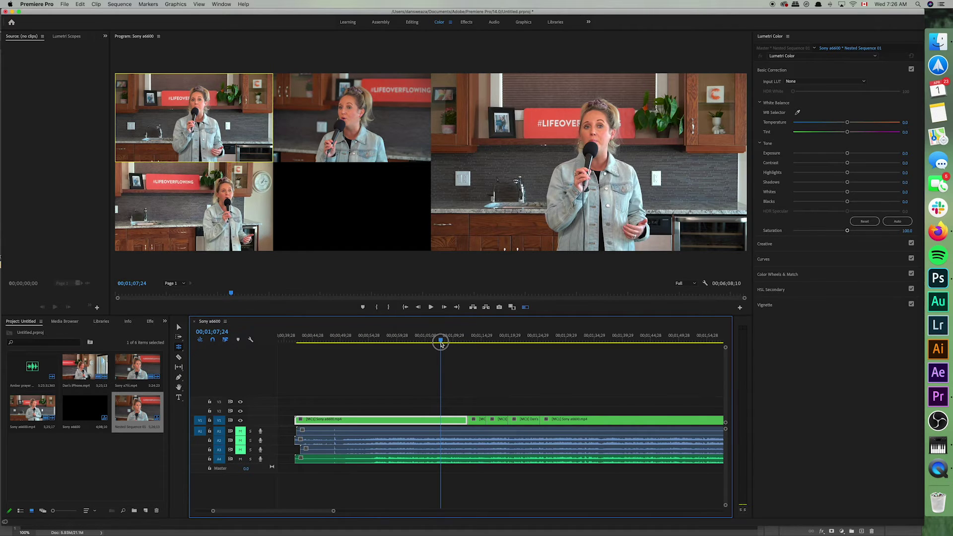
{"action": "key", "text": "space"}
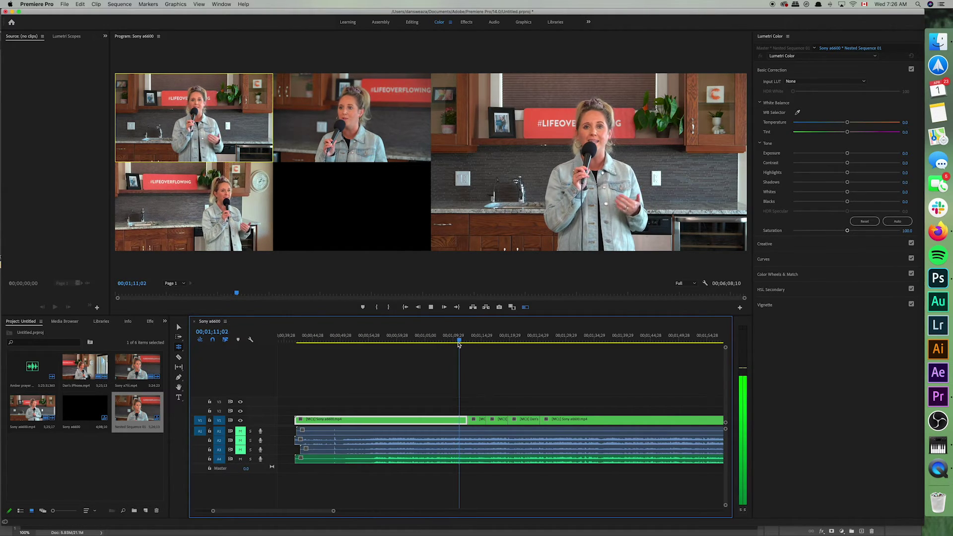
{"action": "key", "text": "space"}
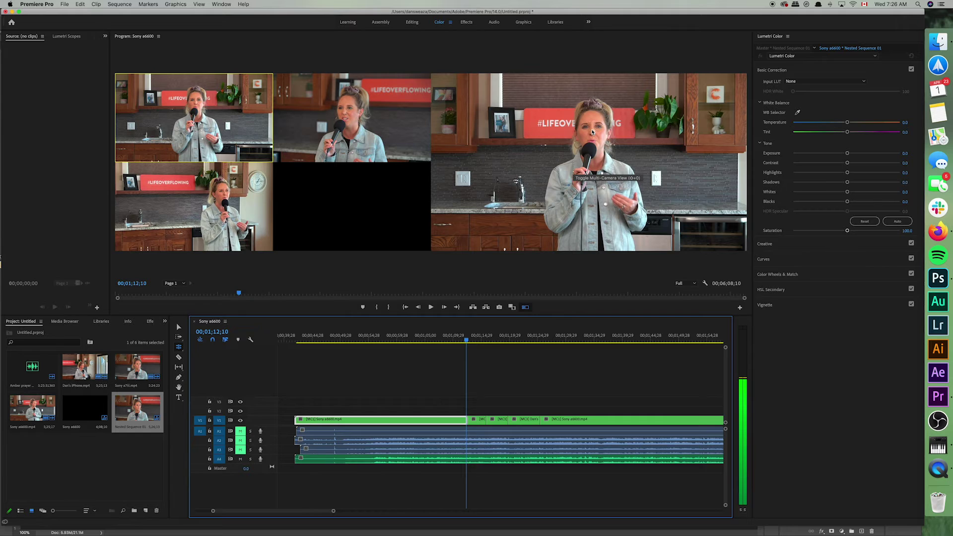
{"action": "key", "text": "space"}
{"action": "key", "text": "3"}
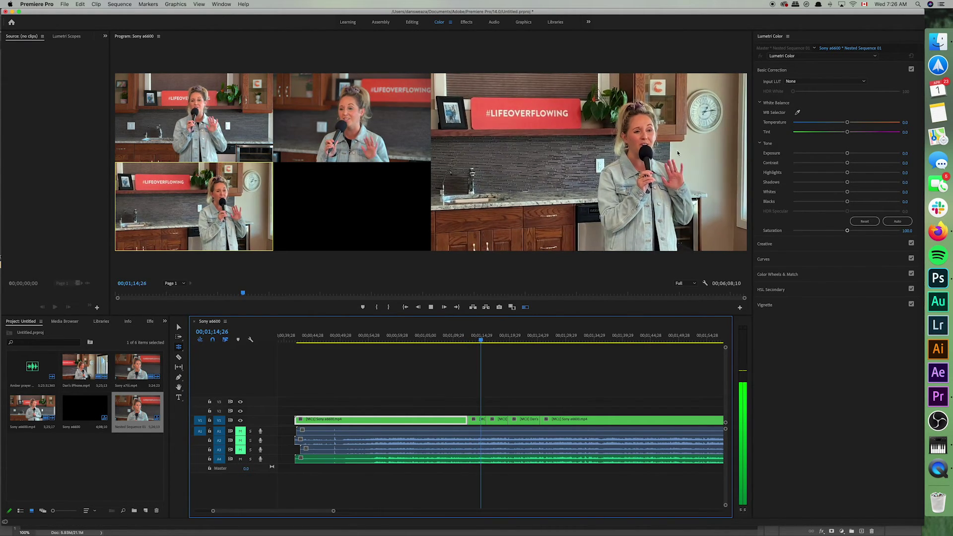
{"action": "key", "text": "space"}
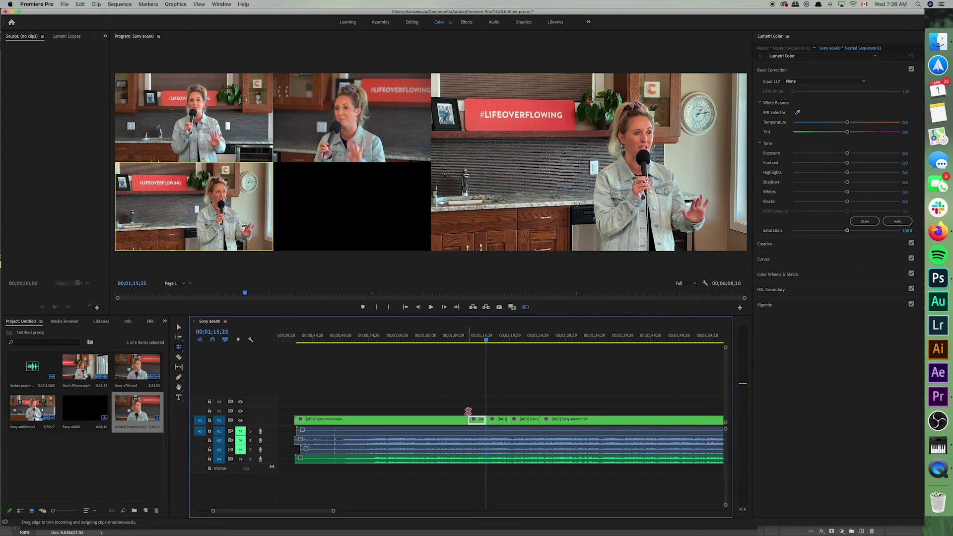
{"action": "left_click_drag", "start_coordinate": [468, 411], "coordinate": [417, 411]}
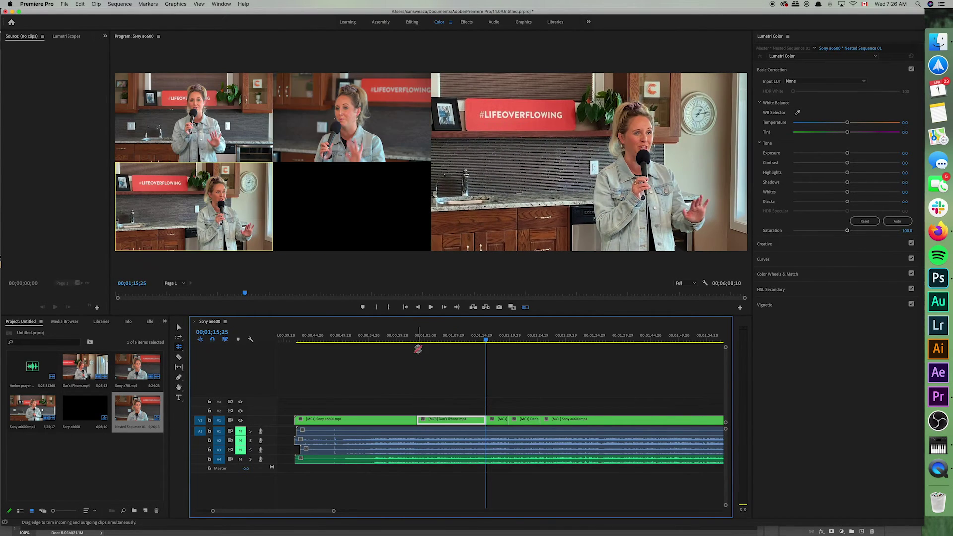
{"action": "key", "text": "Up"}
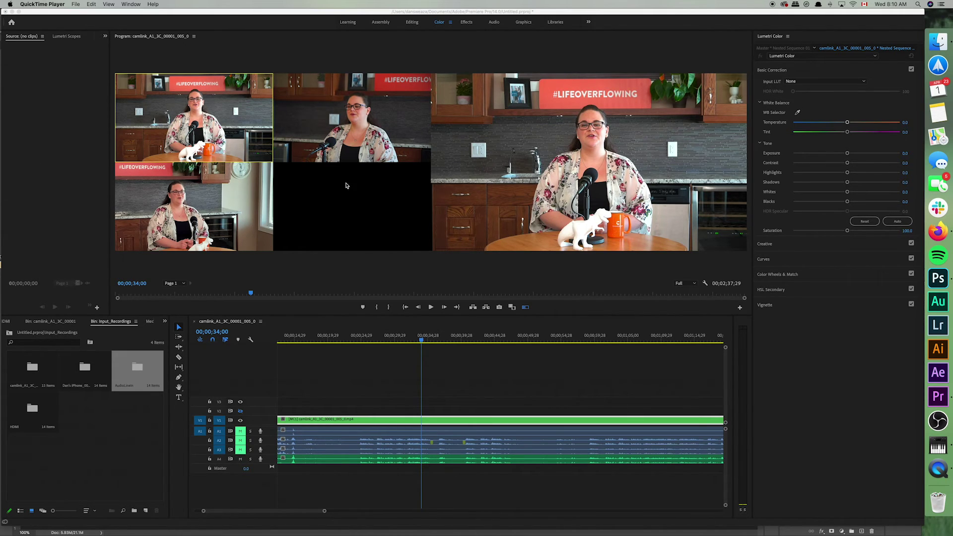
Play the multicam sequence from 00;00;33;07 to review the flubbed take.
{"action": "left_click", "coordinate": [404, 282]}
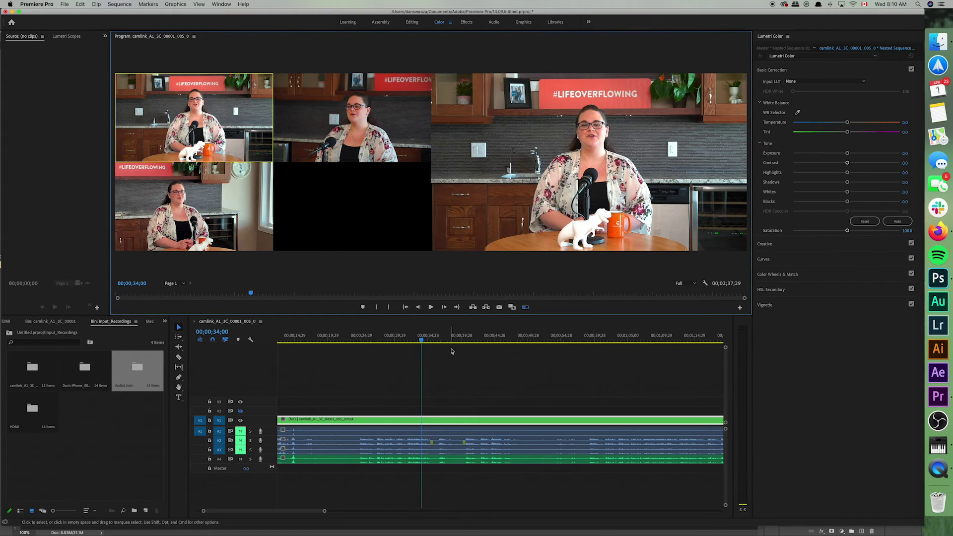
{"action": "left_click_drag", "start_coordinate": [422, 342], "coordinate": [417, 344]}
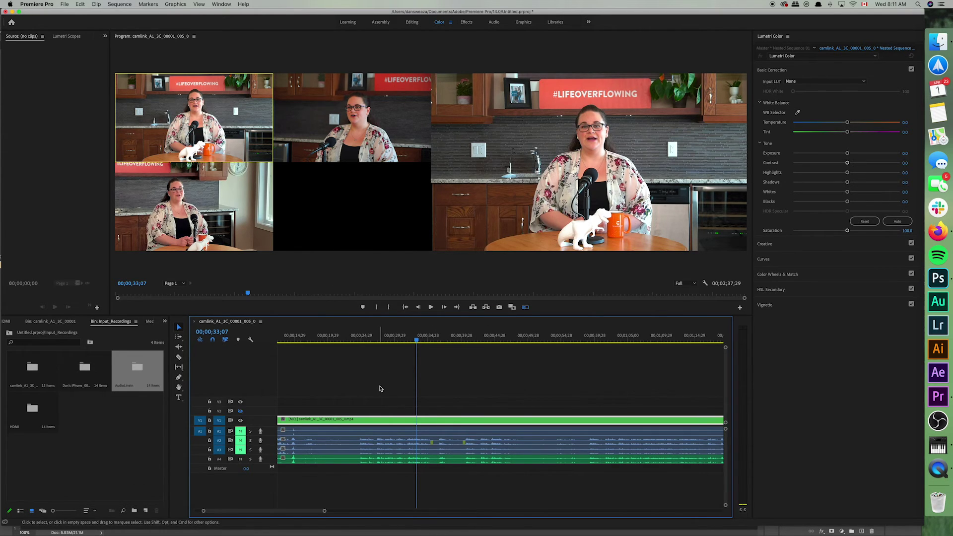
{"action": "key", "text": "space"}
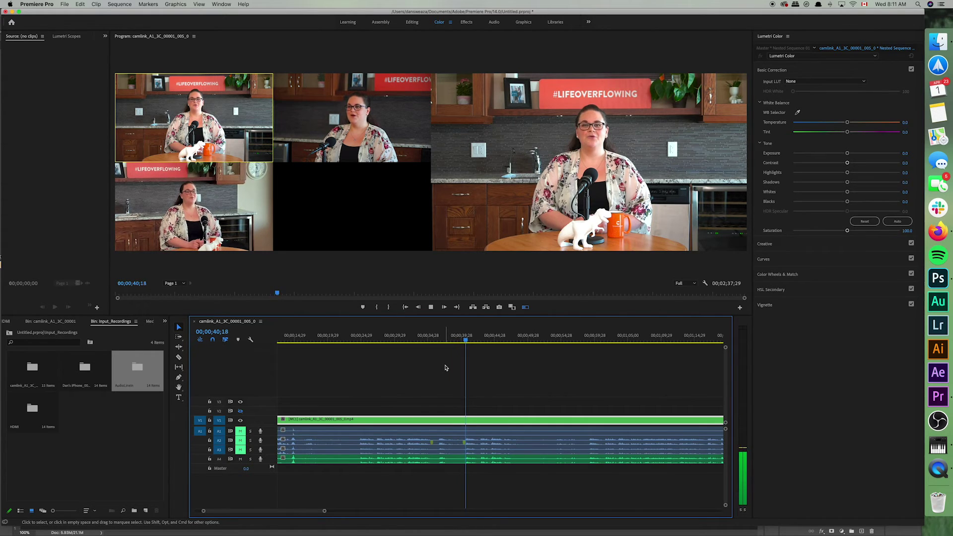
{"action": "key", "text": "space"}
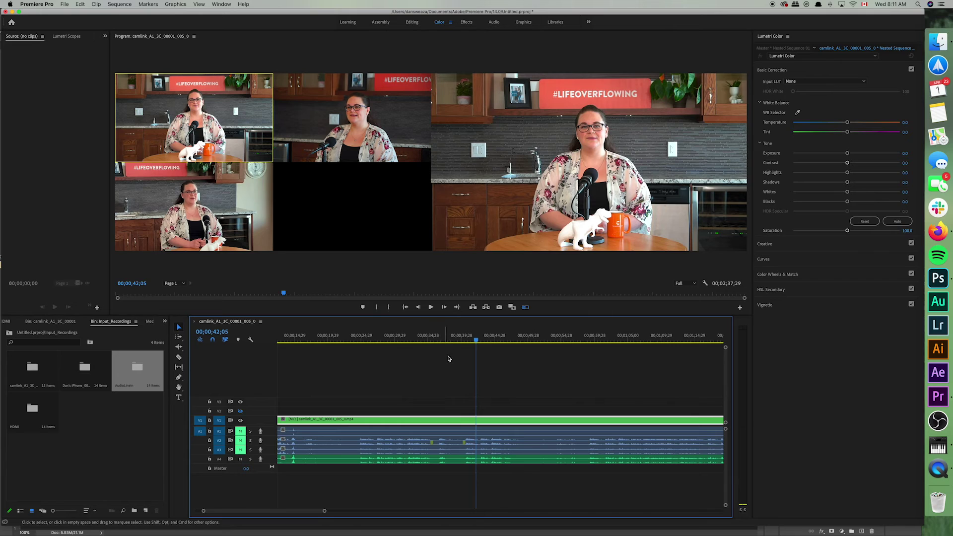
Deselect all clips, park the playhead at 00;00;35;19, and switch to the Razor tool.
{"action": "mouse_move", "coordinate": [472, 341]}
{"action": "left_mouse_down"}
{"action": "mouse_move", "coordinate": [467, 347]}
{"action": "mouse_move", "coordinate": [473, 343]}
{"action": "left_mouse_up"}
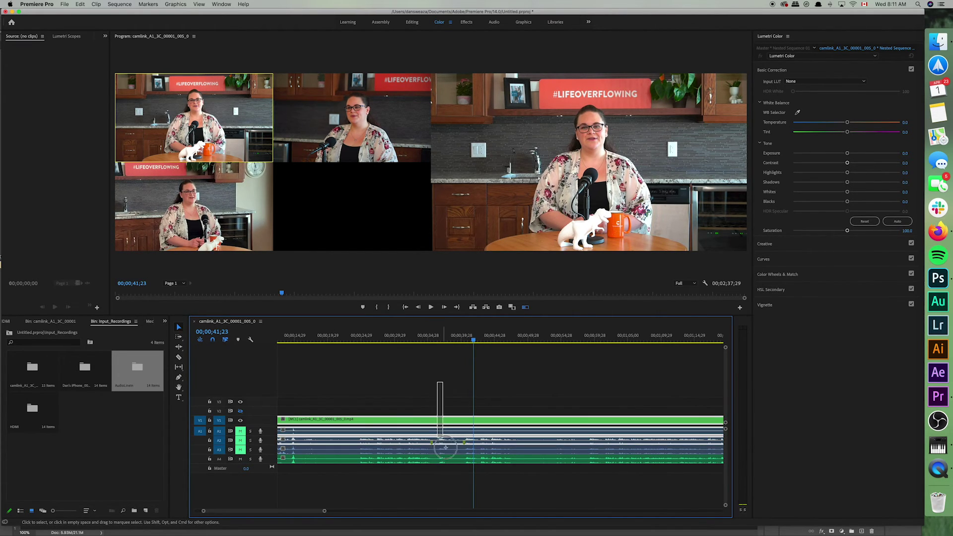
{"action": "left_click", "coordinate": [454, 363]}
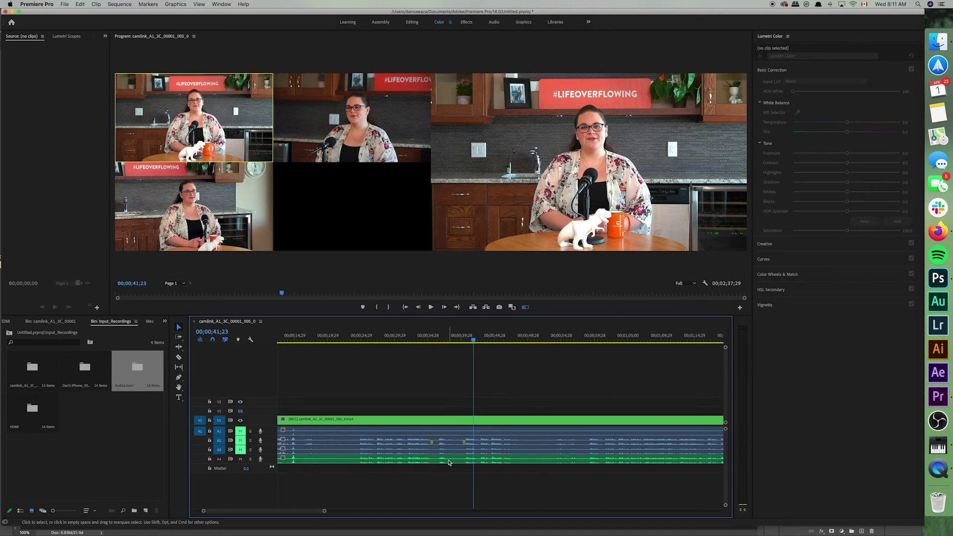
{"action": "left_click_drag", "start_coordinate": [469, 341], "coordinate": [433, 345]}
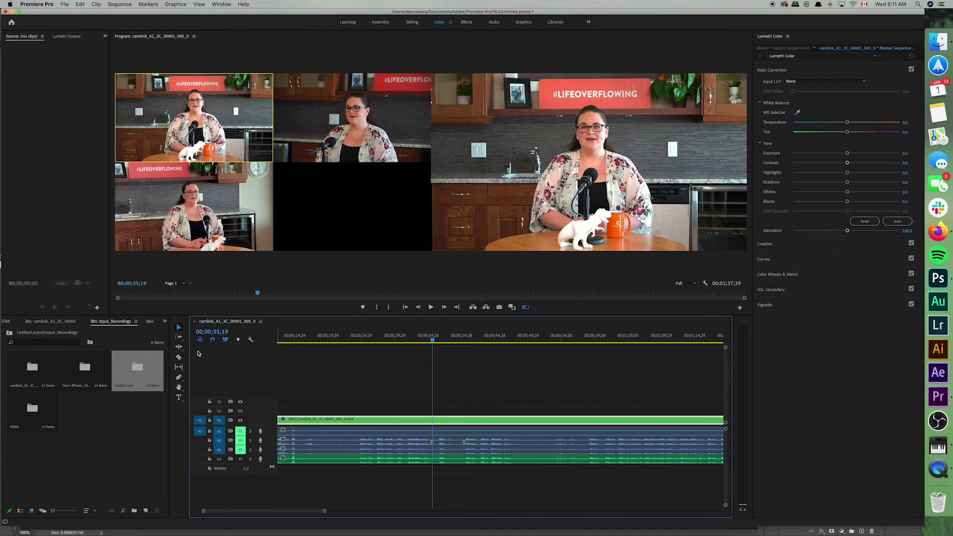
{"action": "left_click", "coordinate": [179, 358]}
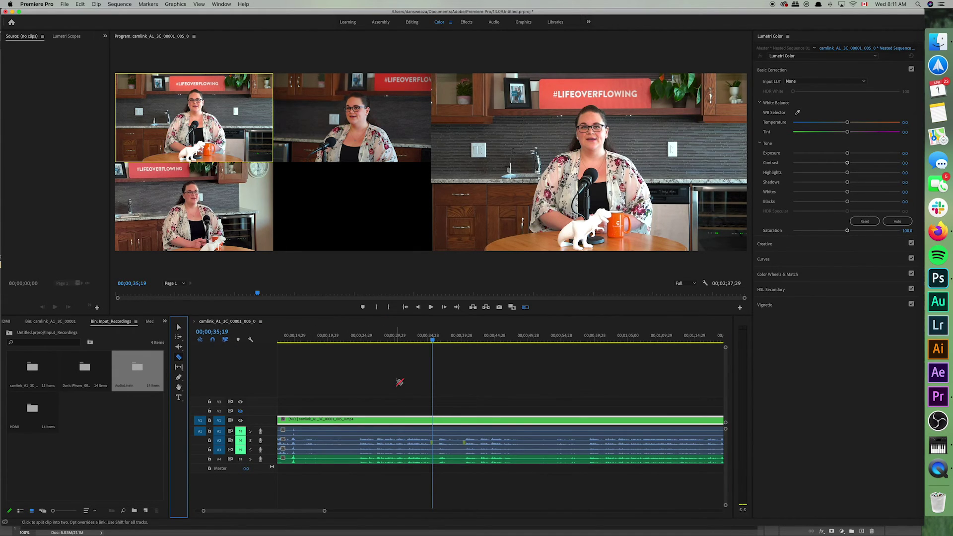
Razor-cut the [MC1] clip and its audio at 00;00;35;19 and 00;00;40;13.
{"action": "left_click", "coordinate": [434, 419]}
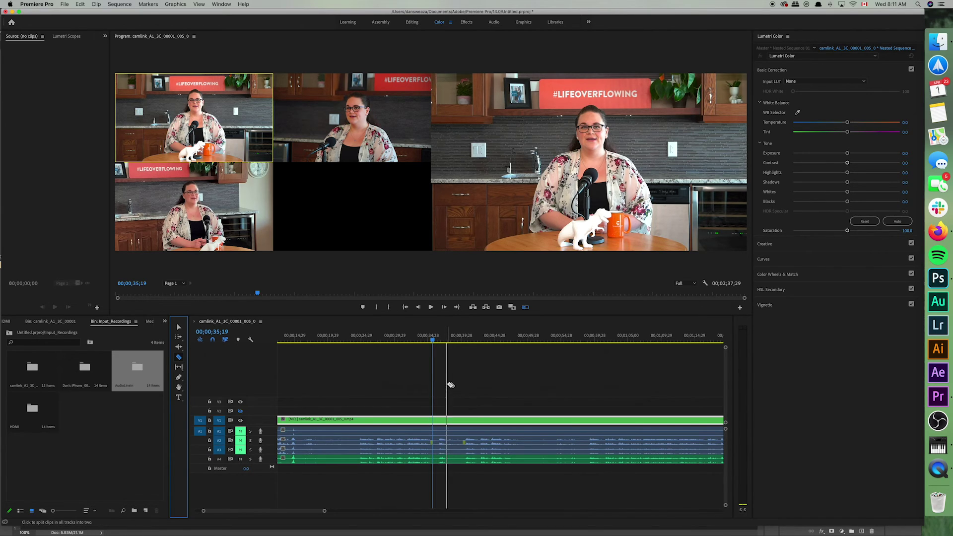
{"action": "left_click", "coordinate": [434, 421], "text": "shift"}
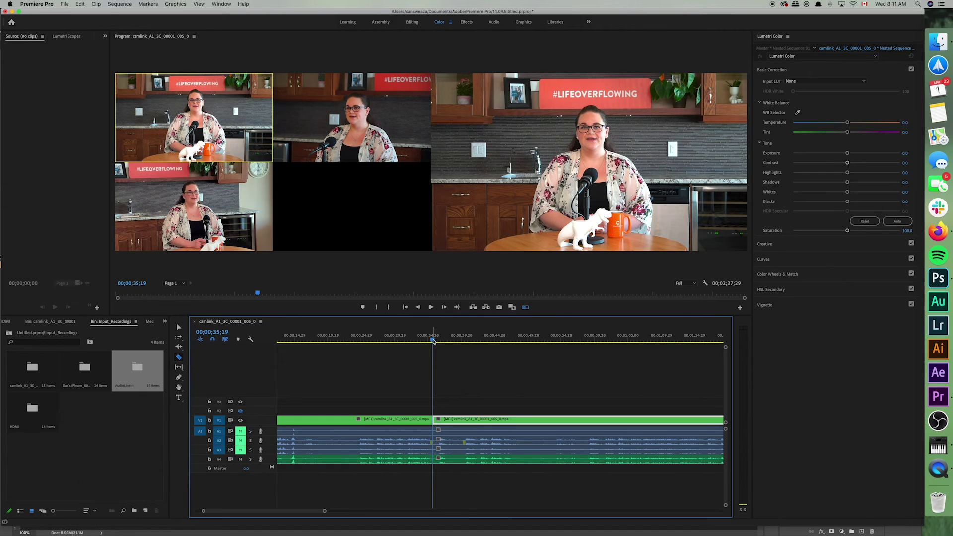
{"action": "left_click_drag", "start_coordinate": [434, 341], "coordinate": [466, 344]}
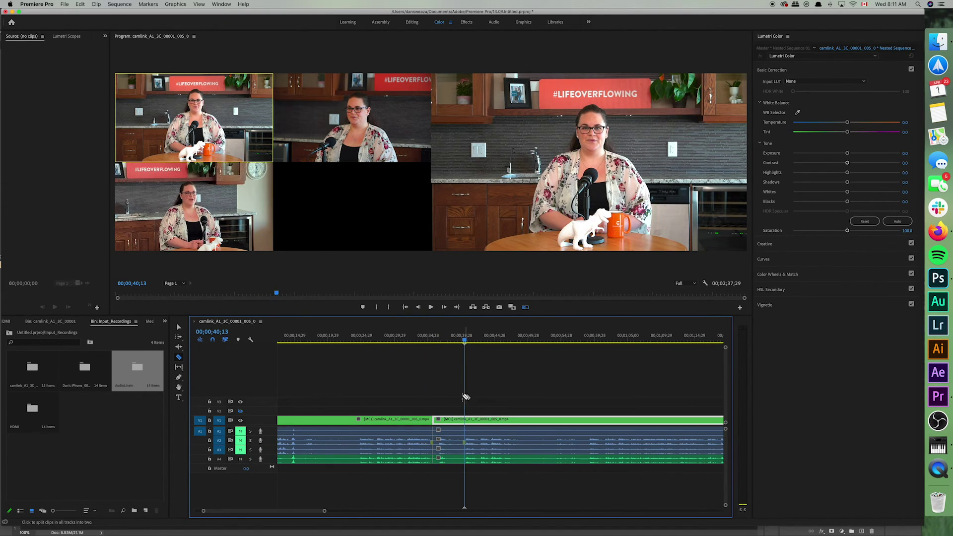
{"action": "left_click", "coordinate": [467, 420]}
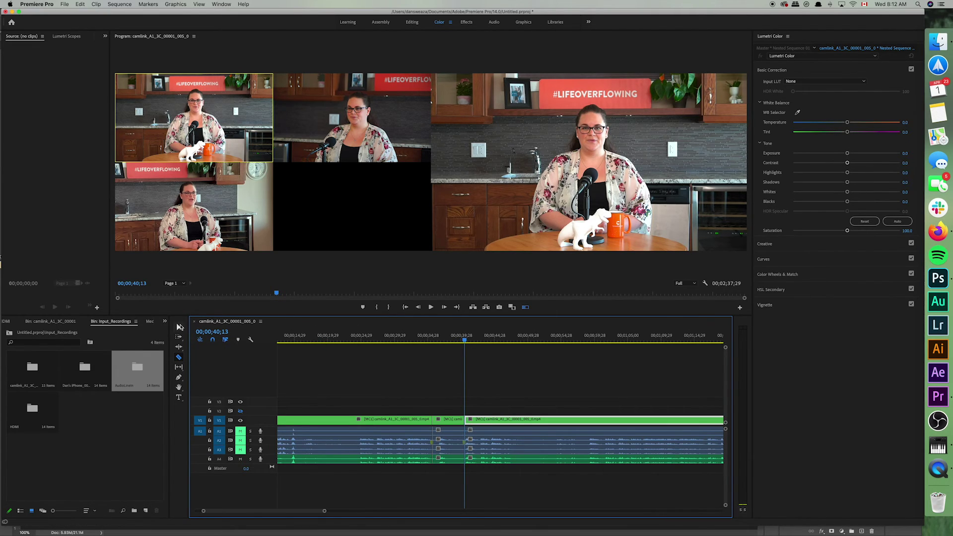
Delete the short middle clip with its audio, inspect the gap left behind, then undo.
{"action": "left_click", "coordinate": [180, 327]}
{"action": "left_click_drag", "start_coordinate": [442, 403], "coordinate": [451, 465]}
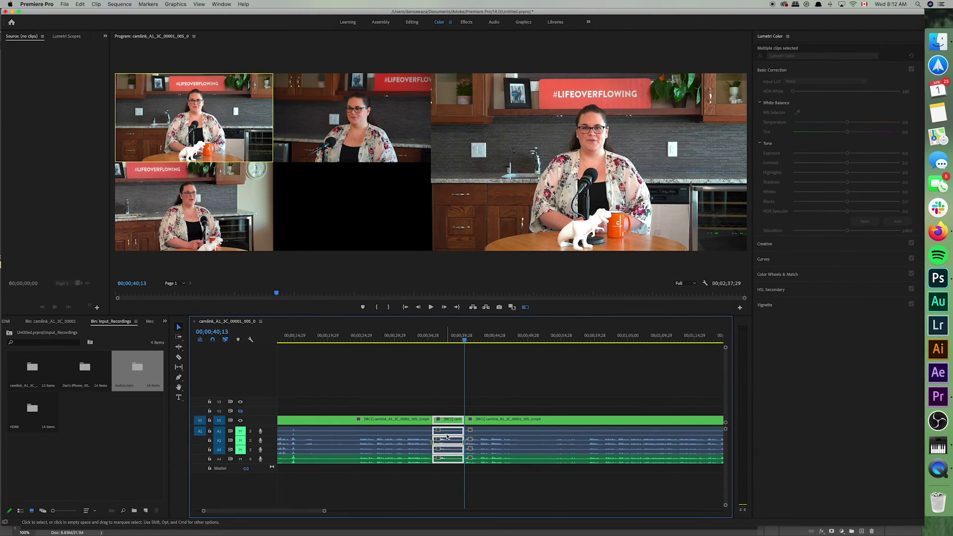
{"action": "key", "text": "Delete"}
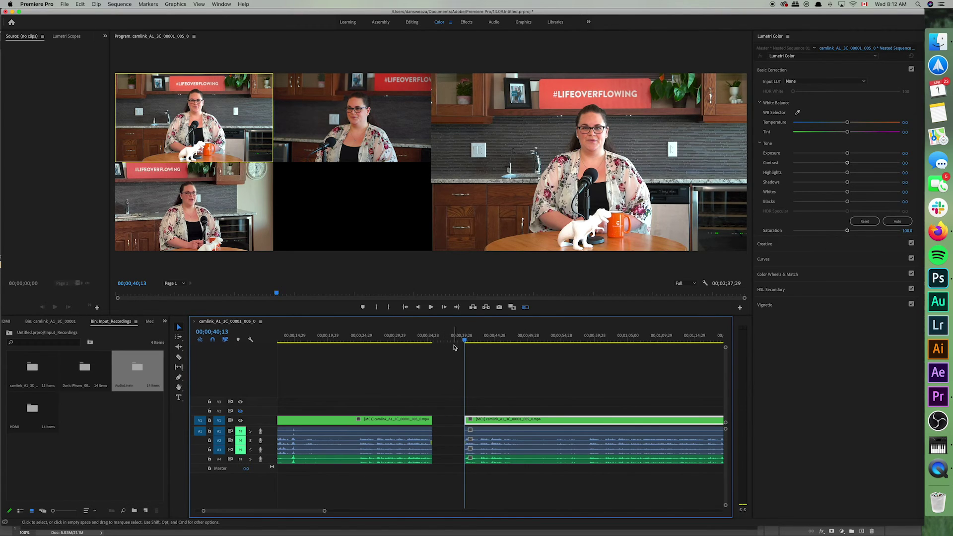
{"action": "left_click_drag", "start_coordinate": [465, 341], "coordinate": [423, 350]}
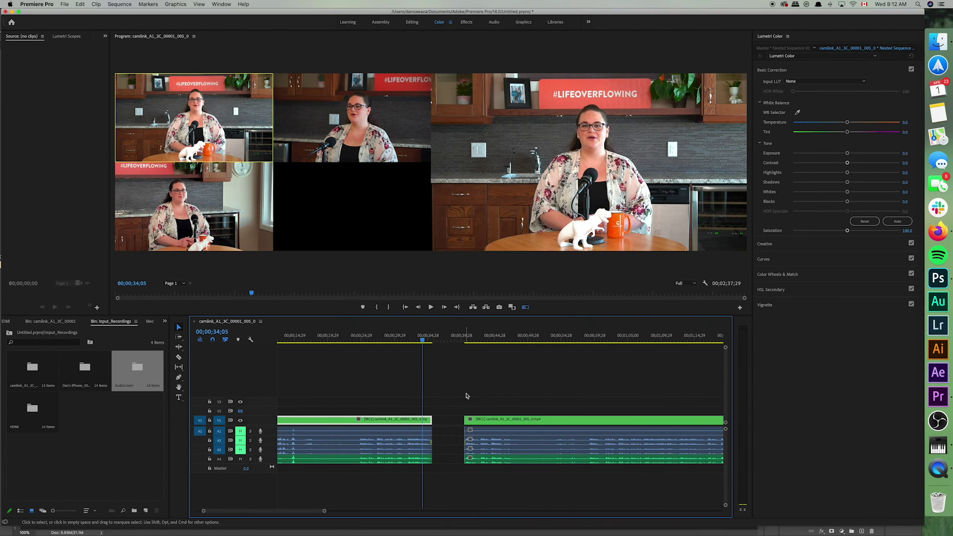
{"action": "left_click_drag", "start_coordinate": [455, 385], "coordinate": [499, 503]}
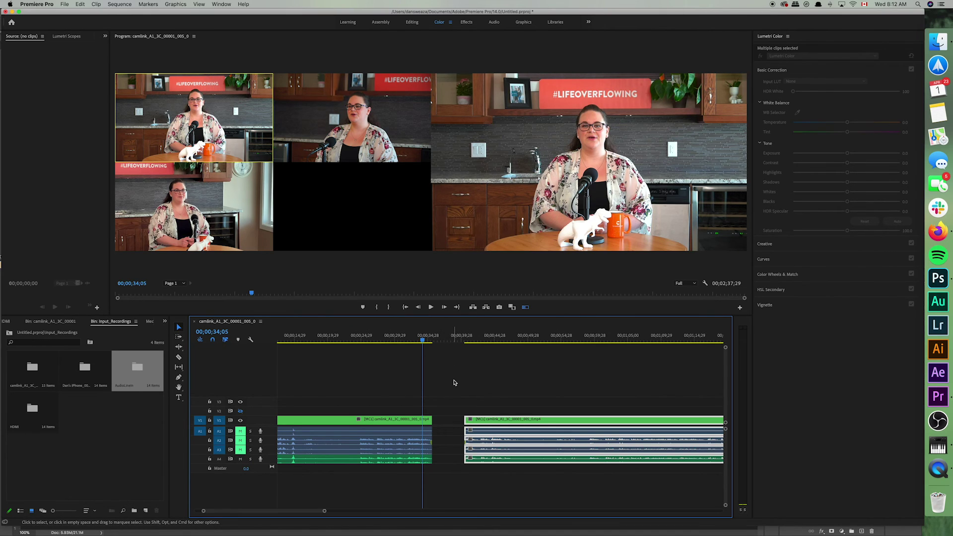
{"action": "key", "text": "super+z"}
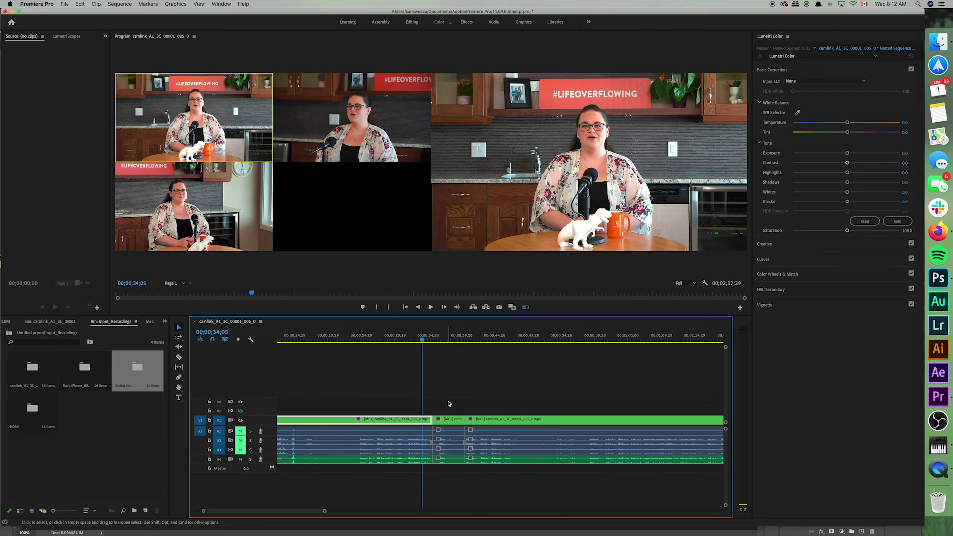
Ripple-delete the flubbed middle [MC1] clip so the sequence closes up to 00;02;33;05.
{"action": "left_click_drag", "start_coordinate": [449, 404], "coordinate": [455, 462]}
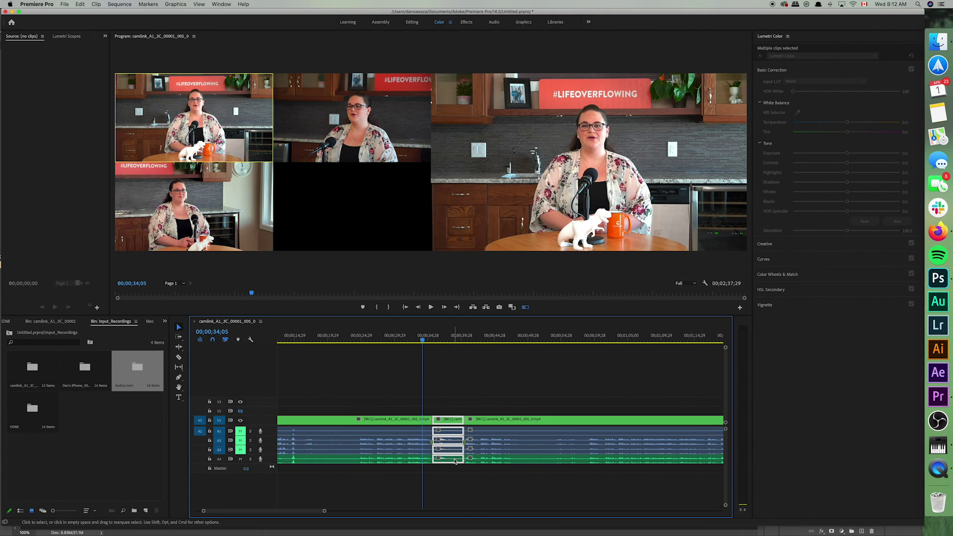
{"action": "right_click", "coordinate": [454, 460]}
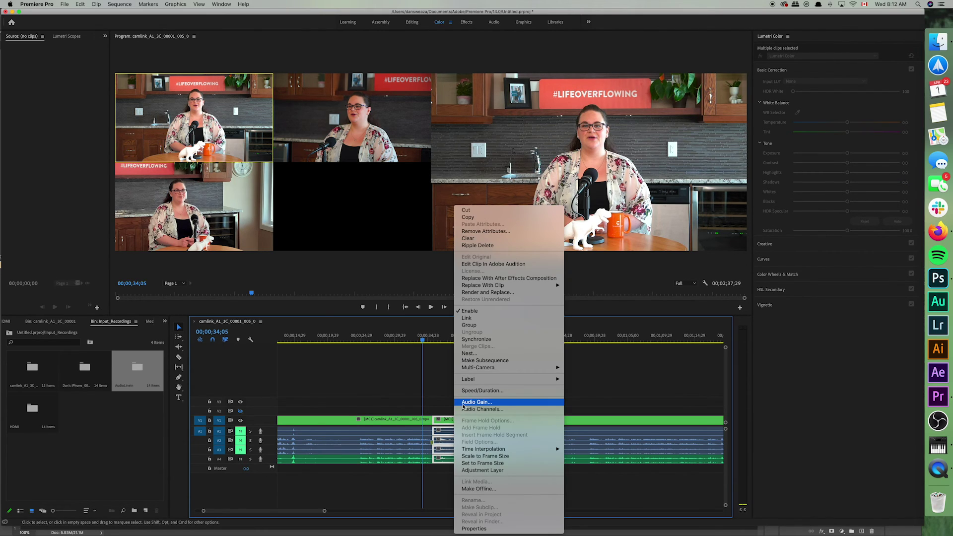
{"action": "left_click", "coordinate": [473, 246]}
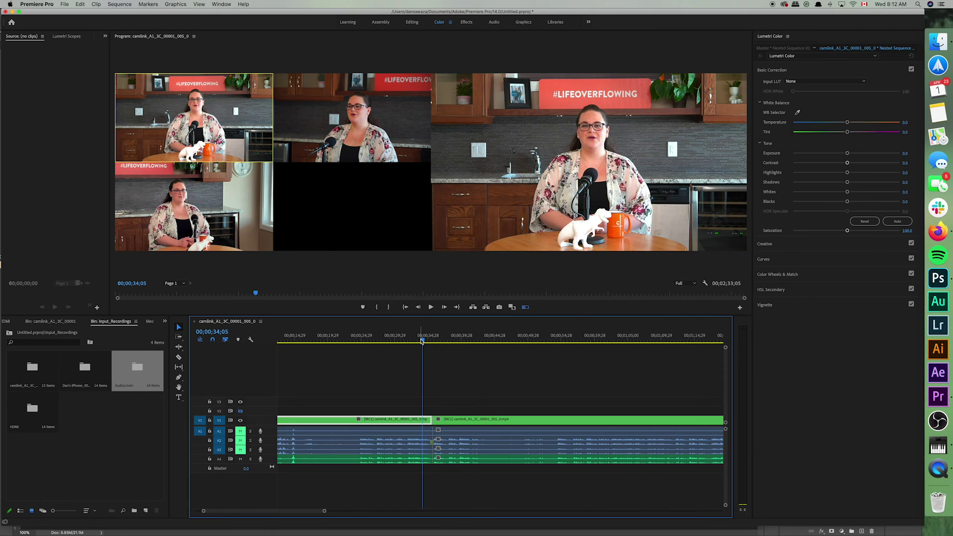
Play back across the ripple-deleted edit point to review the jump cut.
{"action": "left_click_drag", "start_coordinate": [422, 341], "coordinate": [424, 345]}
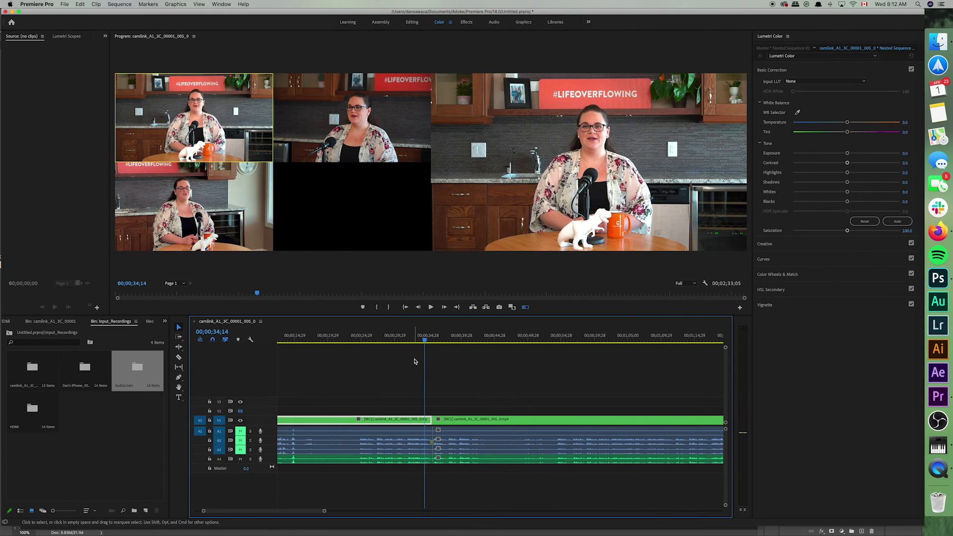
{"action": "key", "text": "space"}
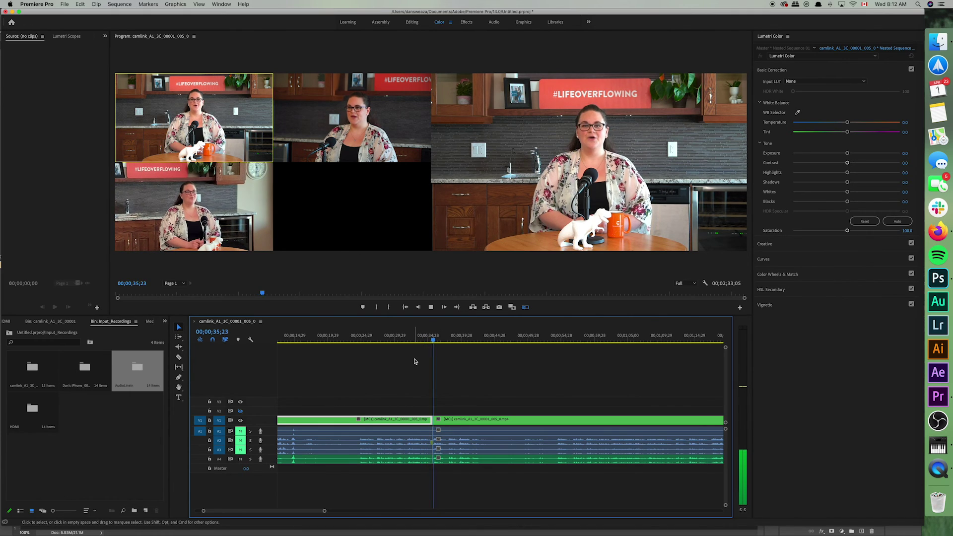
{"action": "key", "text": "space"}
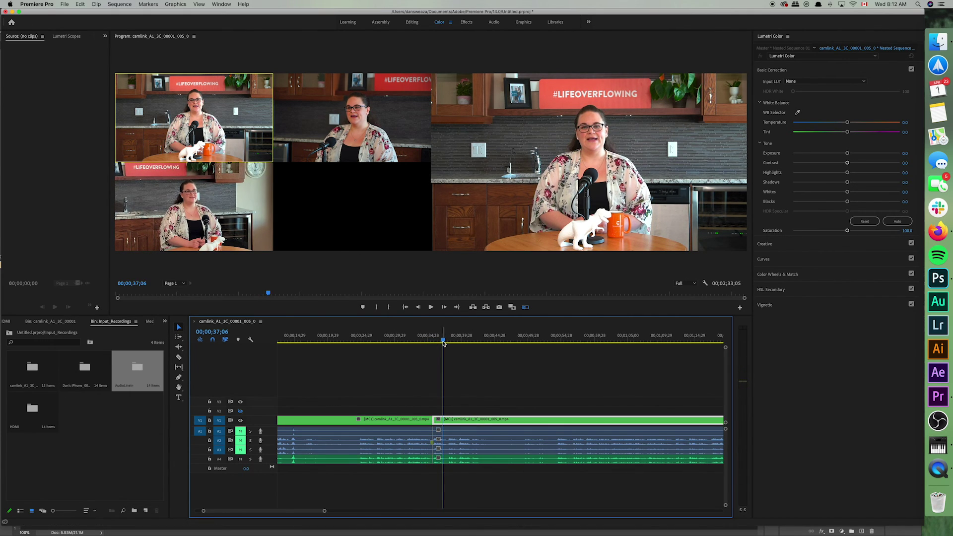
{"action": "left_click_drag", "start_coordinate": [443, 343], "coordinate": [428, 347]}
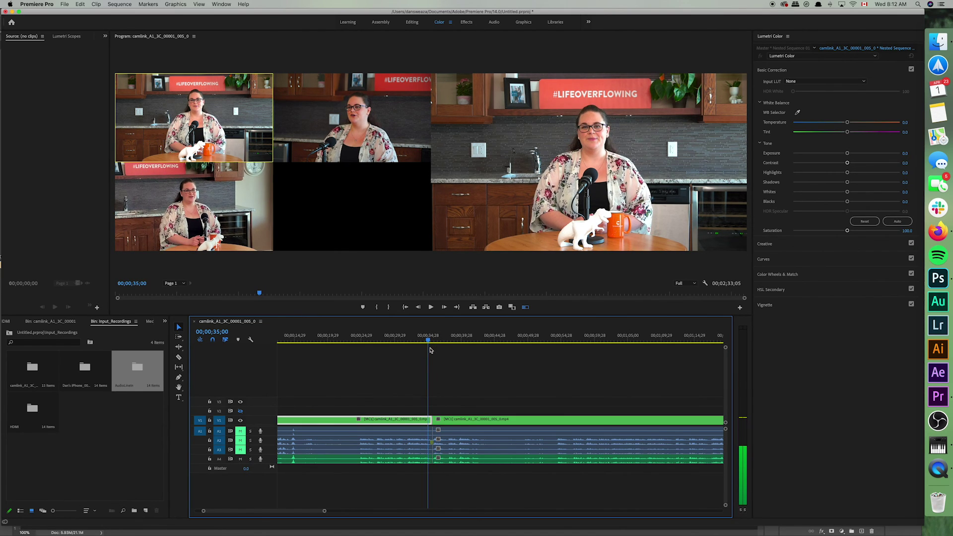
Switch the footage before the edit to camera 2 and play back the angle change.
{"action": "left_click", "coordinate": [448, 423]}
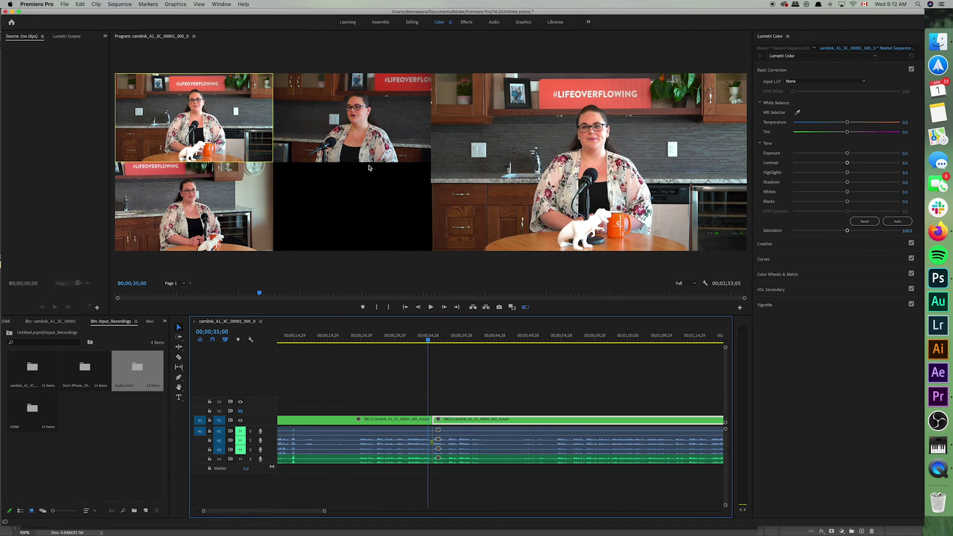
{"action": "key", "text": "2"}
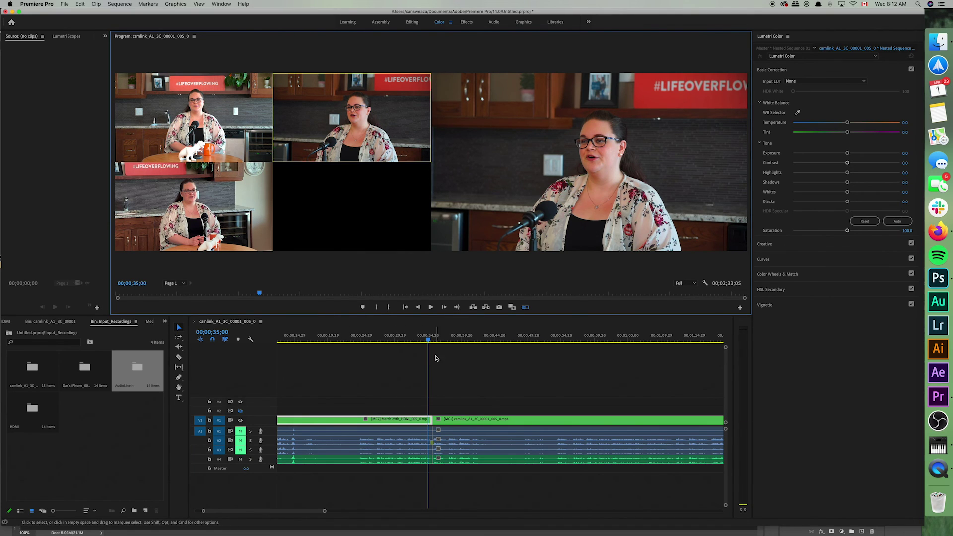
{"action": "left_click", "coordinate": [417, 342]}
{"action": "key", "text": "space"}
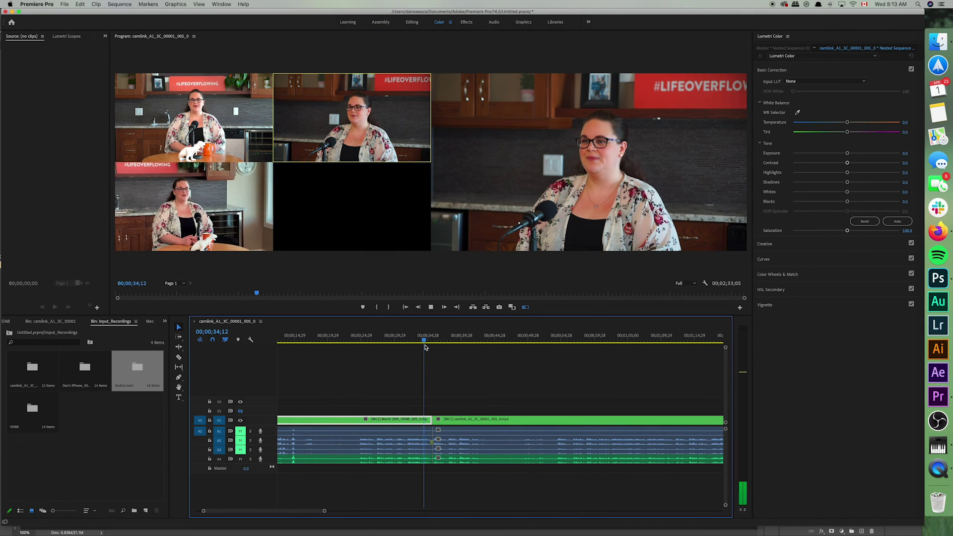
{"action": "key", "text": "1"}
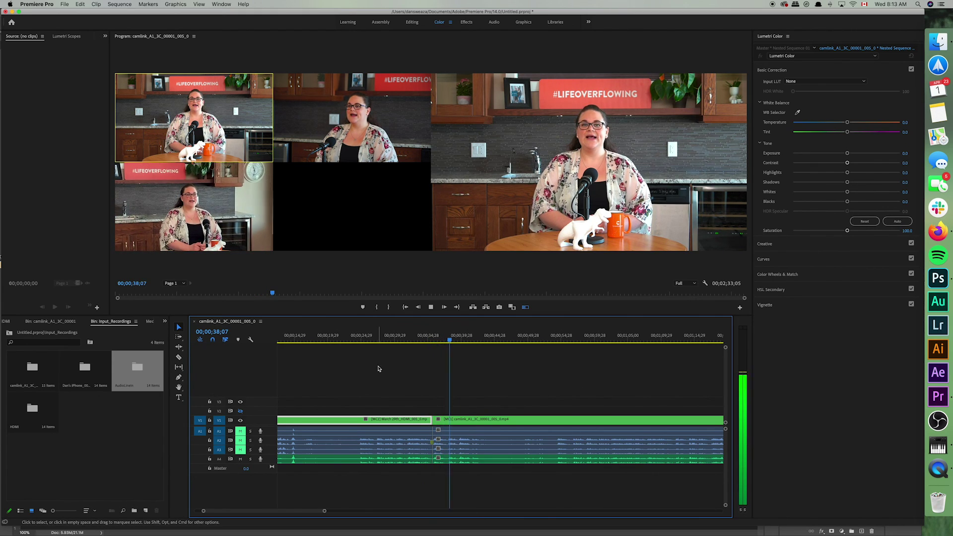
{"action": "key", "text": "space"}
{"action": "left_click", "coordinate": [477, 434]}
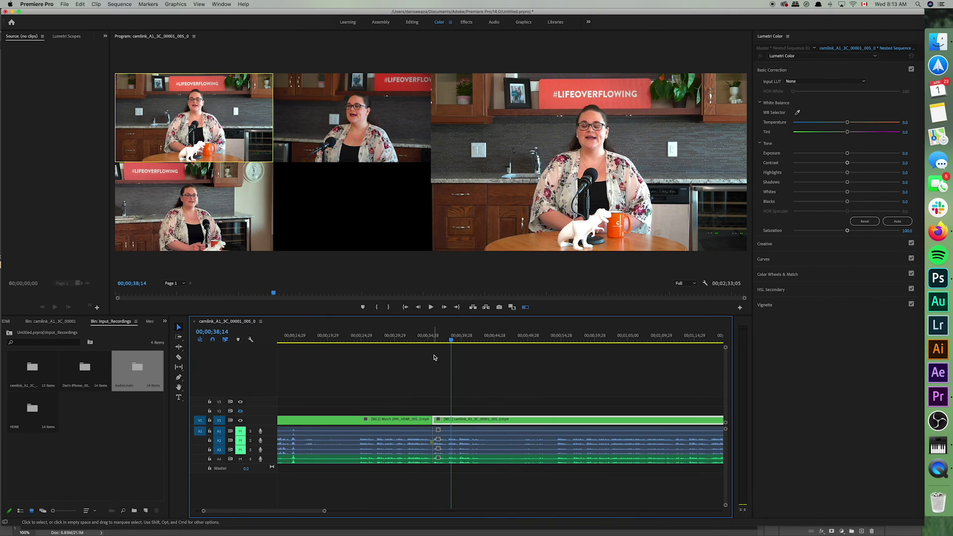
Scrub across the edit to confirm the [MC2] HDMI angle and select that clip before the edit.
{"action": "left_click", "coordinate": [435, 340]}
{"action": "left_click_drag", "start_coordinate": [436, 340], "coordinate": [434, 352]}
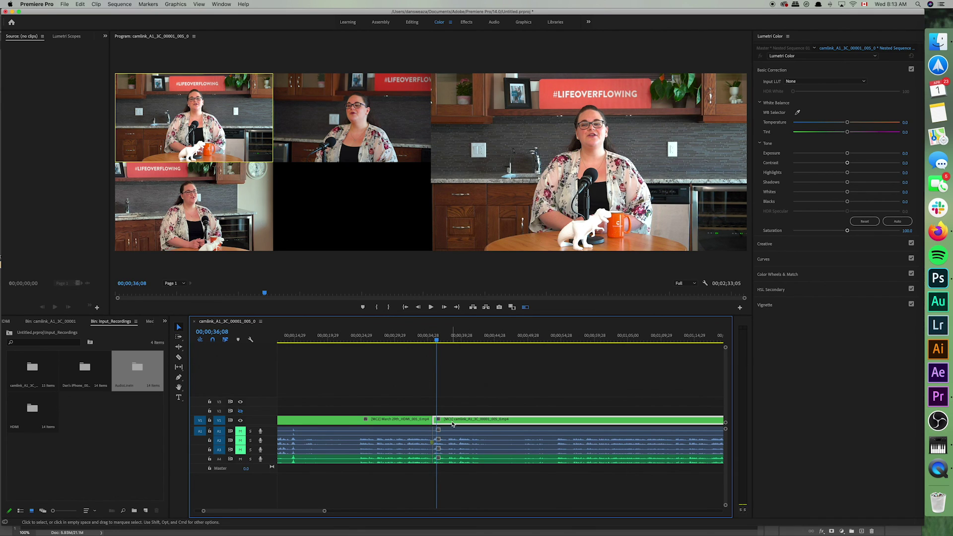
{"action": "left_click", "coordinate": [412, 424]}
{"action": "left_click", "coordinate": [471, 420]}
{"action": "left_click", "coordinate": [412, 420]}
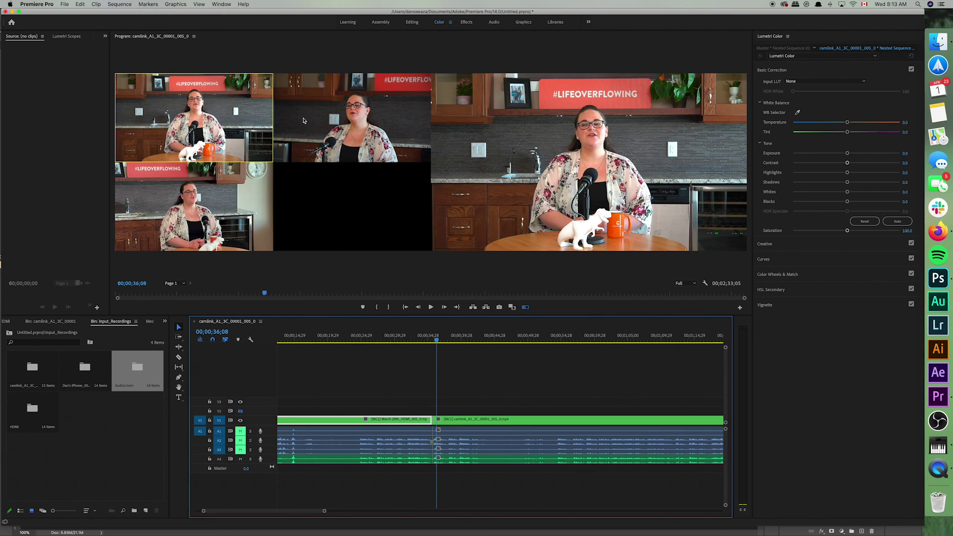